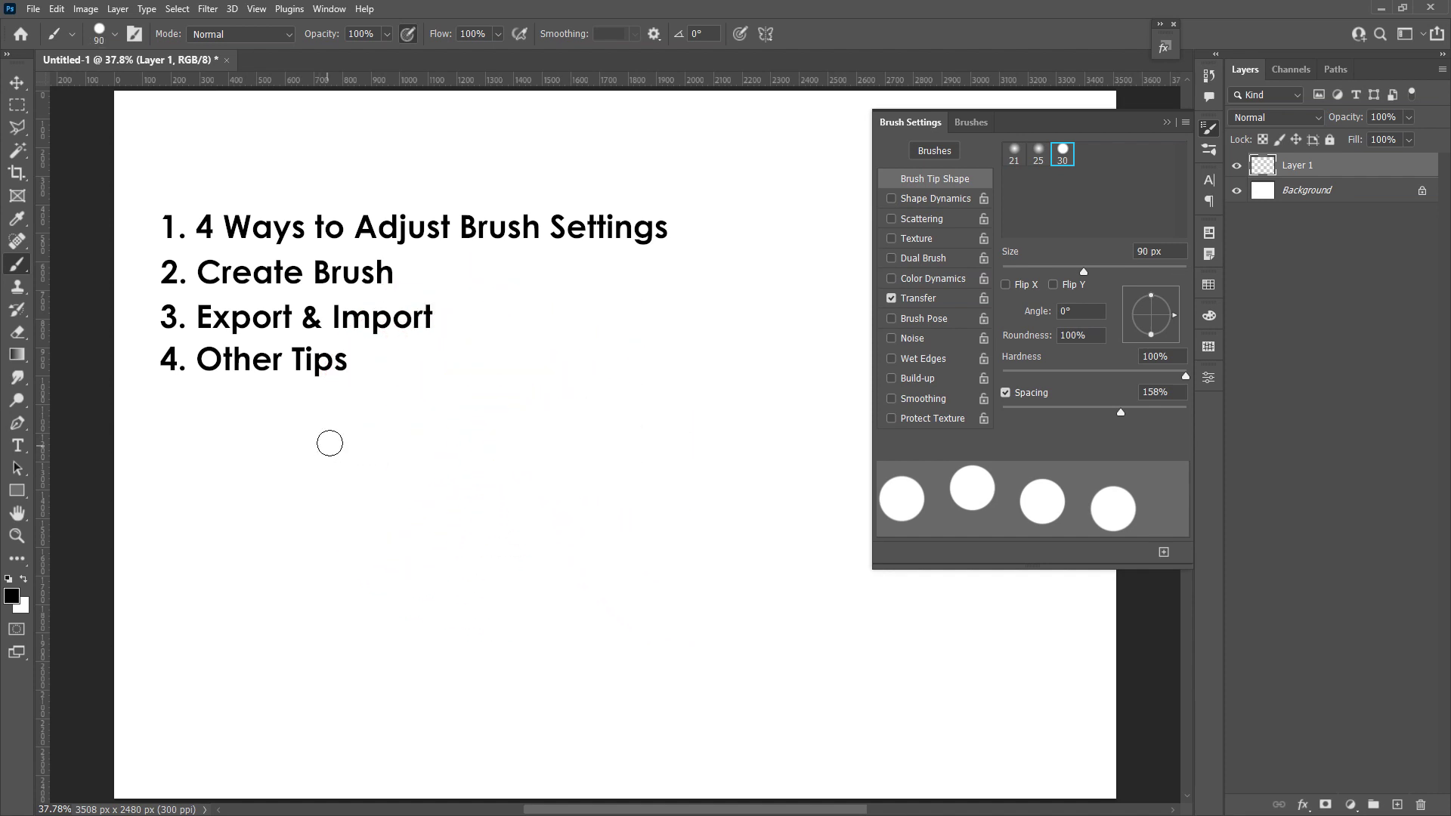
- Create a landscape A4 document (3508 × 2480 px) and add an empty Layer 1 above Background
{"action": "mouse_move", "coordinate": [204, 528]}
{"action": "left_mouse_down"}
{"action": "mouse_move", "coordinate": [557, 405]}
{"action": "mouse_move", "coordinate": [773, 350]}
{"action": "left_mouse_up"}
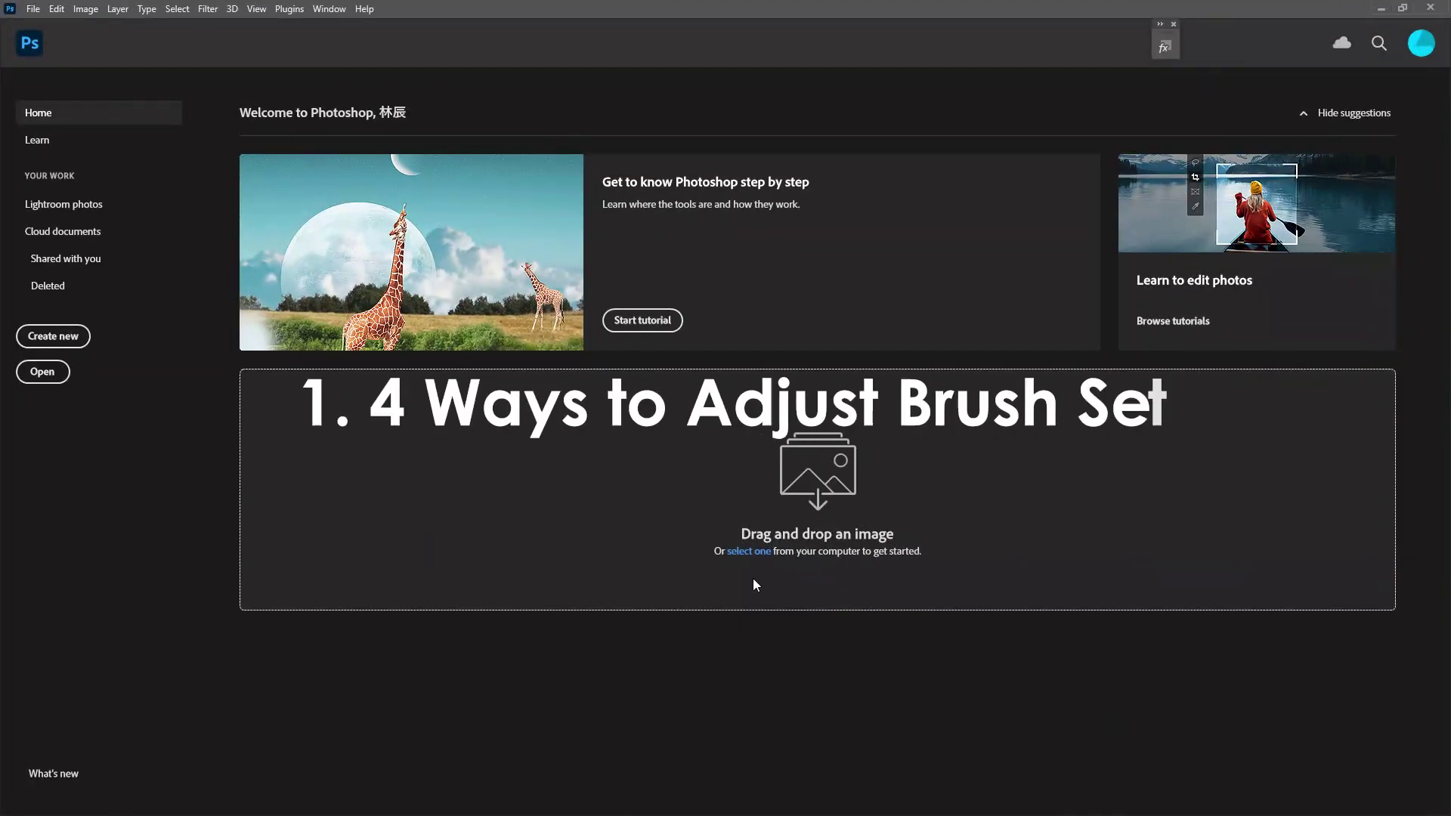
{"action": "key", "text": "ctrl+n"}
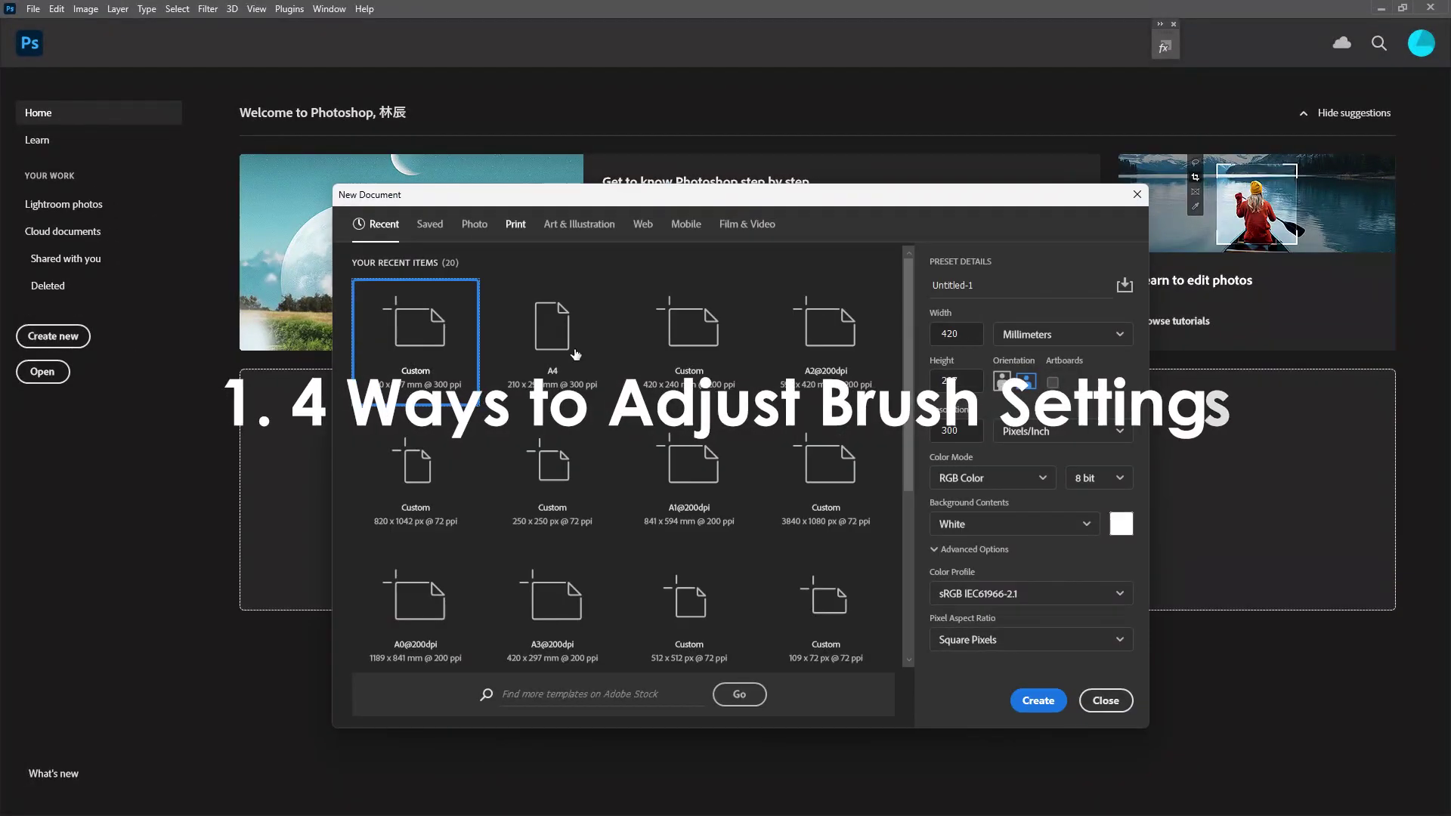
{"action": "left_click", "coordinate": [577, 349]}
{"action": "left_click", "coordinate": [1026, 383]}
{"action": "key", "text": "Return"}
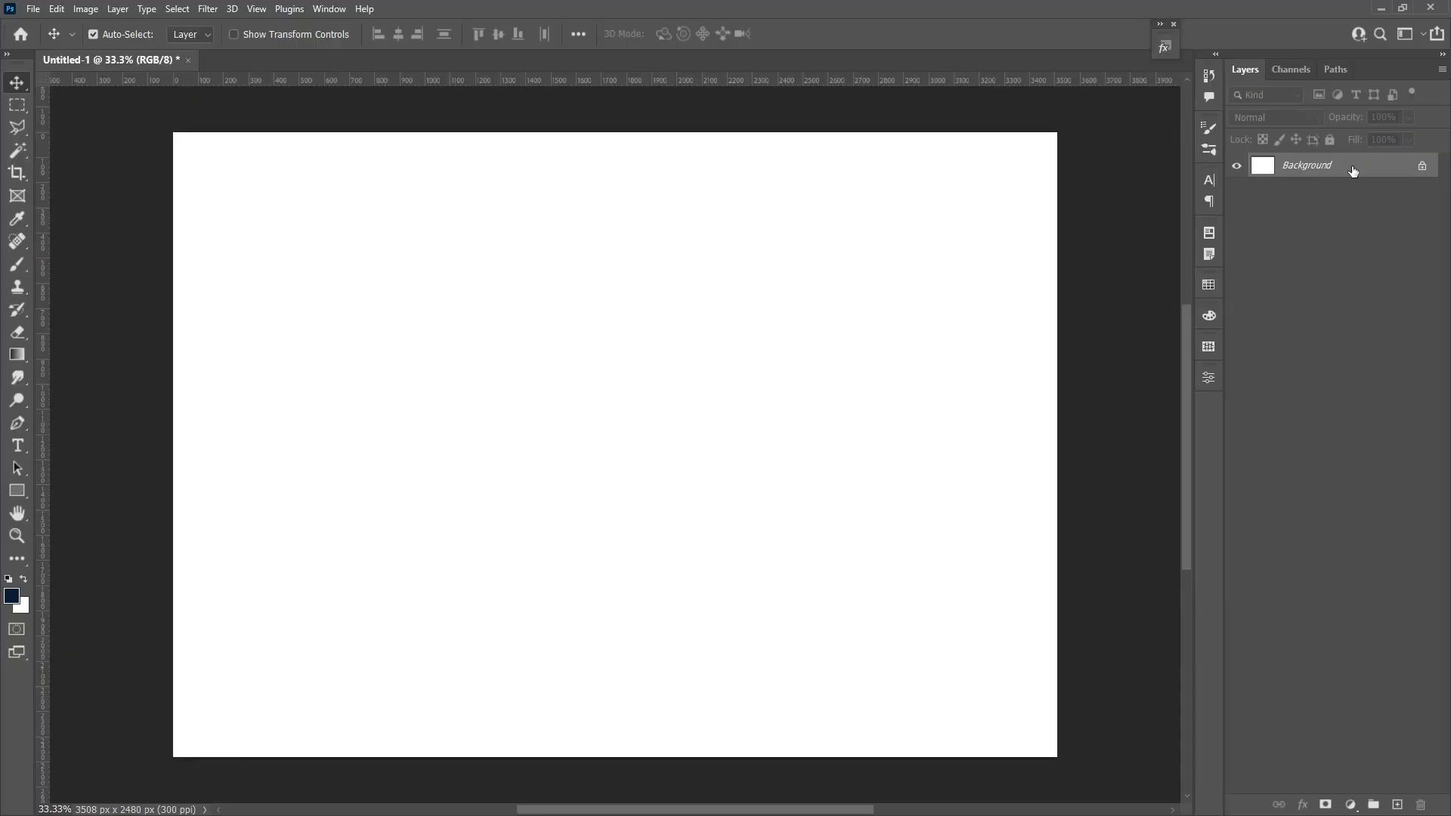
{"action": "left_click", "coordinate": [1397, 807]}
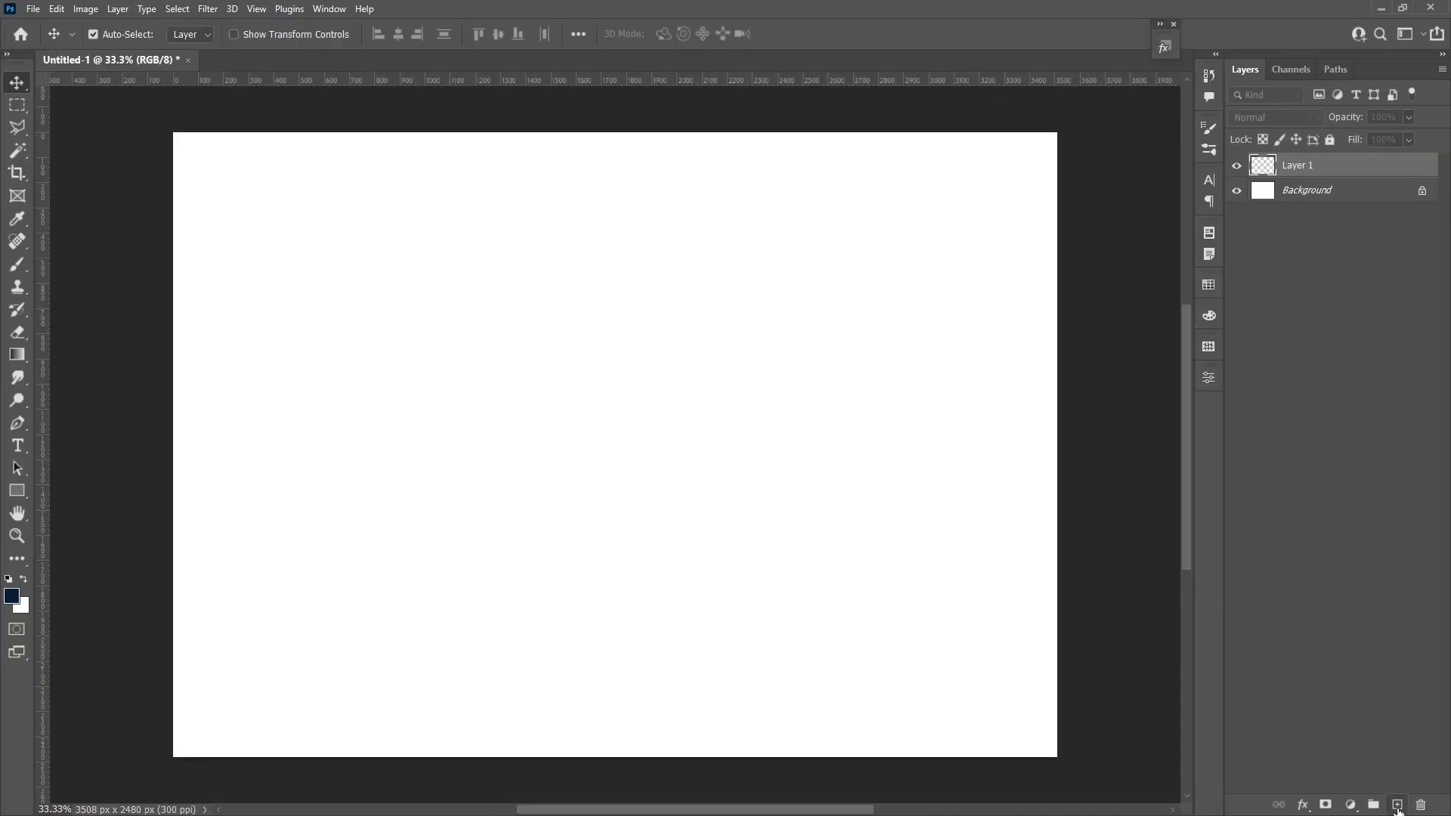
{"action": "left_click", "coordinate": [415, 208]}
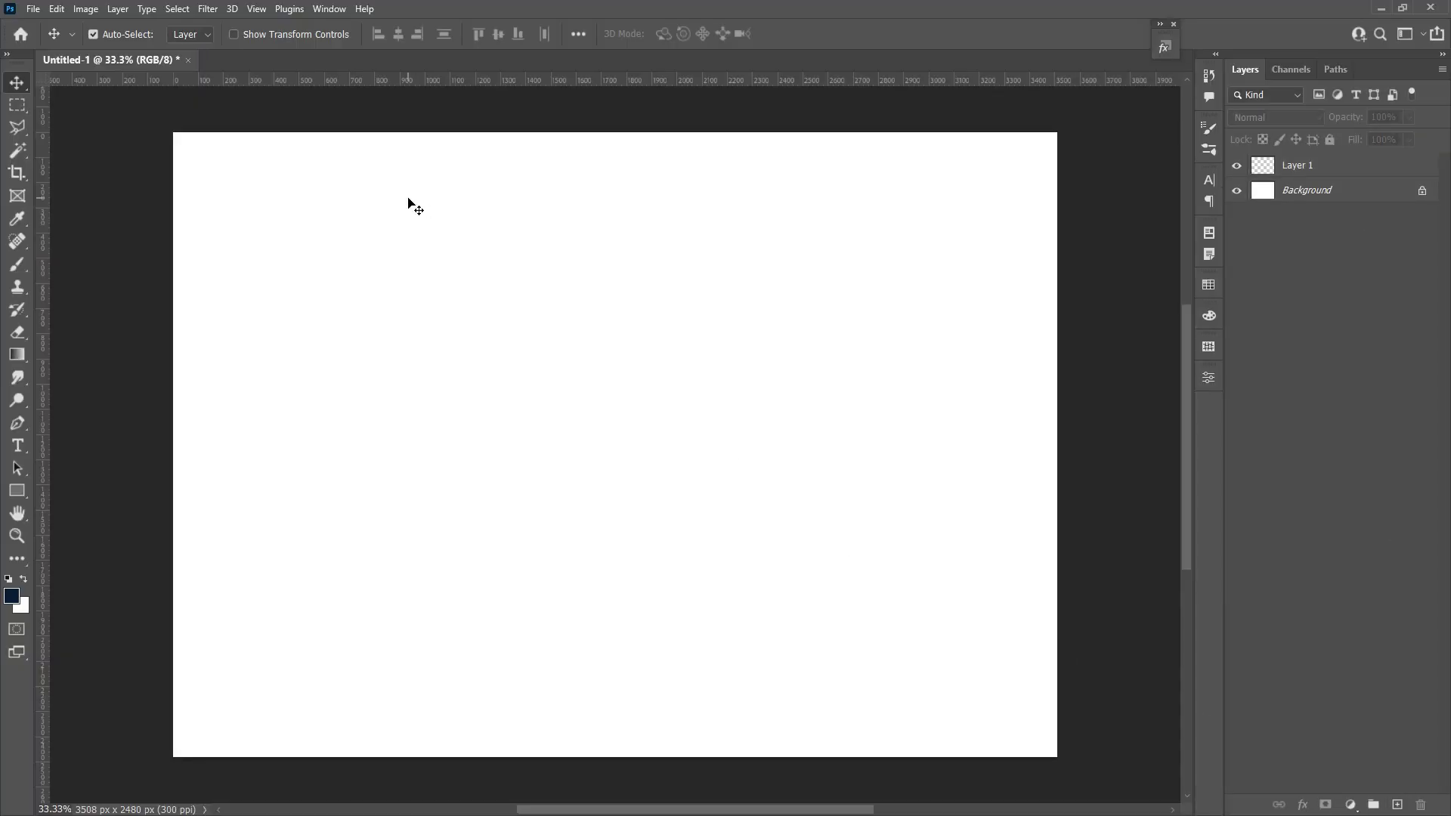
- Fit the page on screen, choose the standard Brush Tool and select Layer 1
{"action": "key", "text": "ctrl+0"}
{"action": "left_click", "coordinate": [17, 263]}
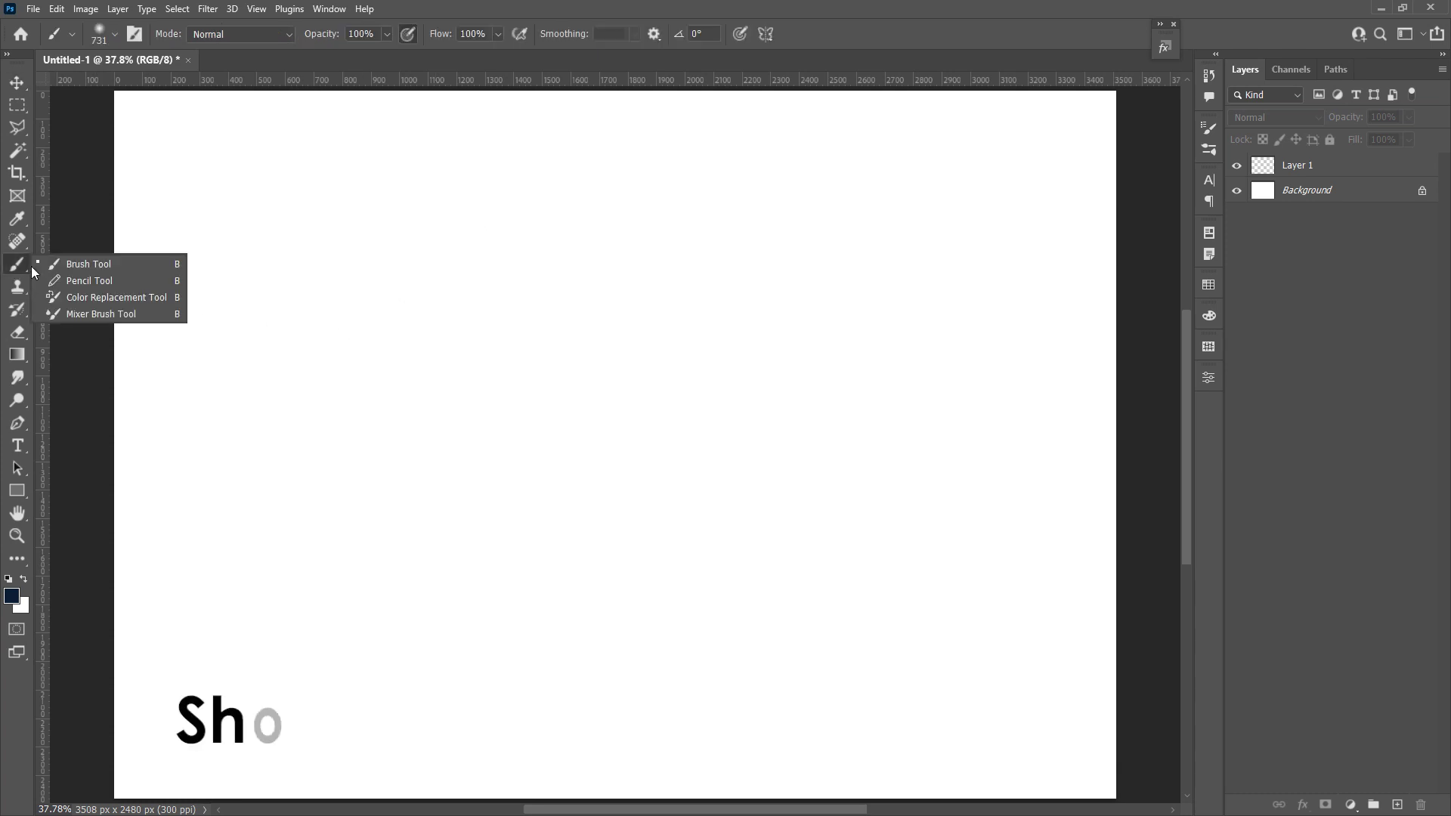
{"action": "left_click", "coordinate": [92, 265]}
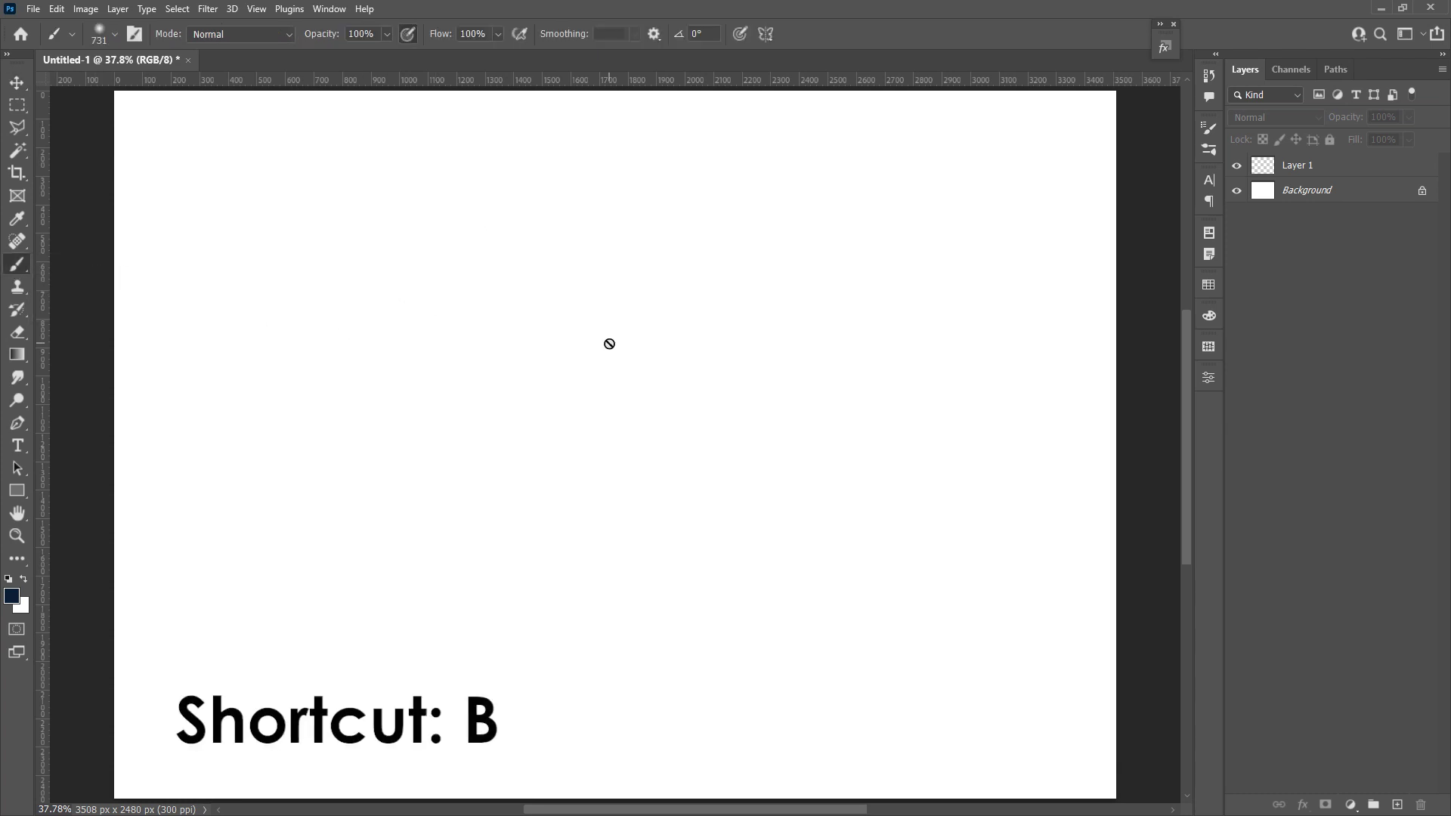
{"action": "left_click", "coordinate": [1345, 176]}
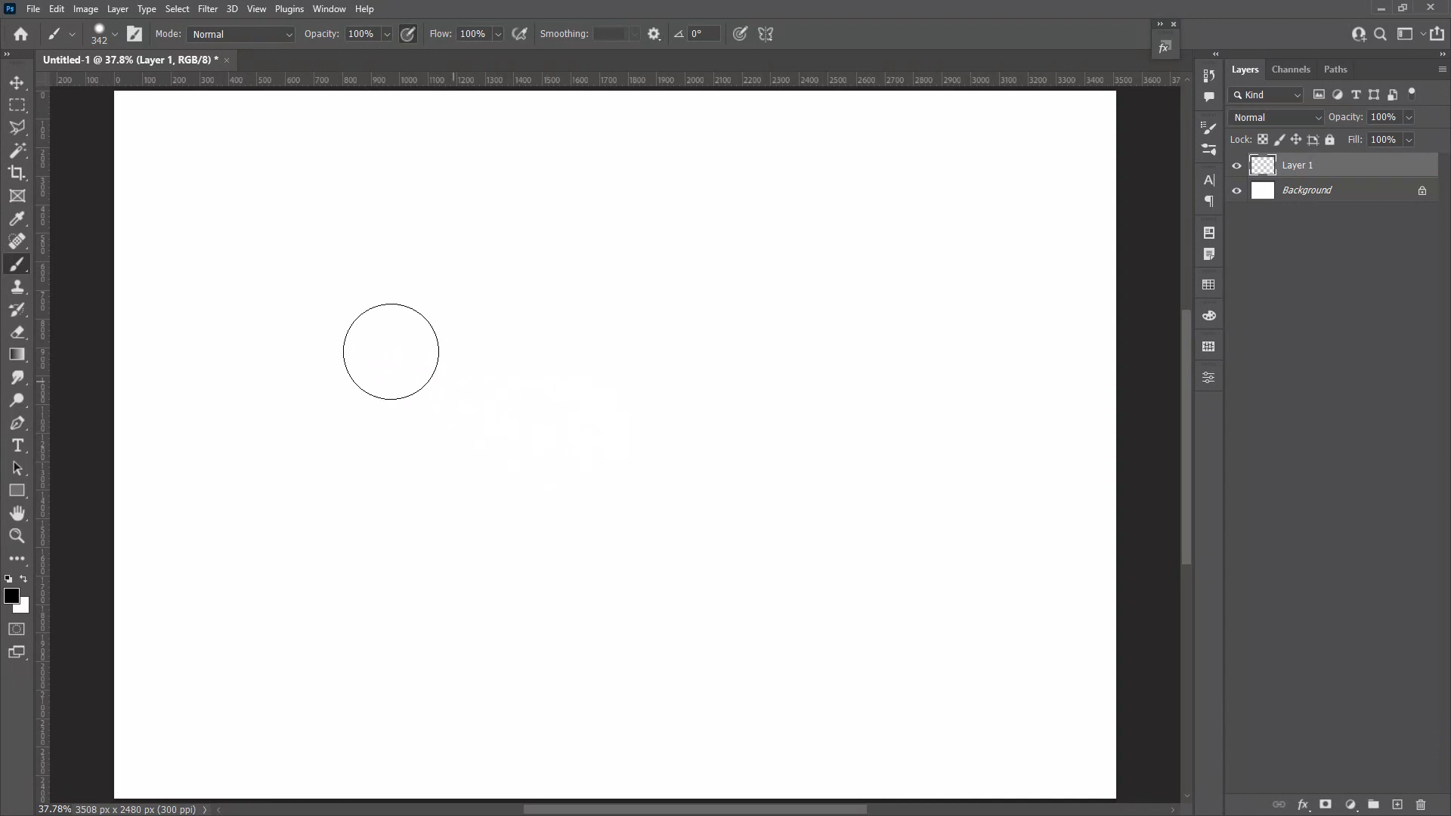
- Set the brush to 249 px with 0% hardness, paint a soft test stroke, then undo it
{"action": "right_click", "coordinate": [386, 342]}
{"action": "left_click_drag", "start_coordinate": [550, 340], "coordinate": [513, 342]}
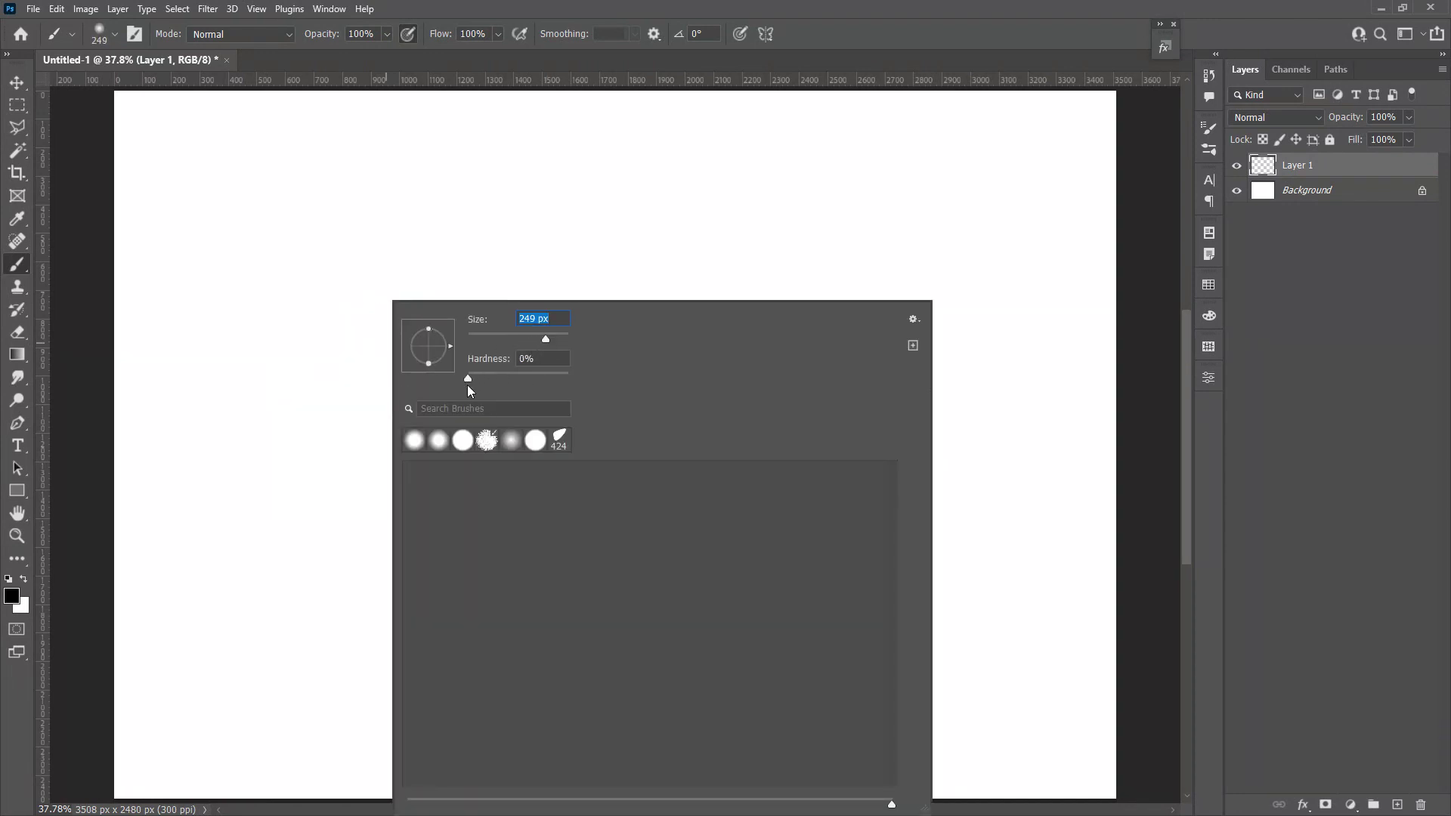
{"action": "key", "text": "Return"}
{"action": "mouse_move", "coordinate": [245, 508]}
{"action": "left_mouse_down"}
{"action": "mouse_move", "coordinate": [422, 413]}
{"action": "mouse_move", "coordinate": [895, 428]}
{"action": "left_mouse_up"}
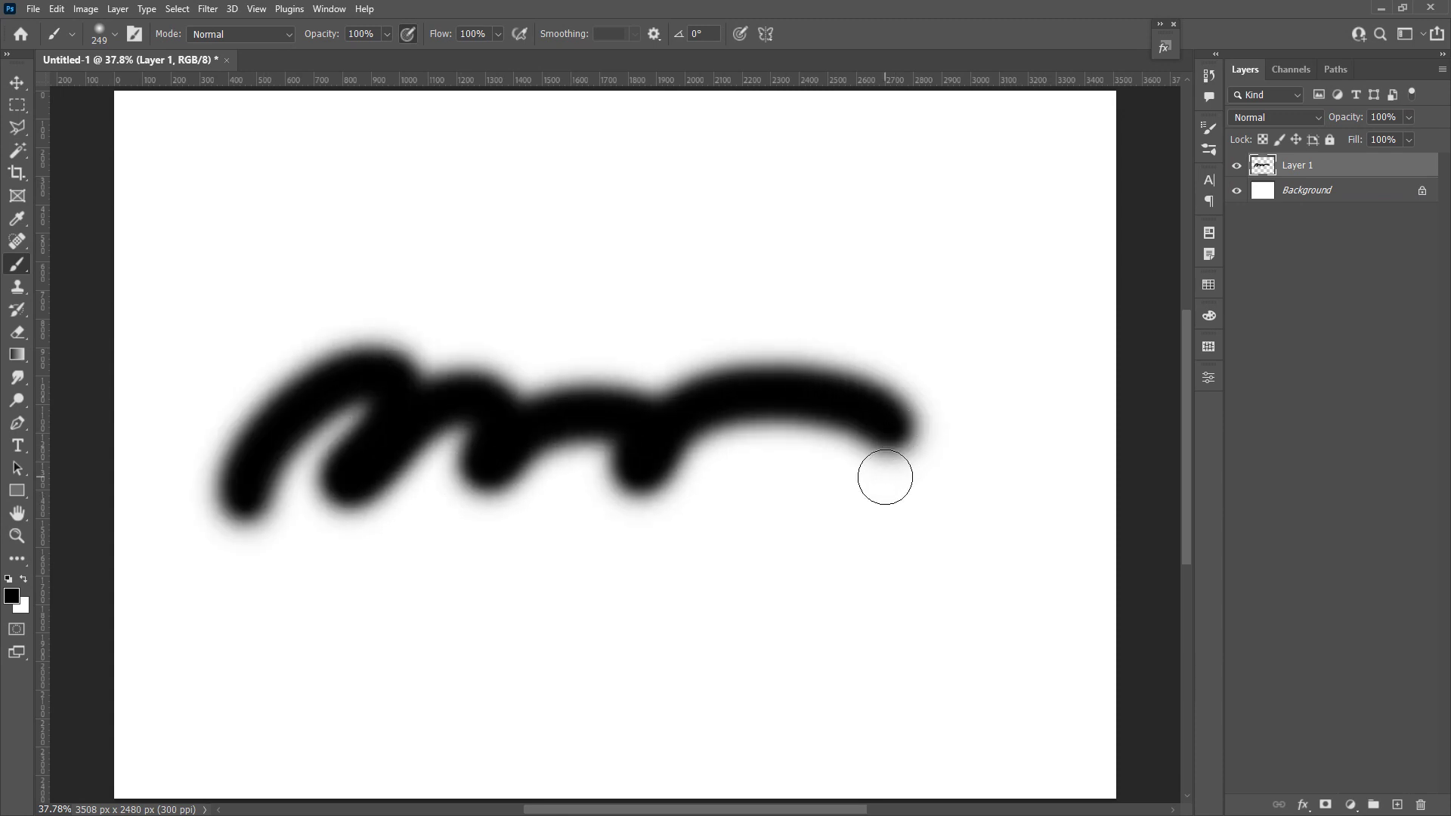
{"action": "key", "text": "ctrl+z"}
- In Brush Settings, give the round tip 200 px size, 100% hardness and 170% spacing
{"action": "left_click", "coordinate": [319, 10]}
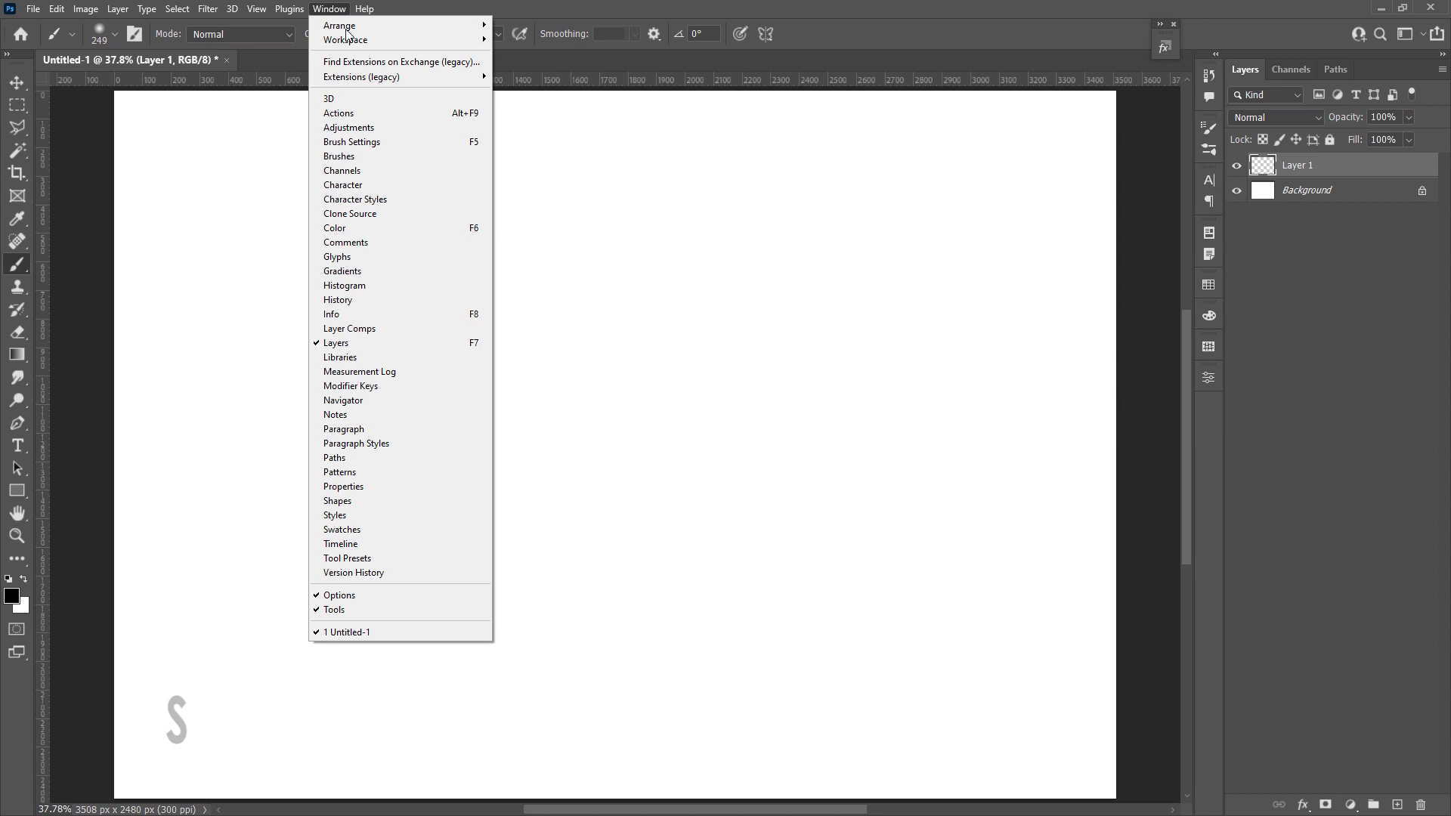
{"action": "left_click", "coordinate": [365, 143]}
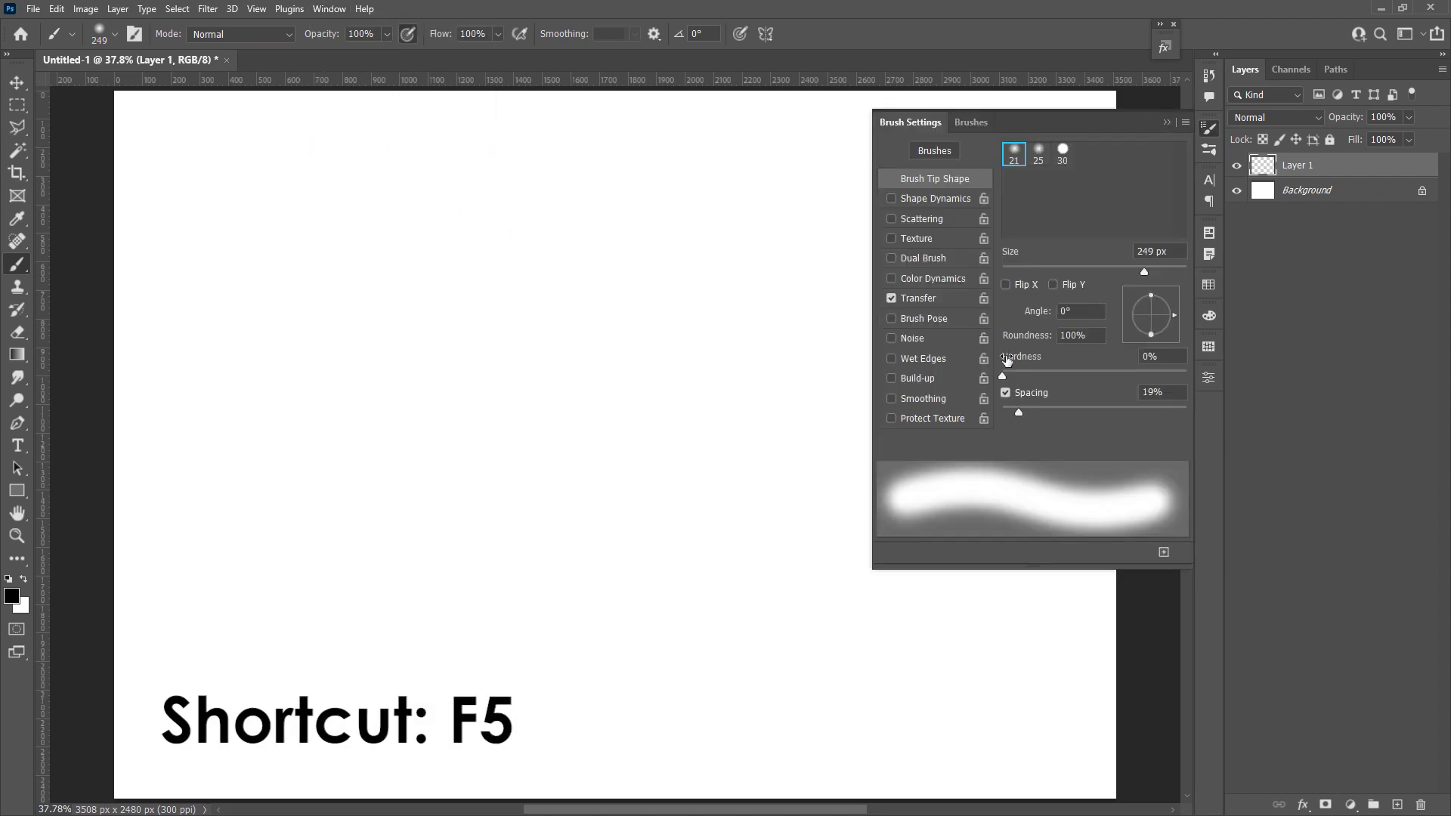
{"action": "mouse_move", "coordinate": [1144, 271]}
{"action": "left_mouse_down"}
{"action": "mouse_move", "coordinate": [1067, 270]}
{"action": "mouse_move", "coordinate": [1125, 272]}
{"action": "left_mouse_up"}
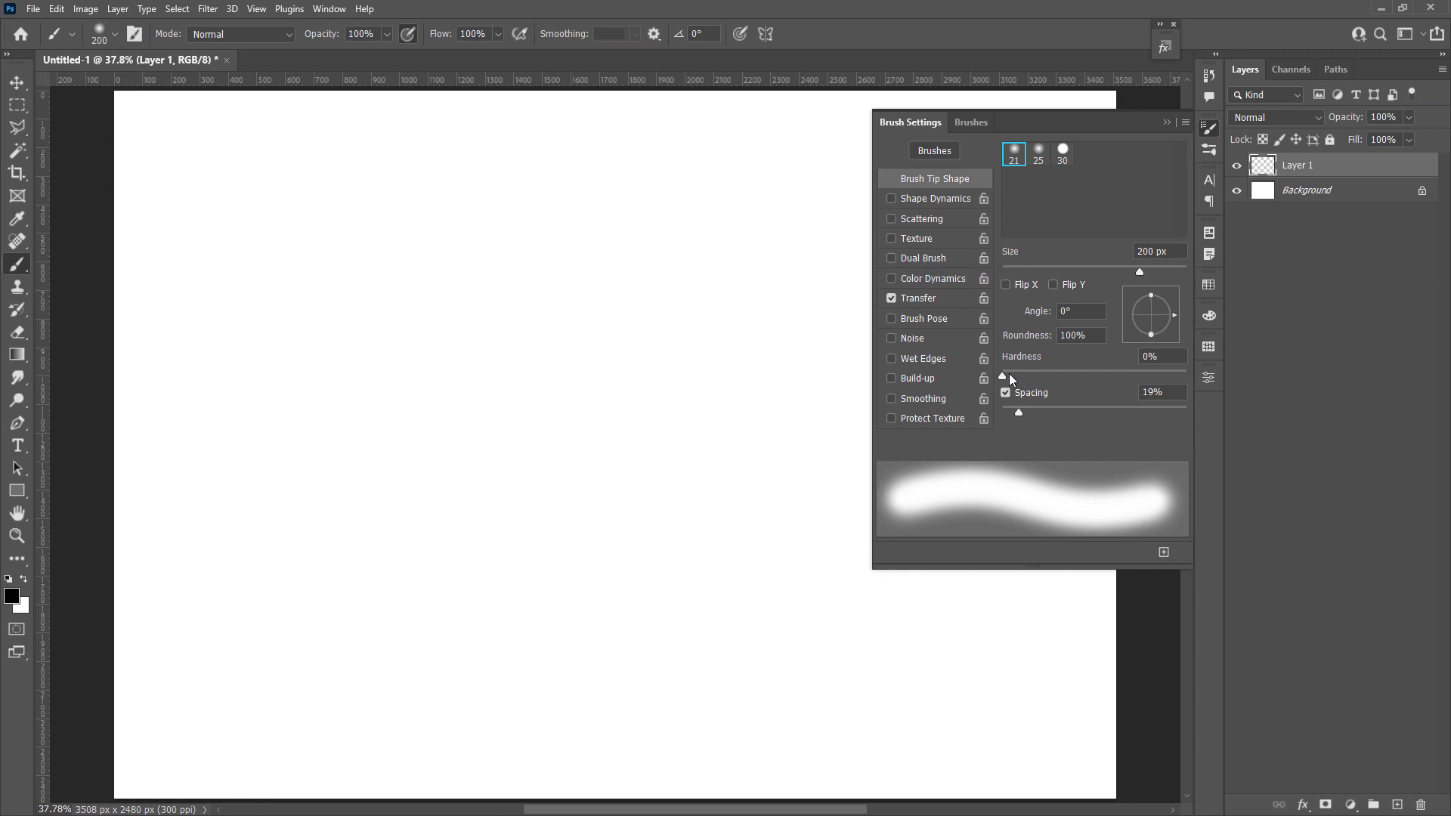
{"action": "mouse_move", "coordinate": [1010, 376]}
{"action": "left_mouse_down"}
{"action": "mouse_move", "coordinate": [1198, 366]}
{"action": "mouse_move", "coordinate": [991, 373]}
{"action": "left_mouse_up"}
{"action": "left_click", "coordinate": [1113, 372]}
{"action": "left_click", "coordinate": [1184, 376]}
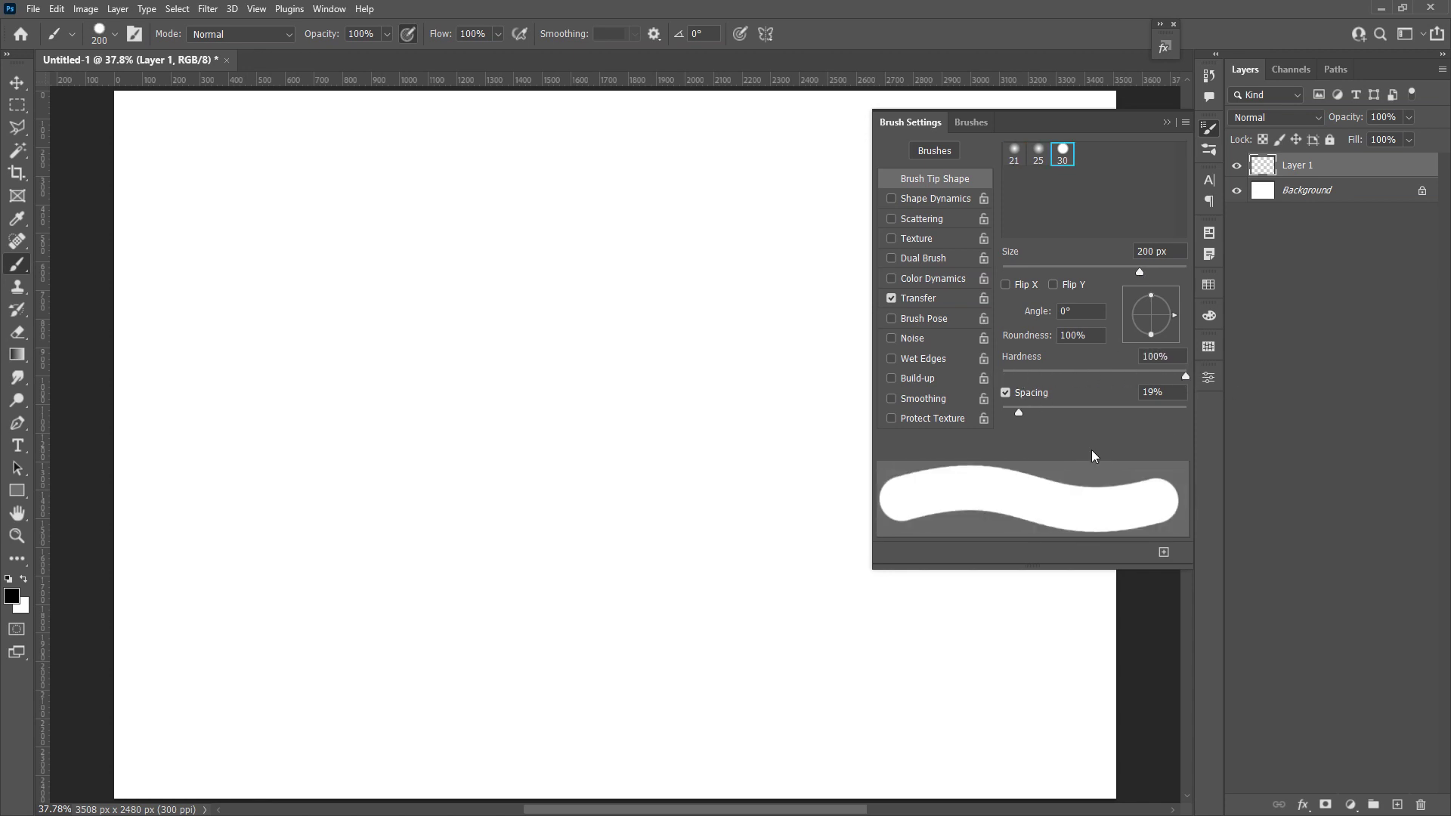
{"action": "left_click_drag", "start_coordinate": [1066, 412], "coordinate": [1120, 408]}
- Resize the hard brush to 90 px and paint a trail of separate black dots across Layer 1
{"action": "key", "text": "bracketright"}
{"action": "key", "text": "bracketright"}
{"action": "key", "text": "bracketright"}
{"action": "key", "text": "bracketright"}
{"action": "key", "text": "bracketleft"}
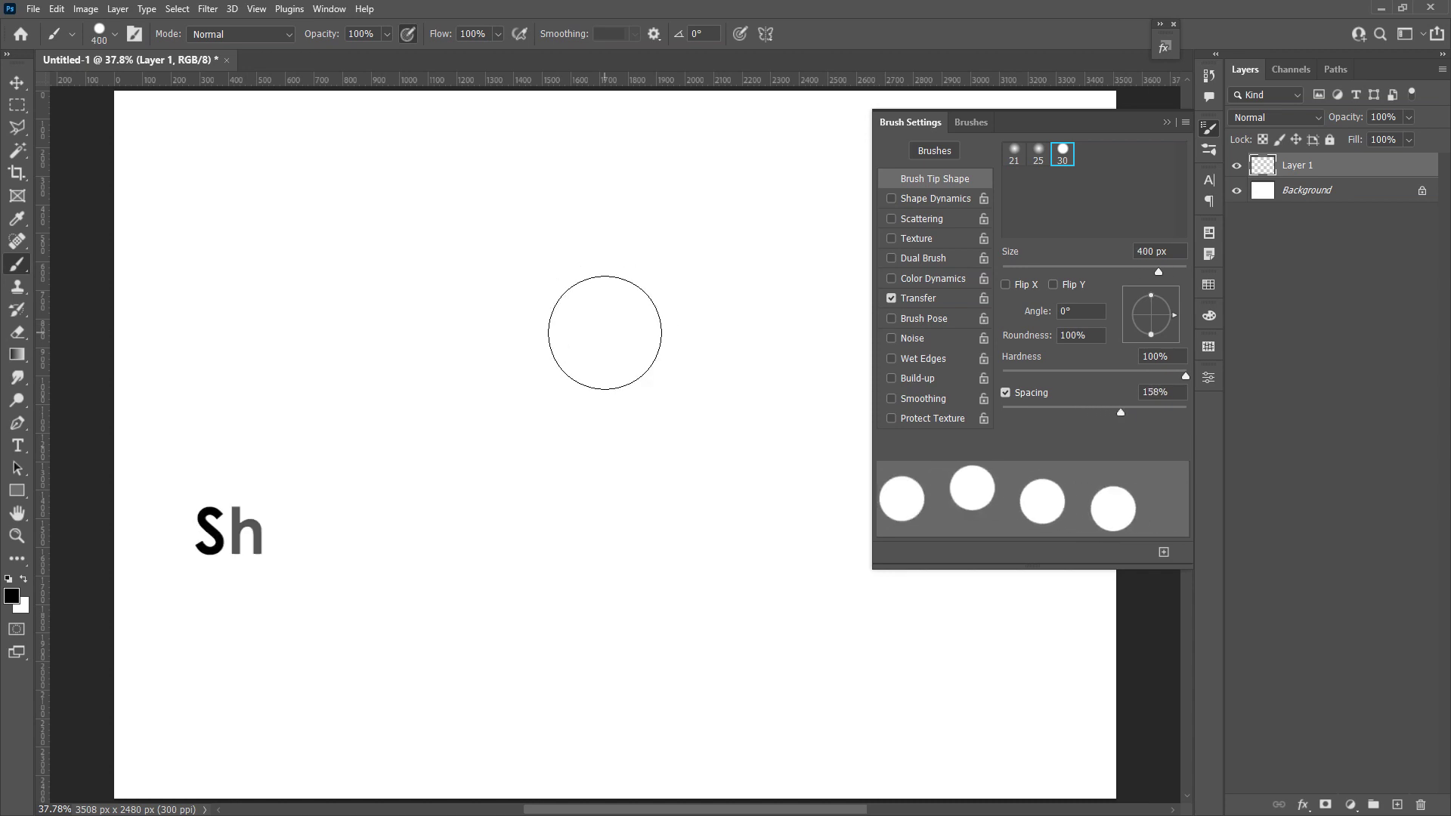
{"action": "key", "text": "bracketleft"}
{"action": "key", "text": "bracketleft"}
{"action": "key", "text": "bracketleft"}
{"action": "key", "text": "bracketleft"}
{"action": "key", "text": "bracketleft"}
{"action": "key", "text": "bracketleft"}
{"action": "key", "text": "bracketleft"}
{"action": "key", "text": "bracketleft"}
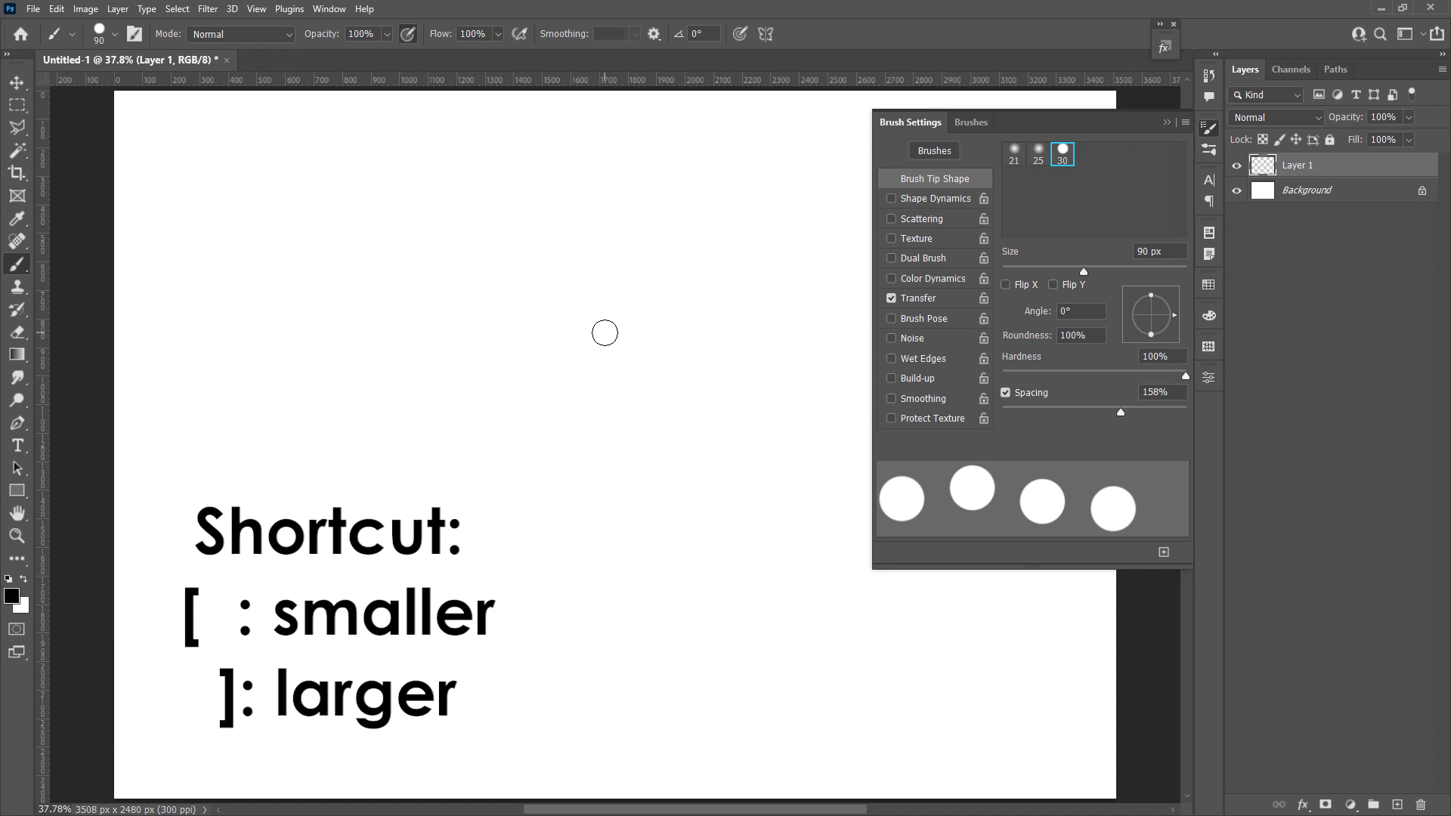
{"action": "key", "text": "bracketleft"}
{"action": "key", "text": "bracketleft"}
{"action": "key", "text": "bracketleft"}
{"action": "key", "text": "bracketleft"}
{"action": "key", "text": "bracketleft"}
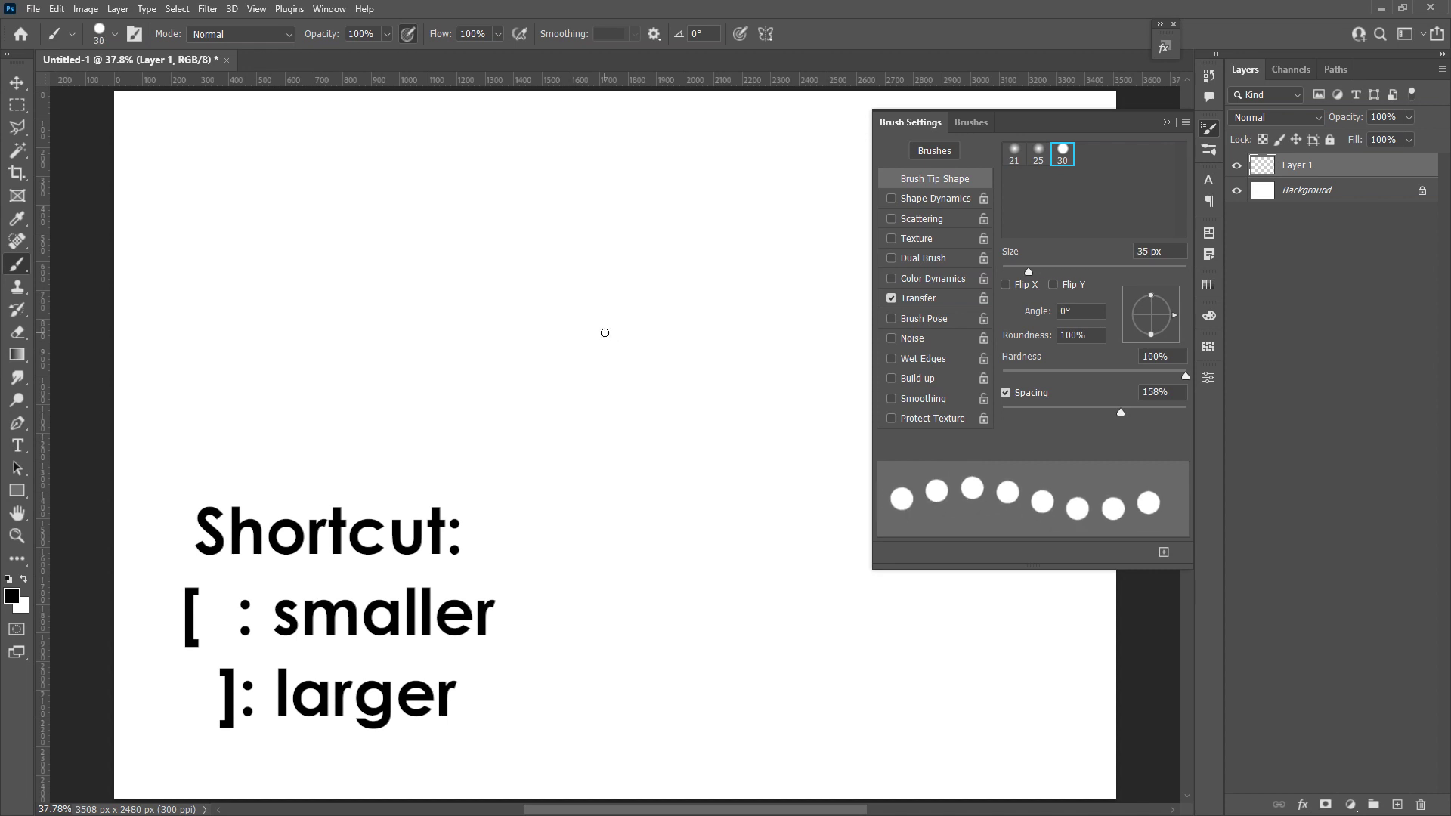
{"action": "key", "text": "bracketright"}
{"action": "key", "text": "bracketright"}
{"action": "key", "text": "bracketright"}
{"action": "key", "text": "bracketright"}
{"action": "key", "text": "bracketright"}
{"action": "key", "text": "bracketright"}
{"action": "key", "text": "bracketright"}
{"action": "key", "text": "bracketright"}
{"action": "key", "text": "bracketright"}
{"action": "key", "text": "bracketright"}
{"action": "key", "text": "bracketright"}
{"action": "key", "text": "bracketright"}
{"action": "key", "text": "bracketright"}
{"action": "key", "text": "bracketright"}
{"action": "key", "text": "bracketright"}
{"action": "key", "text": "bracketright"}
{"action": "key", "text": "bracketright"}
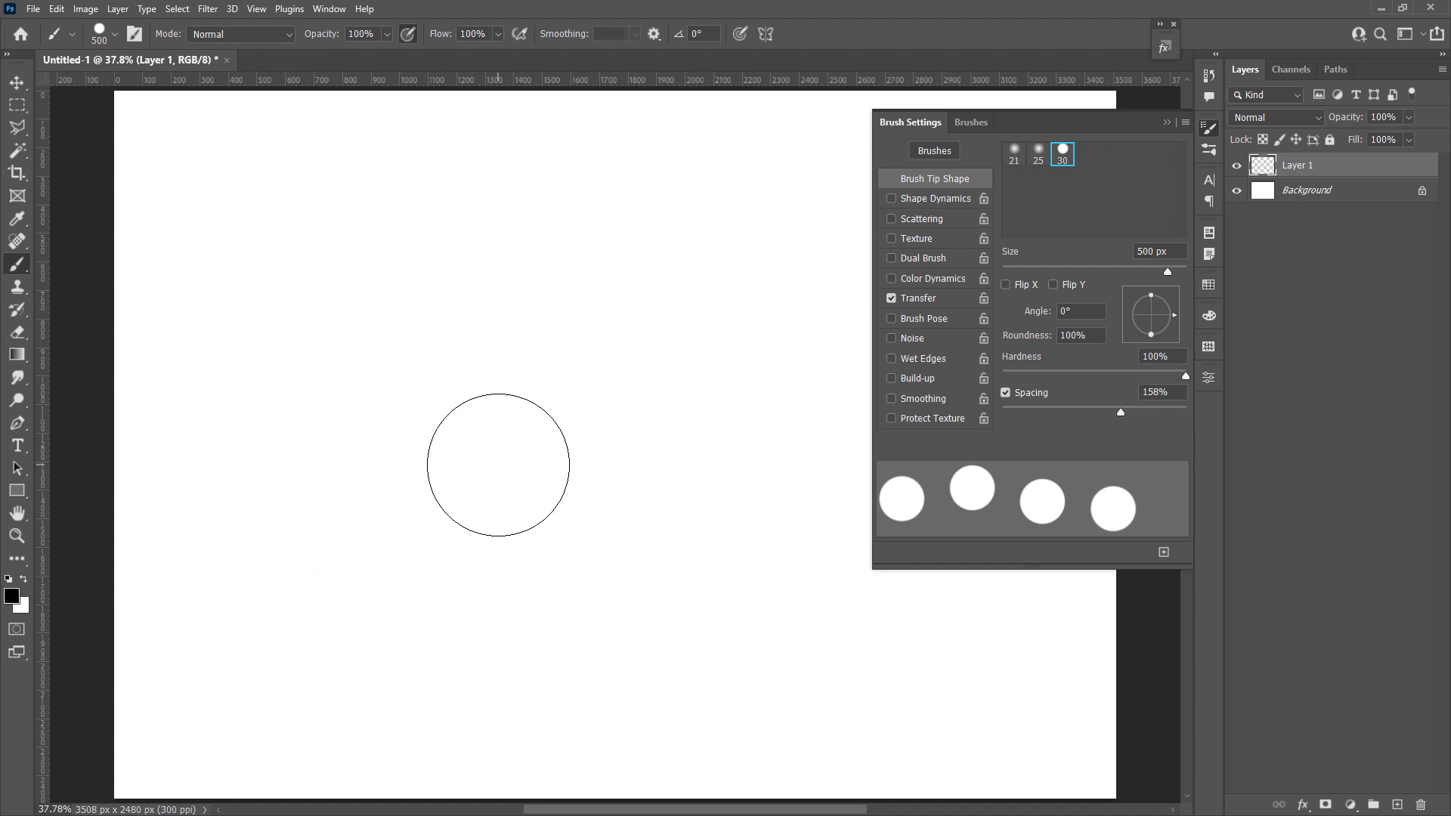
{"action": "right_click", "coordinate": [498, 464], "text": "alt"}
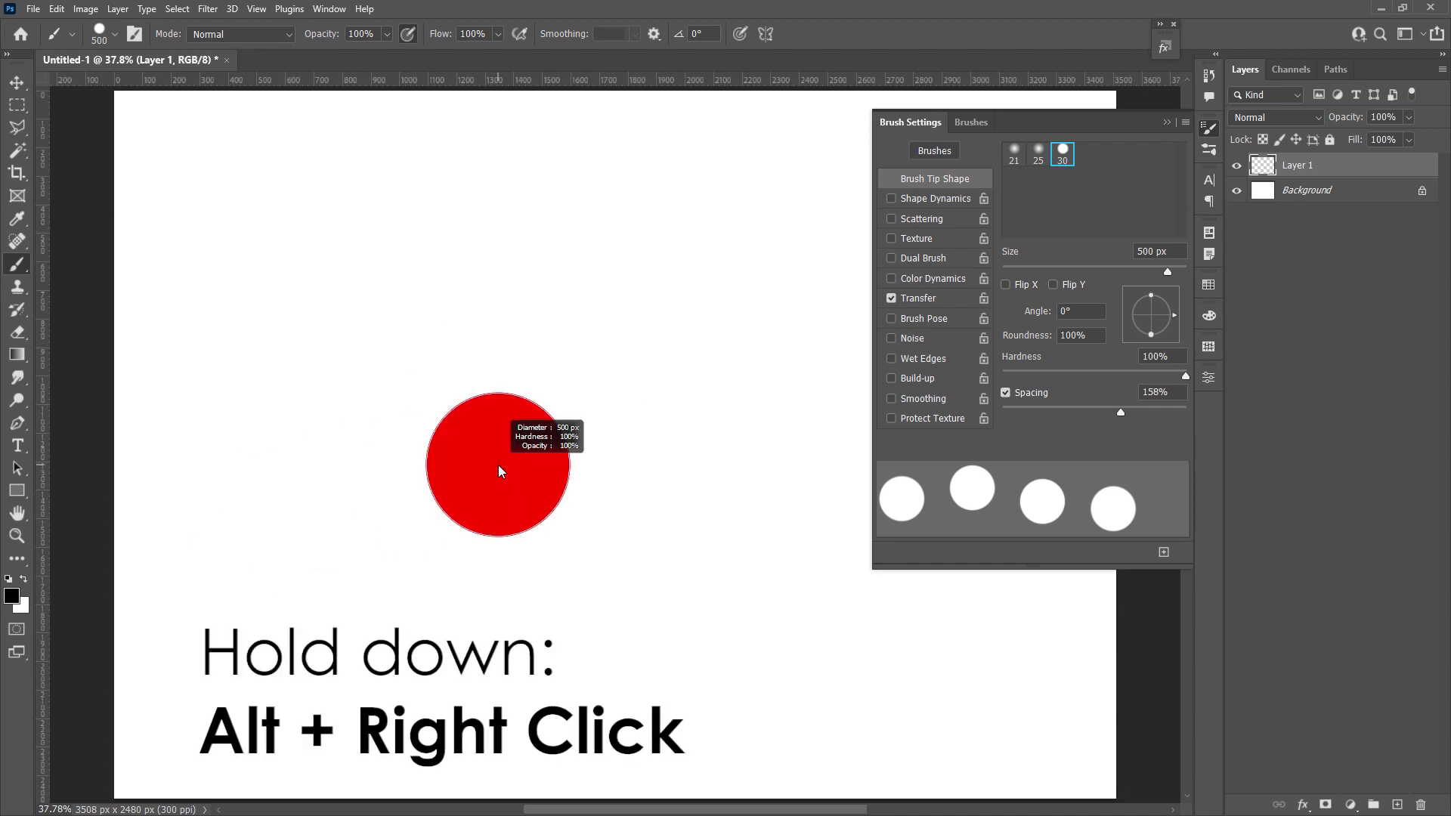
{"action": "mouse_move", "coordinate": [498, 465]}
{"action": "left_mouse_down"}
{"action": "mouse_move", "coordinate": [301, 469]}
{"action": "mouse_move", "coordinate": [673, 456]}
{"action": "mouse_move", "coordinate": [501, 469]}
{"action": "mouse_move", "coordinate": [485, 175]}
{"action": "mouse_move", "coordinate": [507, 467]}
{"action": "mouse_move", "coordinate": [495, 447]}
{"action": "mouse_move", "coordinate": [310, 461]}
{"action": "left_mouse_up"}
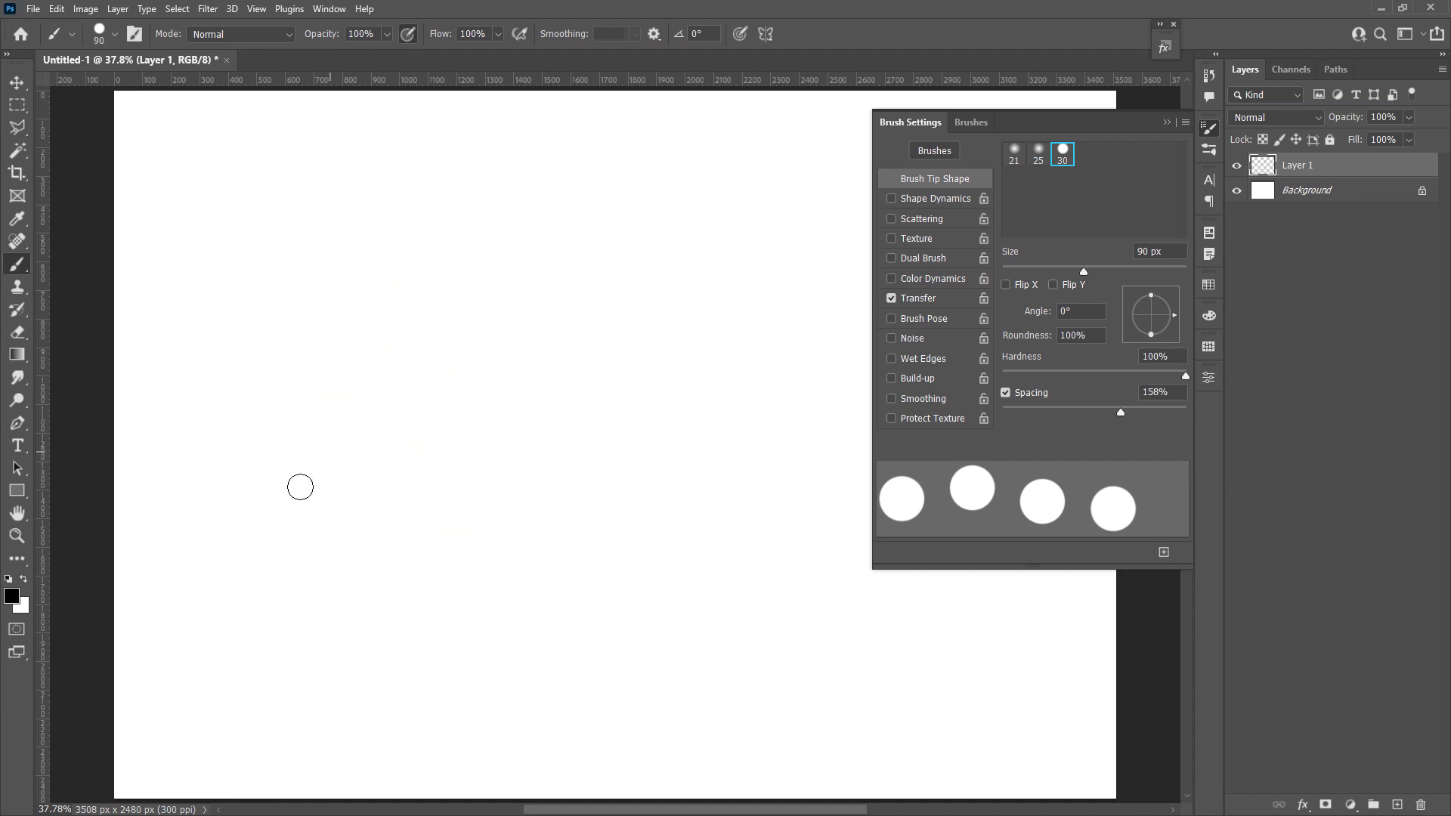
{"action": "mouse_move", "coordinate": [204, 529]}
{"action": "left_mouse_down"}
{"action": "mouse_move", "coordinate": [484, 401]}
{"action": "mouse_move", "coordinate": [465, 475]}
{"action": "mouse_move", "coordinate": [639, 460]}
{"action": "mouse_move", "coordinate": [779, 353]}
{"action": "left_mouse_up"}
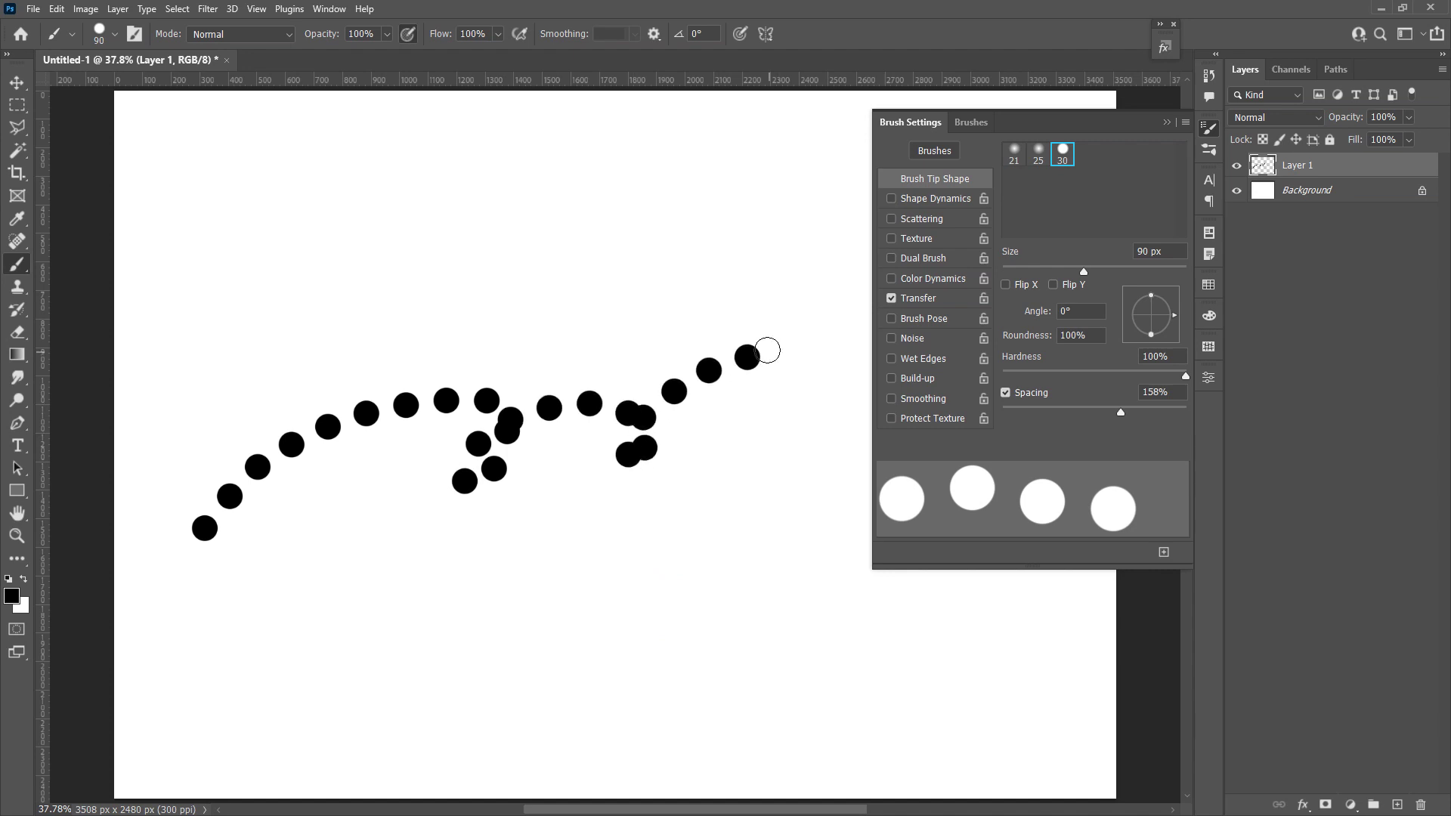
- Undo the dotted stroke and stamp four overlapping 524 px circles, from solid black to pale grey
{"action": "key", "text": "ctrl+z"}
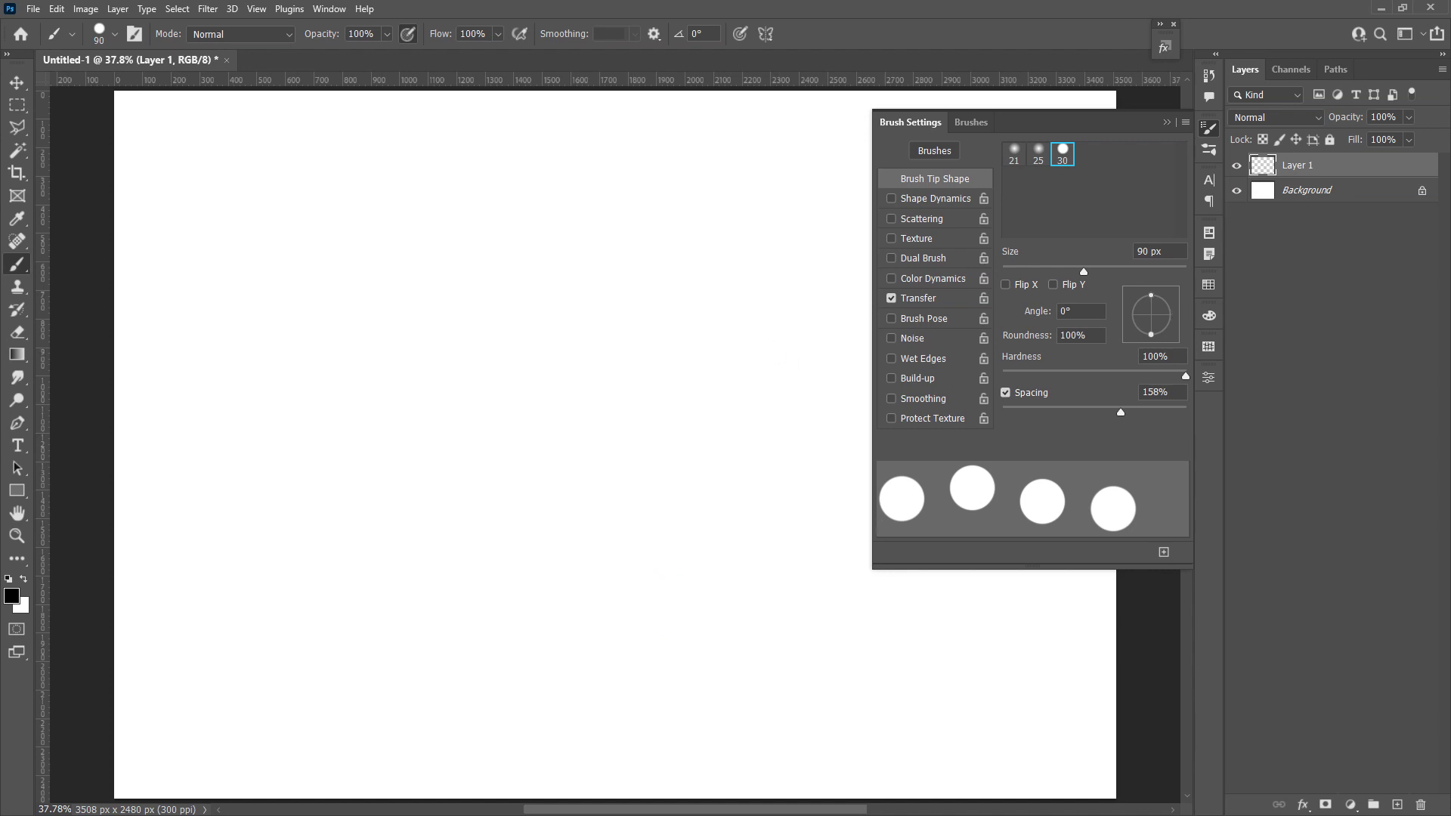
{"action": "left_click_drag", "start_coordinate": [449, 420], "coordinate": [522, 415]}
{"action": "left_click", "coordinate": [454, 416]}
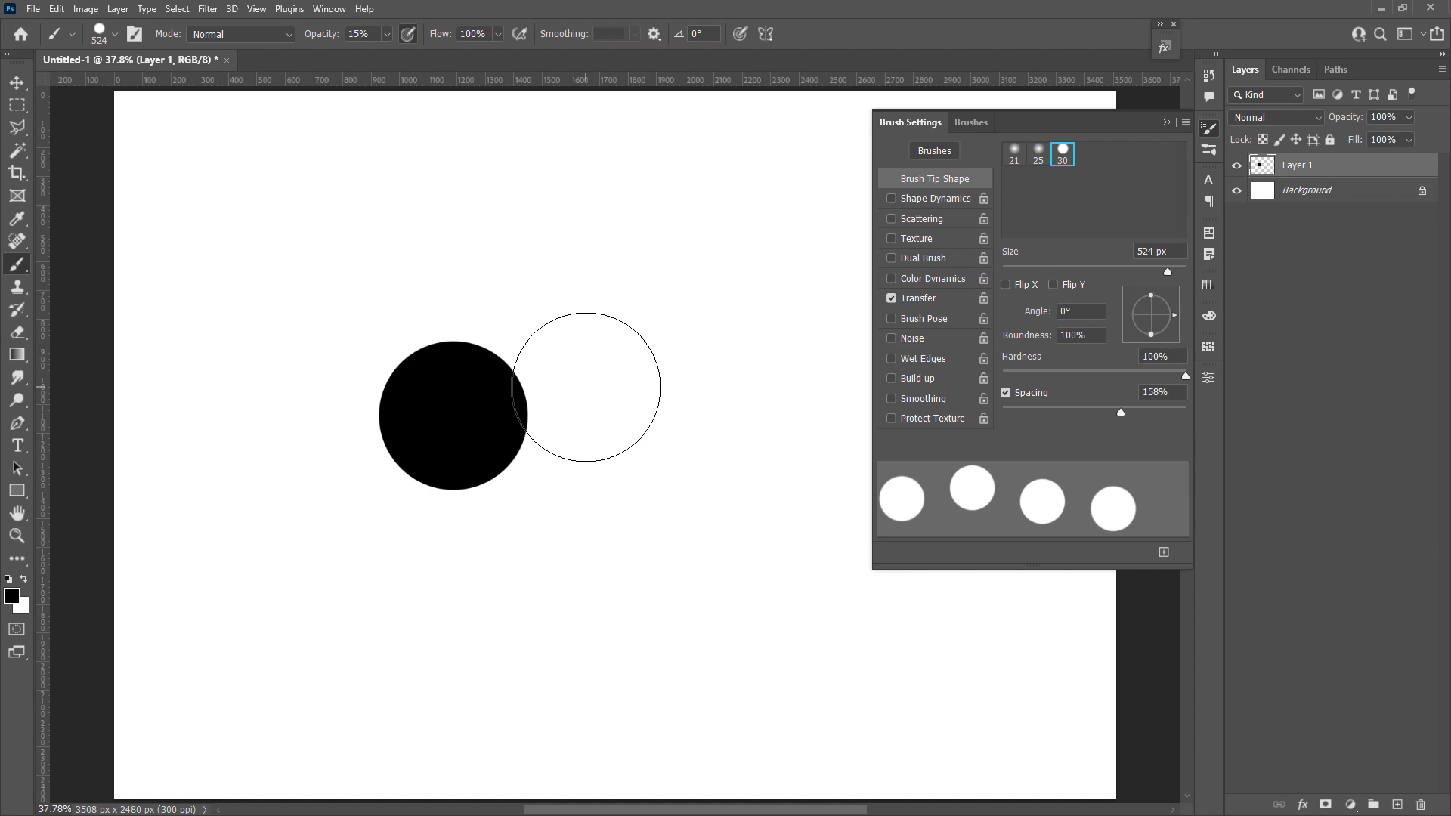
{"action": "left_click", "coordinate": [543, 430]}
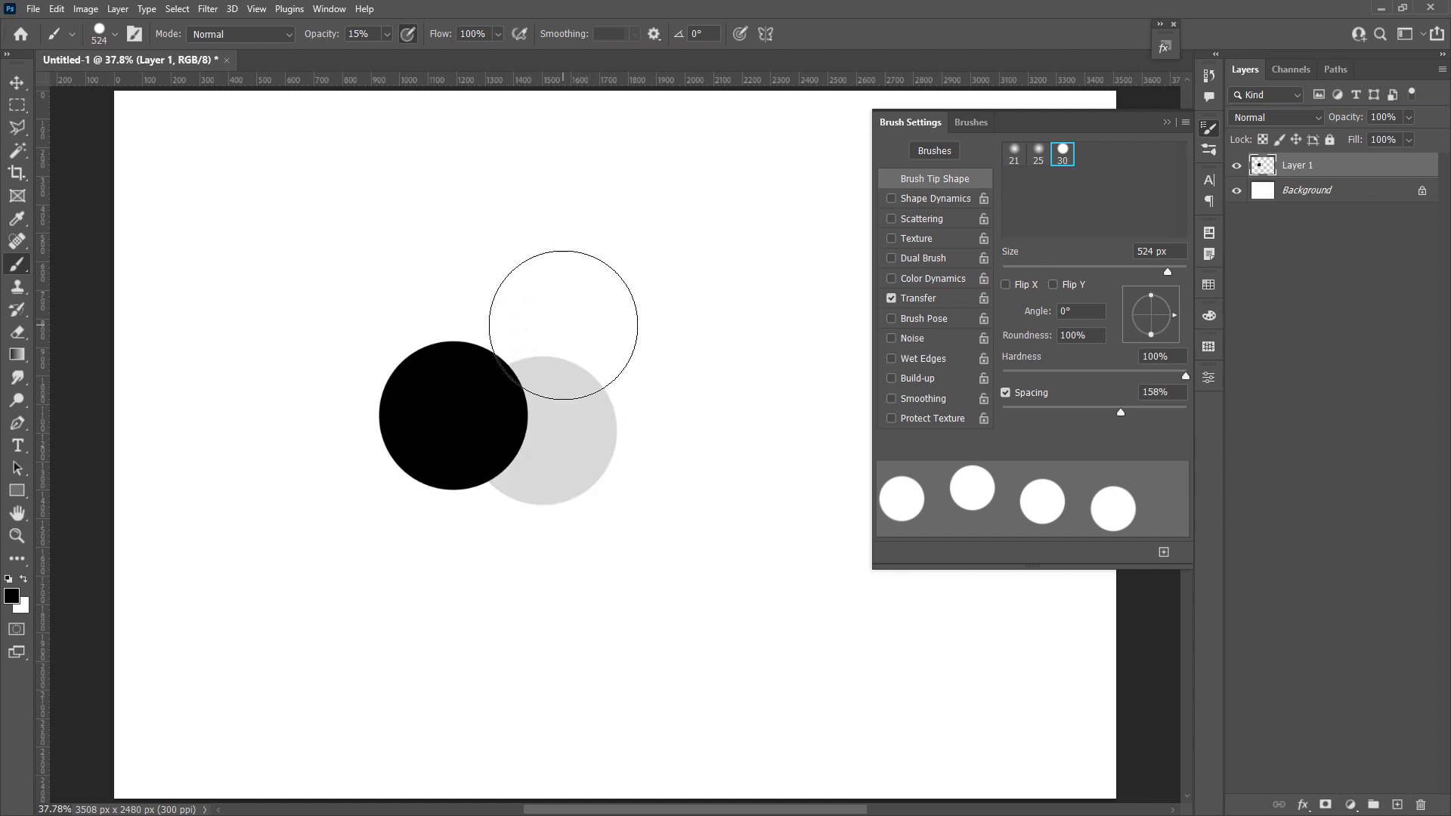
{"action": "key", "text": "3"}
{"action": "left_click", "coordinate": [537, 335]}
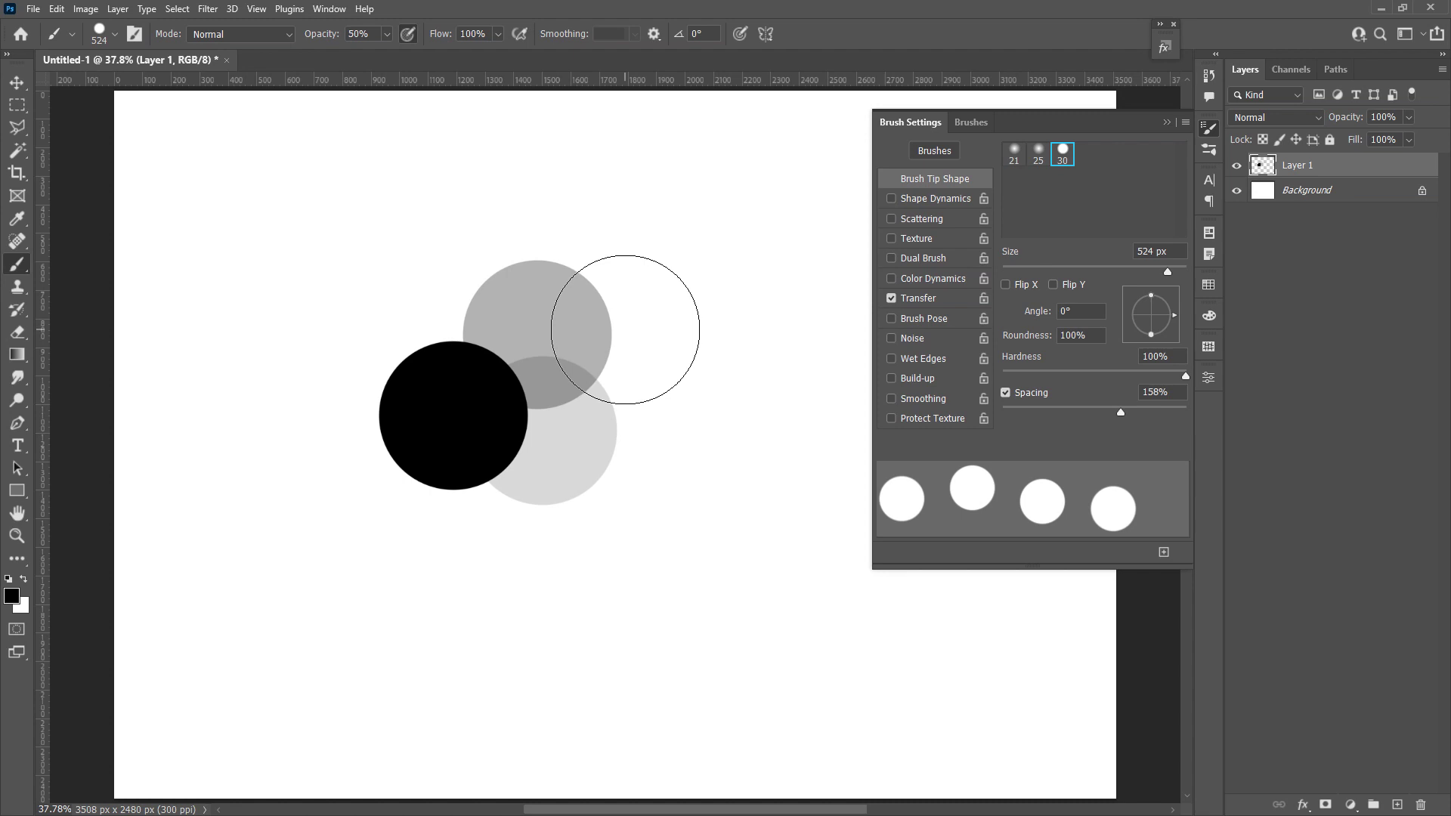
{"action": "left_click", "coordinate": [657, 378]}
- Delete the layer of practice circles and add a fresh empty Layer 1
{"action": "key", "text": "v"}
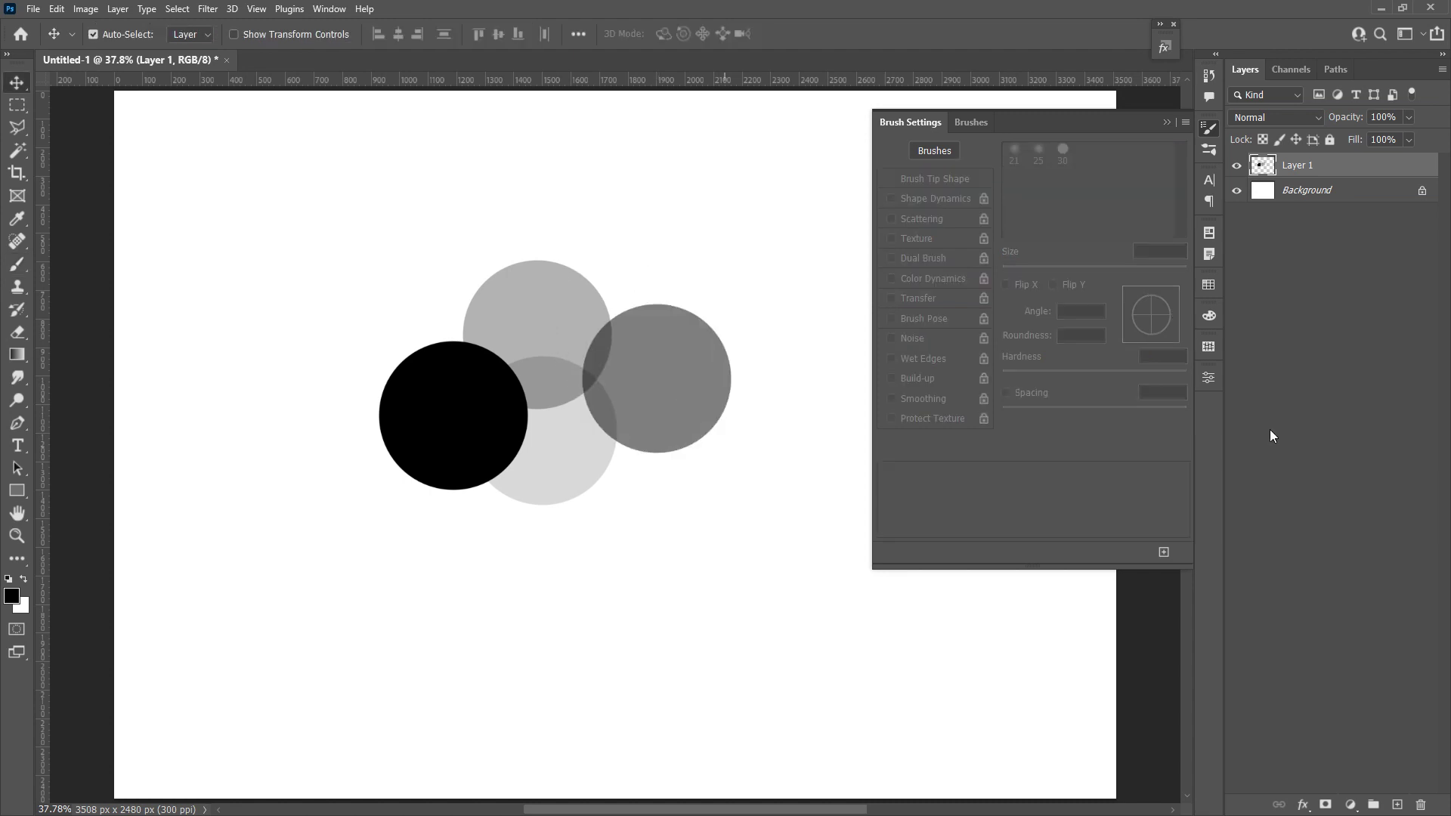
{"action": "left_click", "coordinate": [1420, 805]}
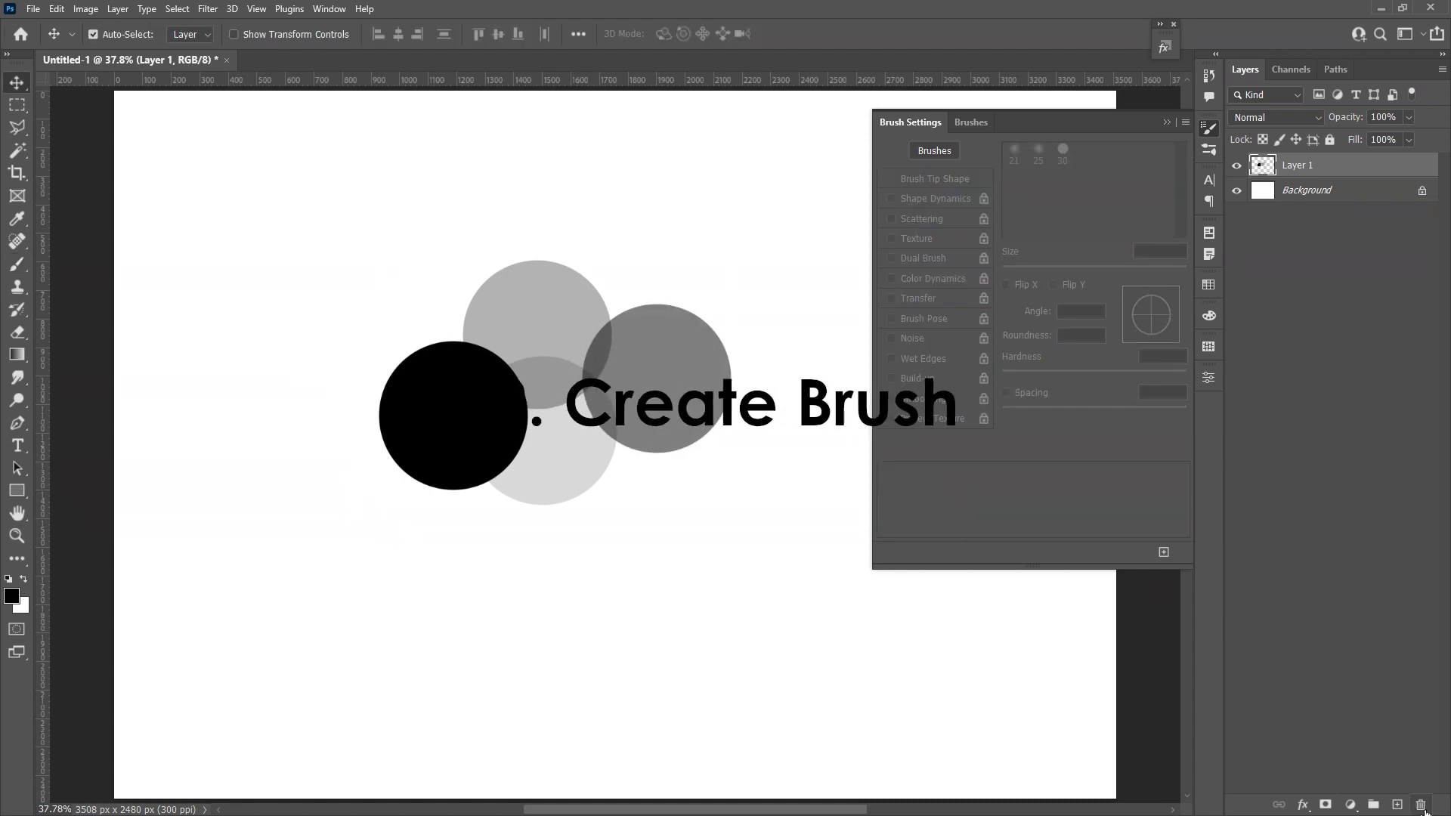
{"action": "key", "text": "Return"}
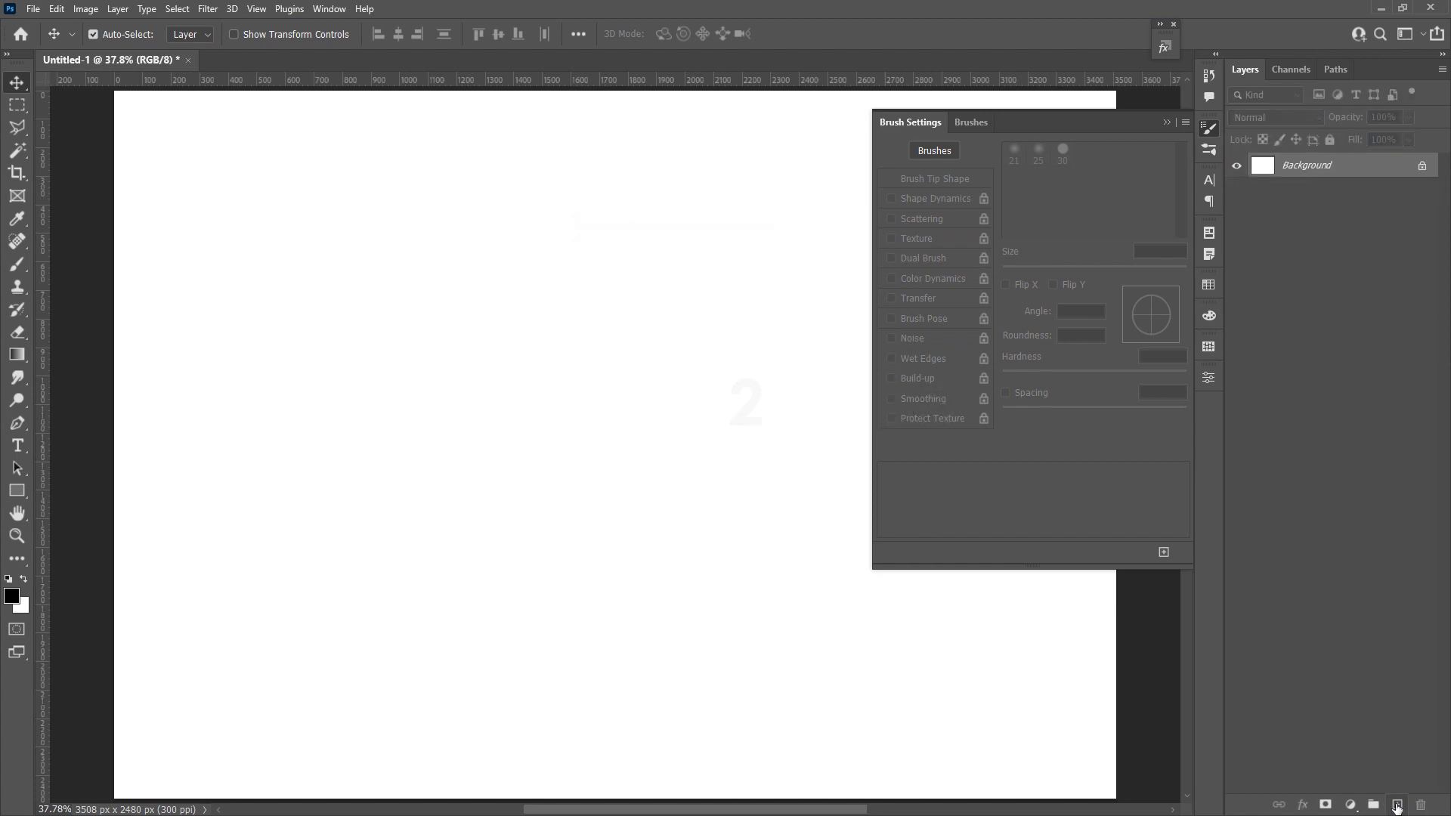
{"action": "left_click", "coordinate": [1397, 805]}
{"action": "left_click", "coordinate": [325, 548]}
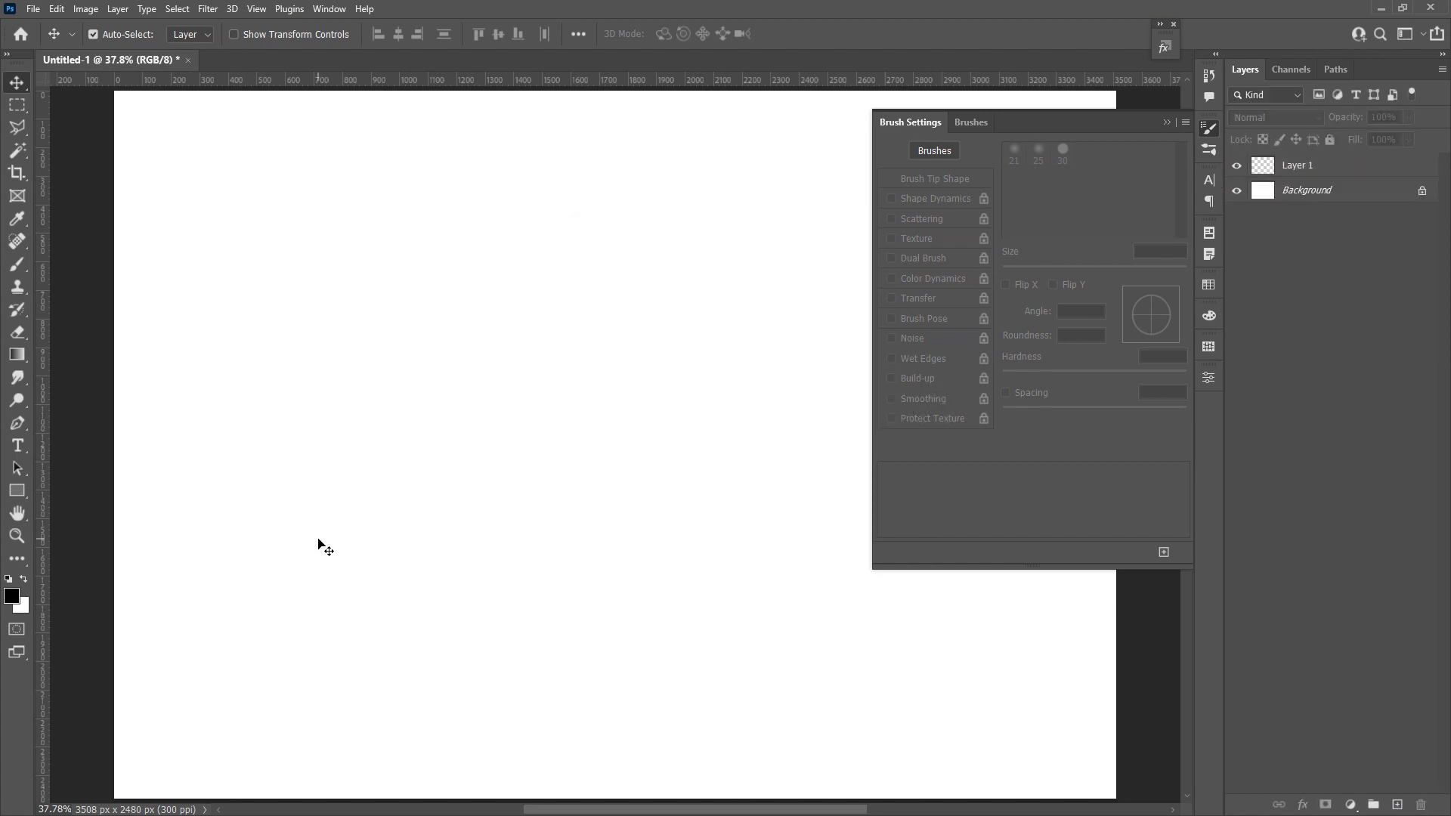
{"action": "left_click", "coordinate": [1352, 165]}
- Paint a solid black circle with the brush at 100% opacity
{"action": "key", "text": "b"}
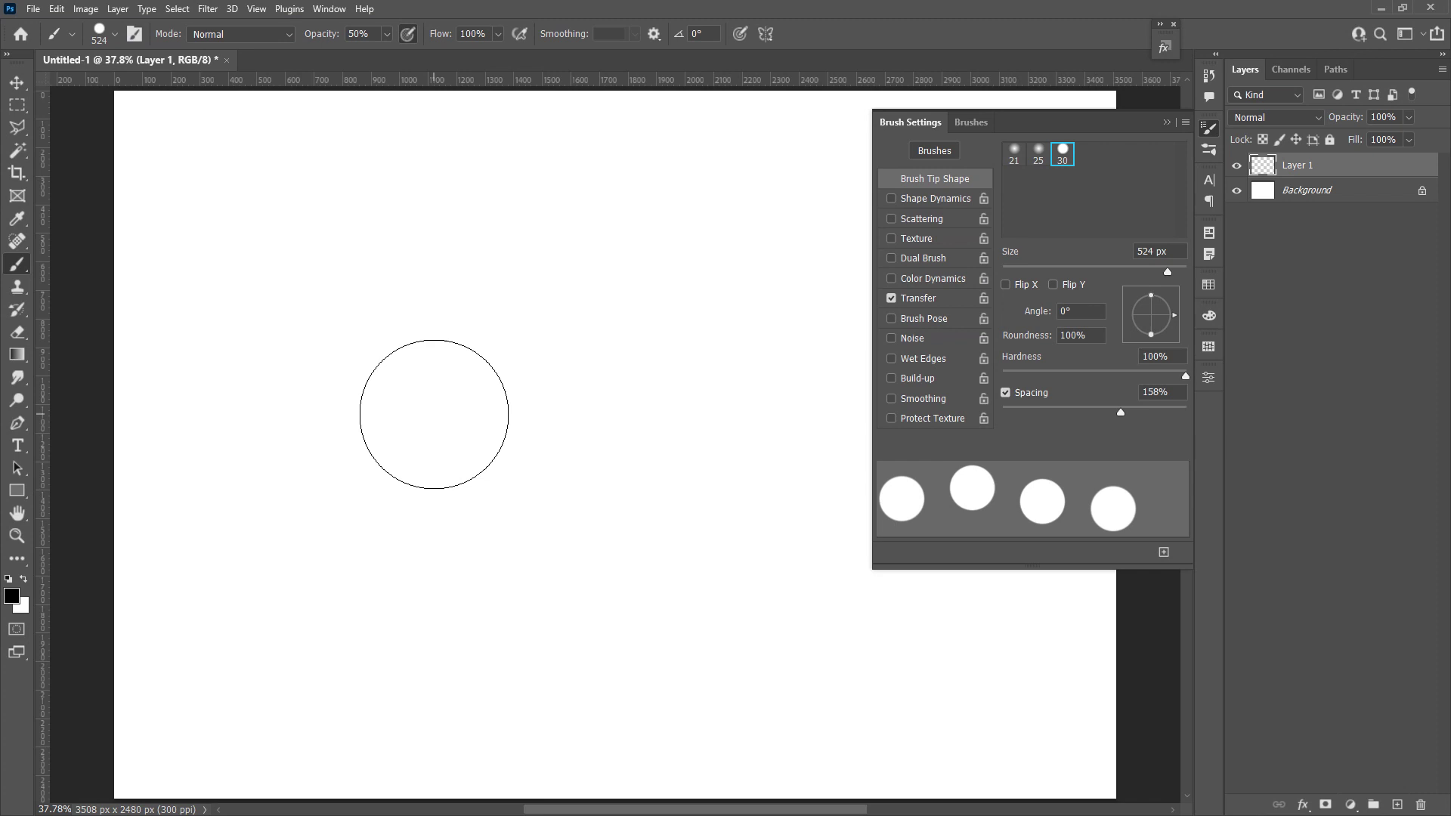
{"action": "key", "text": "0"}
{"action": "left_click", "coordinate": [434, 414]}
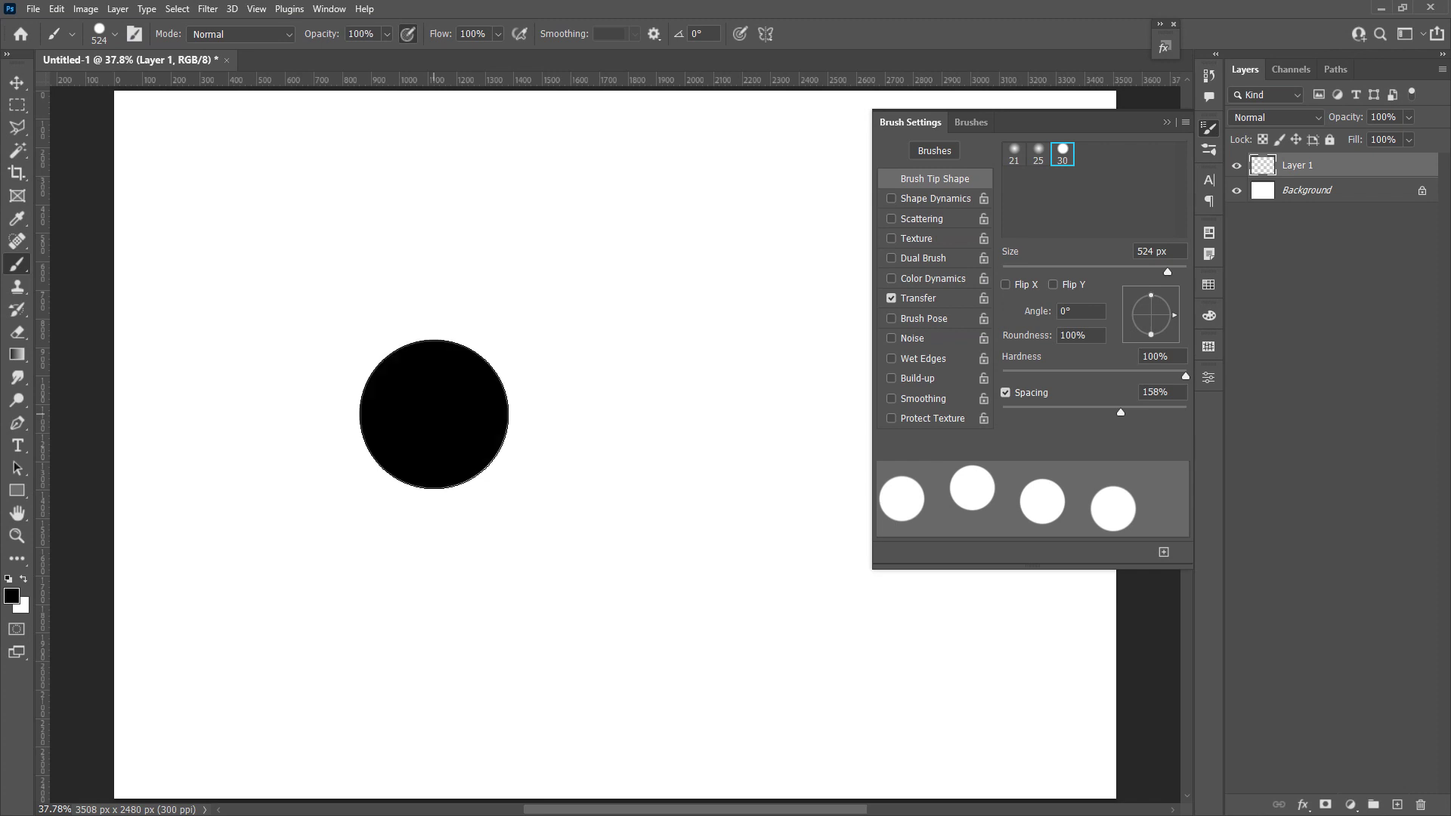
- Set the foreground to mid-grey #7c7c7c (brightness 50) and paint an overlapping grey circle
{"action": "left_click", "coordinate": [12, 597]}
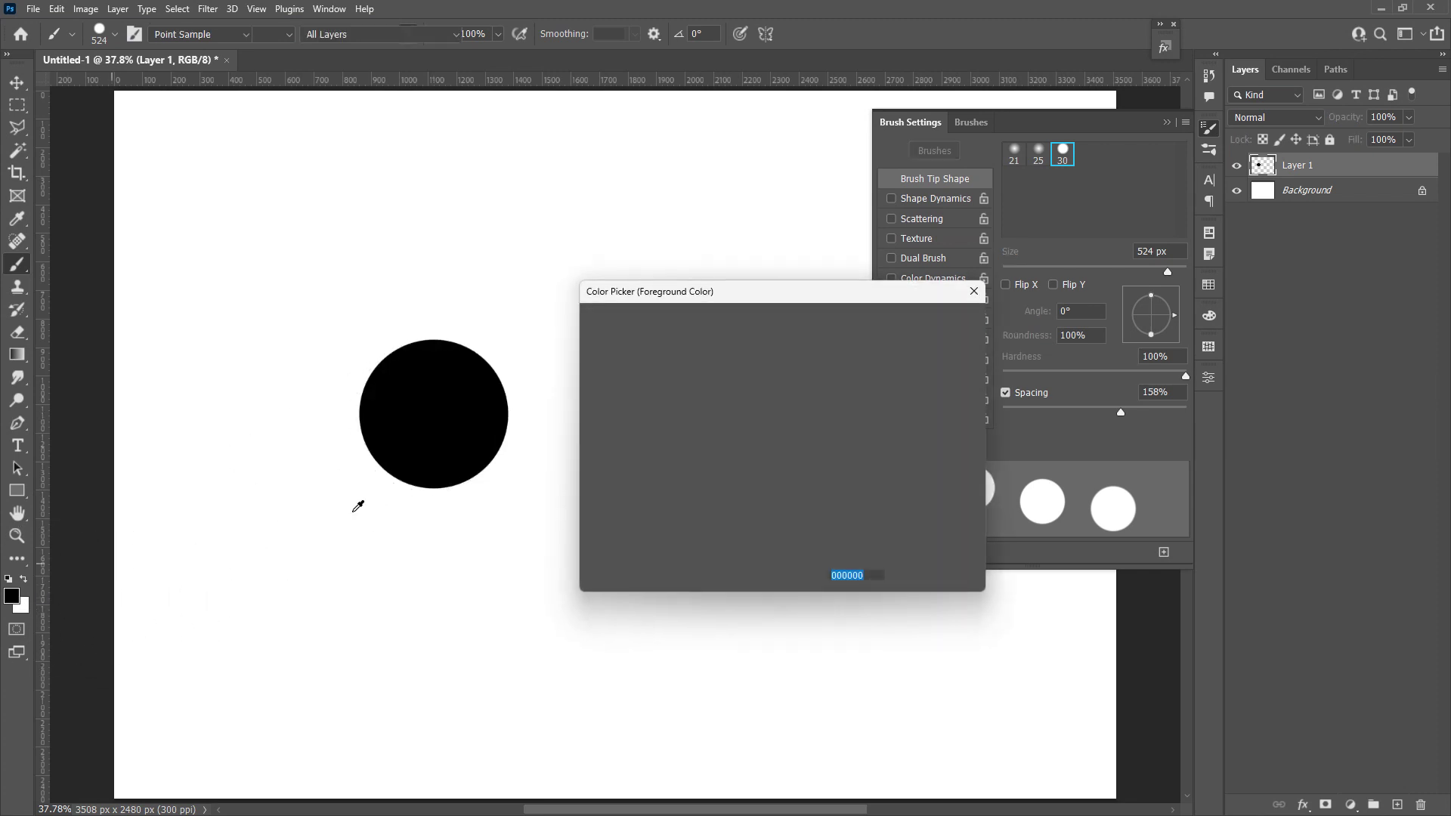
{"action": "left_click_drag", "start_coordinate": [642, 424], "coordinate": [556, 424]}
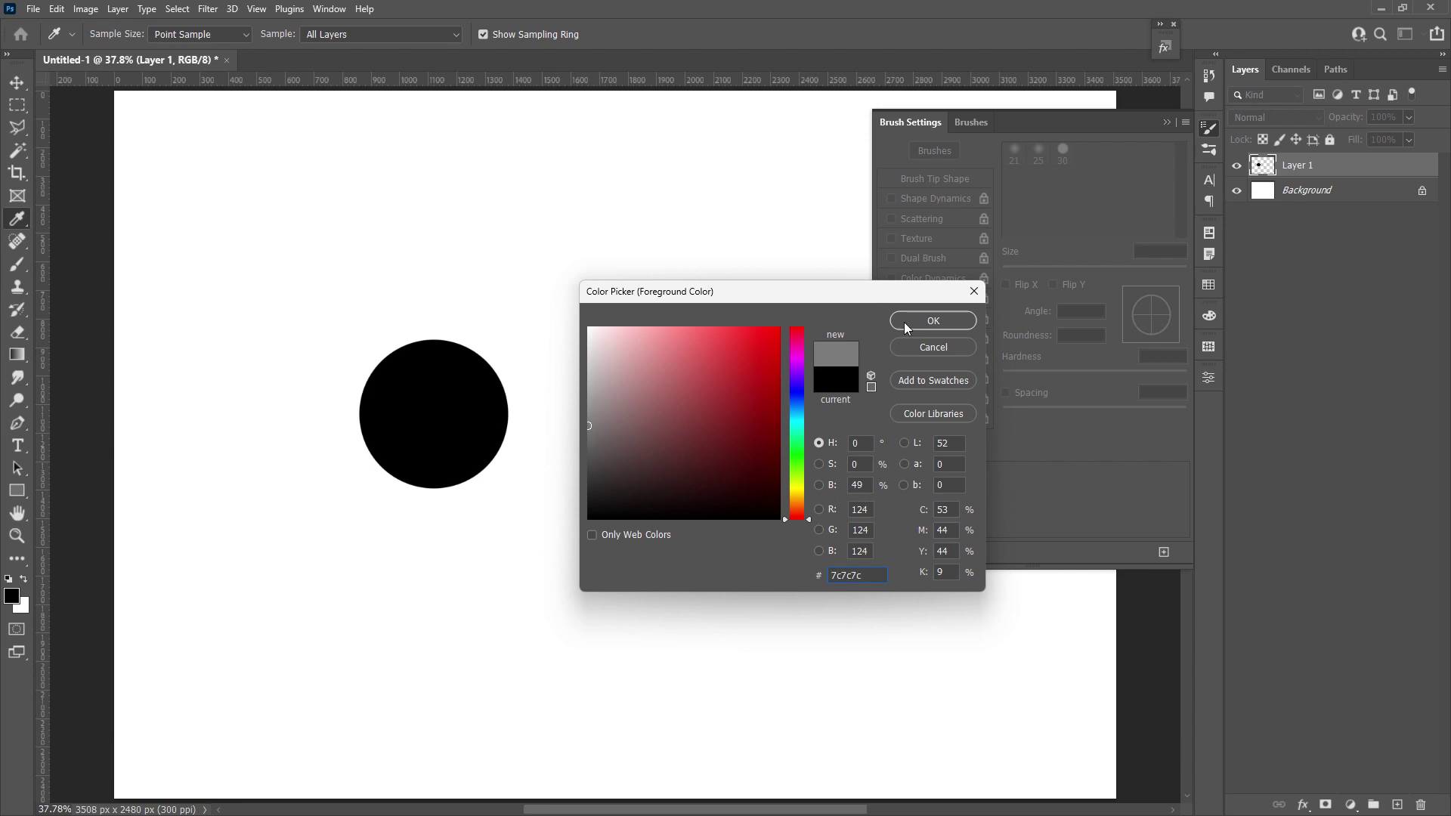
{"action": "left_click", "coordinate": [849, 485]}
{"action": "type", "text": "50"}
{"action": "key", "text": "Return"}
{"action": "key", "text": "b"}
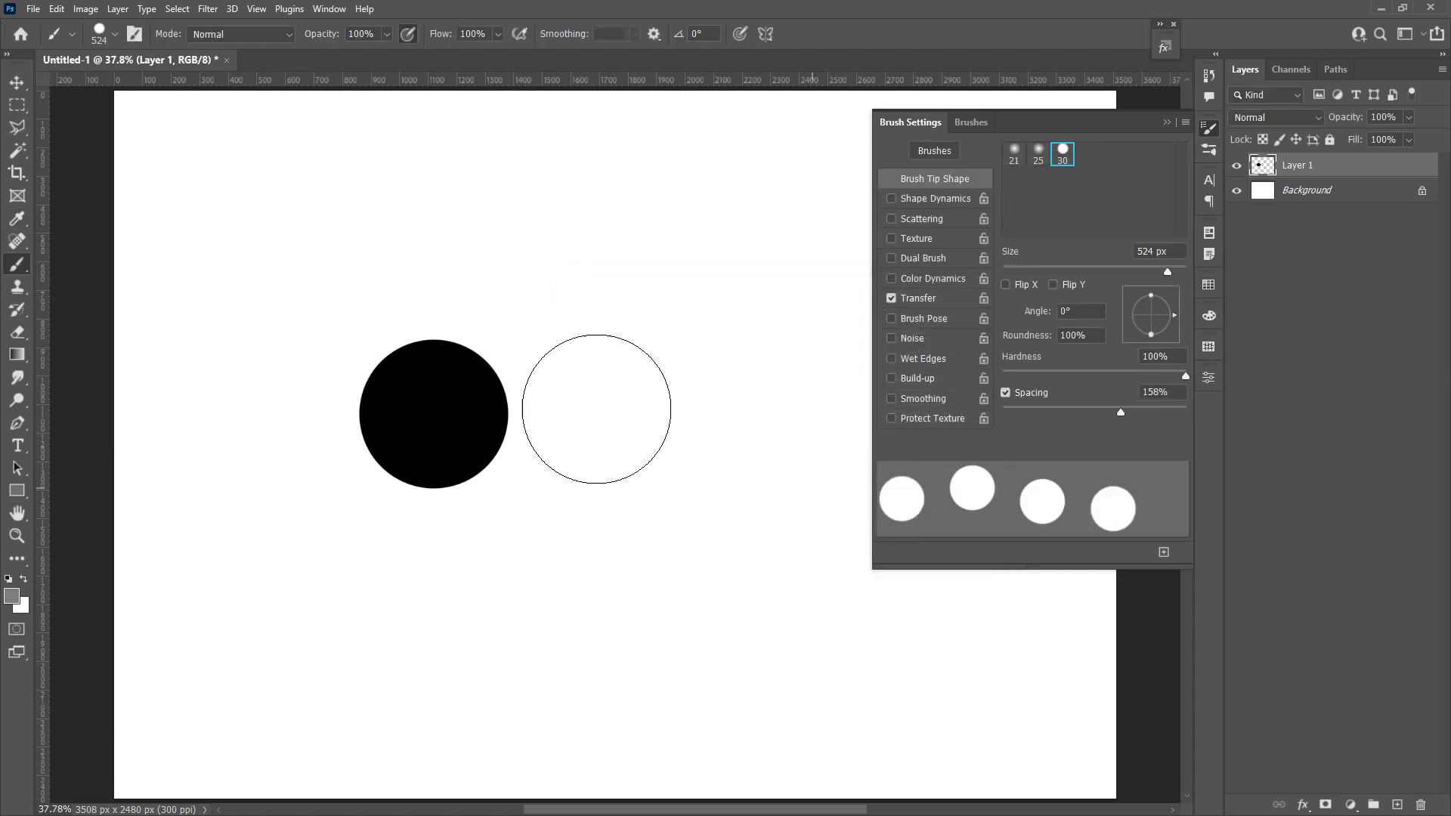
{"action": "left_click", "coordinate": [552, 397]}
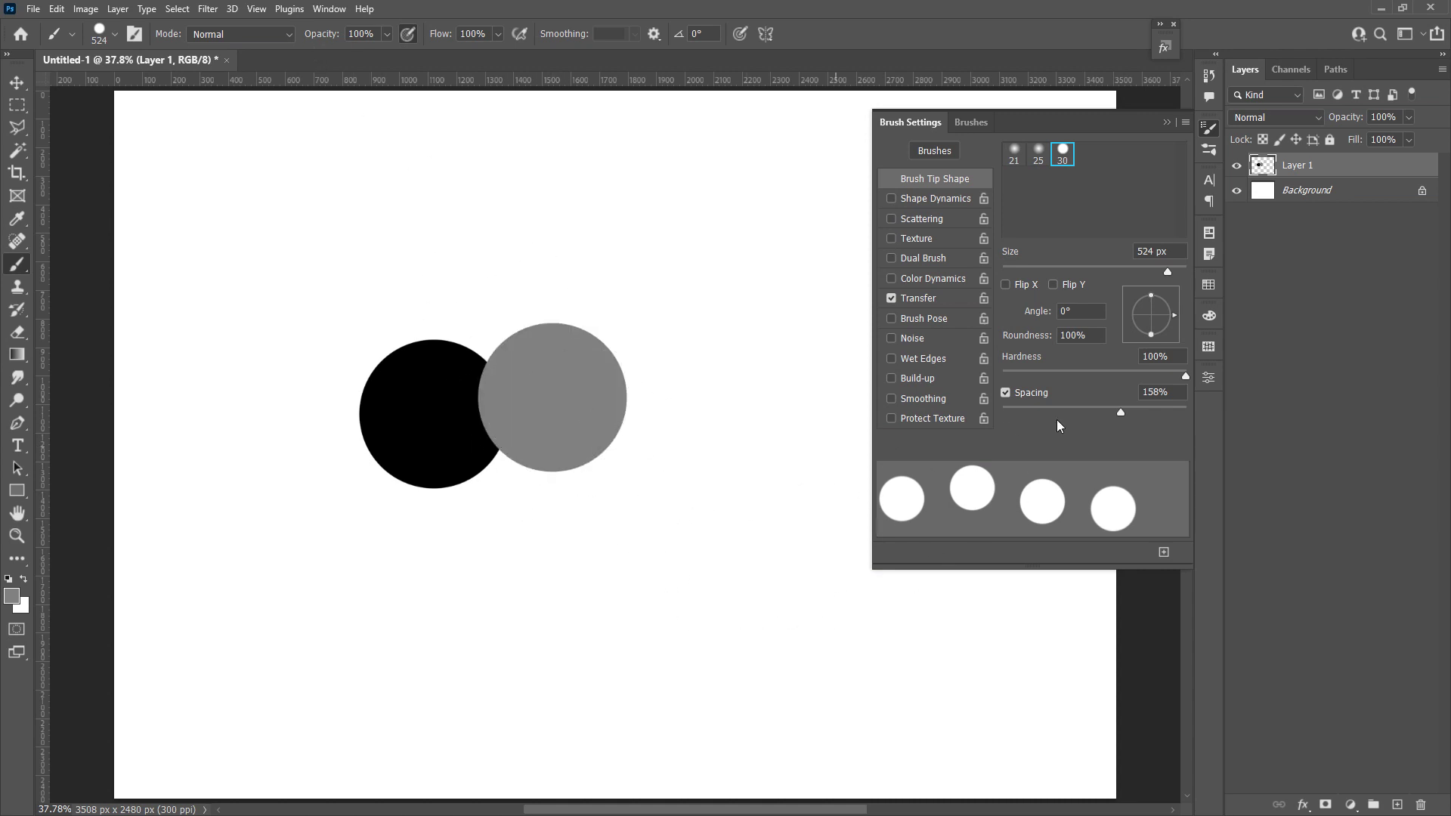
- Select Layer 1's circle pixels and define them as a 938 px brush preset
{"action": "key", "text": "v"}
{"action": "key", "text": "ctrl"}
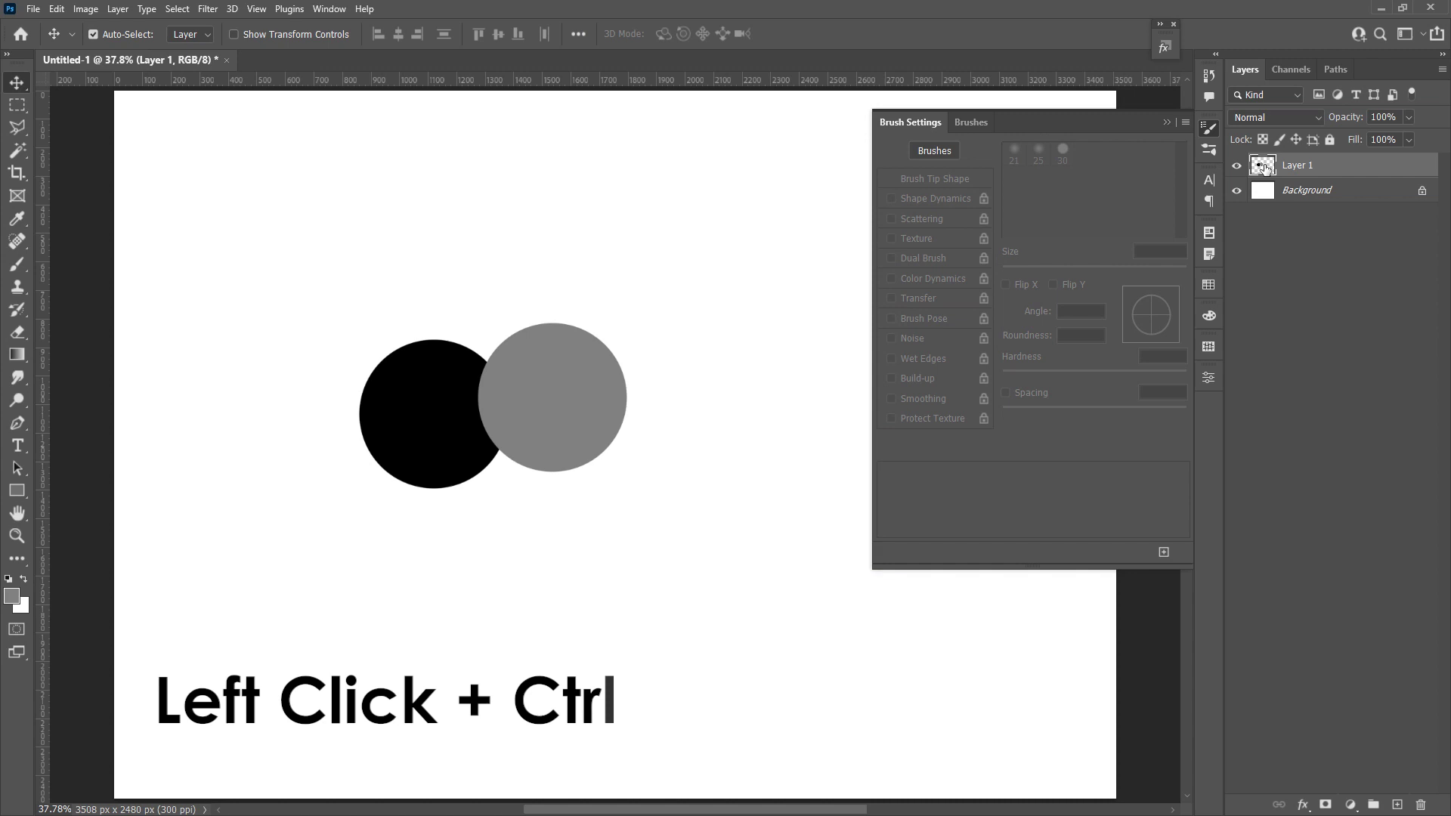
{"action": "left_click", "coordinate": [1267, 169], "text": "ctrl"}
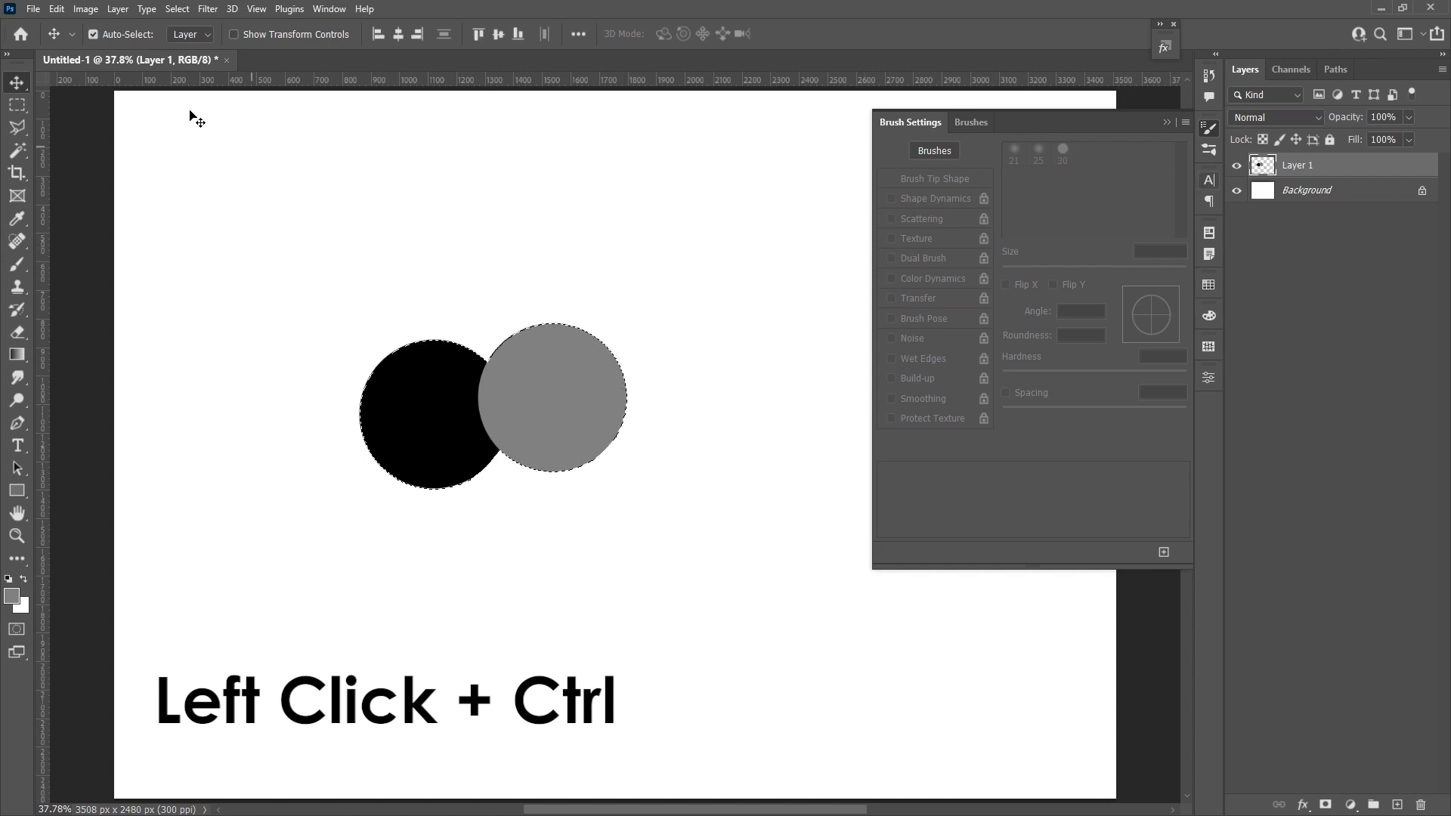
{"action": "left_click", "coordinate": [63, 12]}
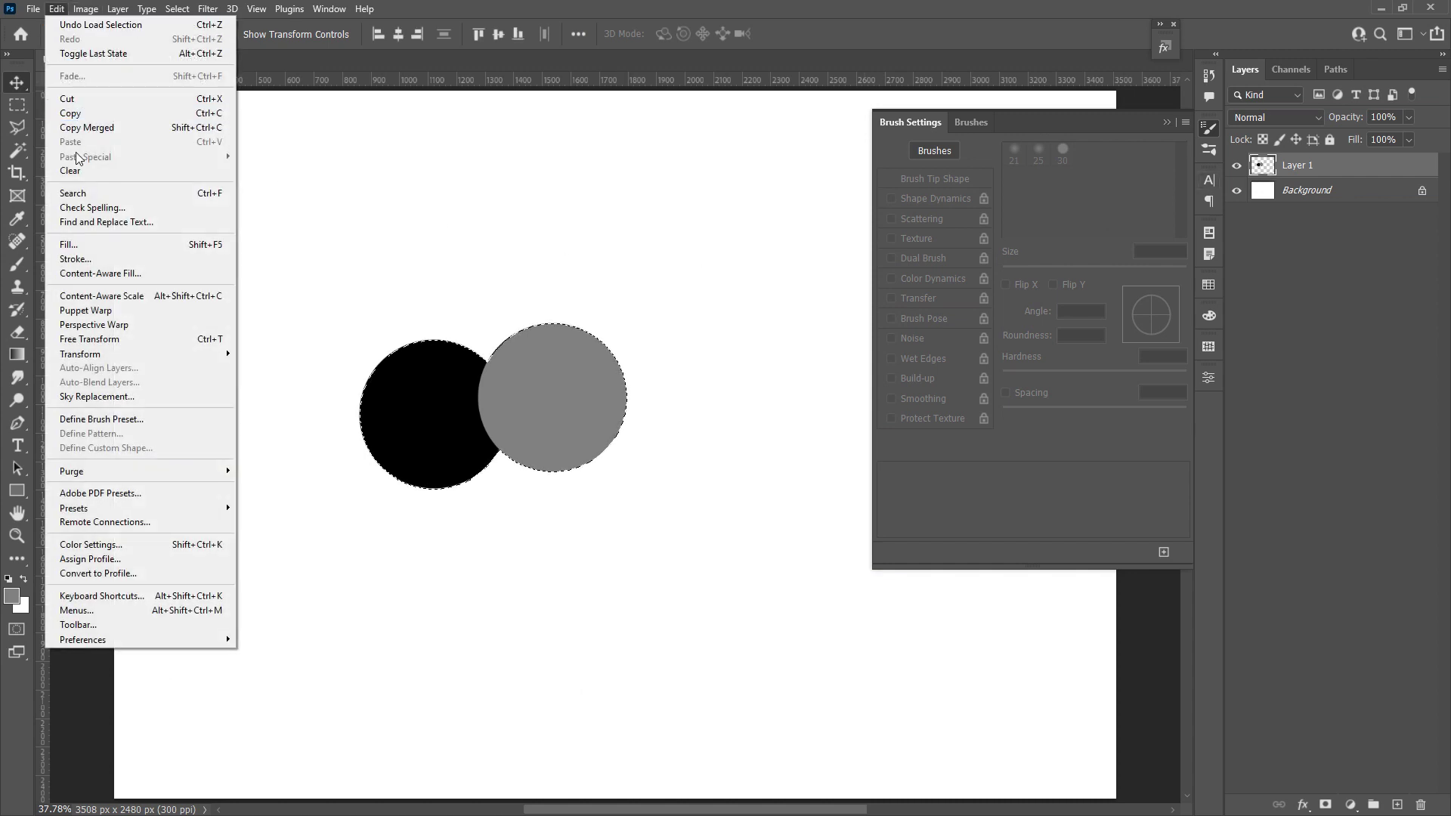
{"action": "left_click", "coordinate": [109, 420]}
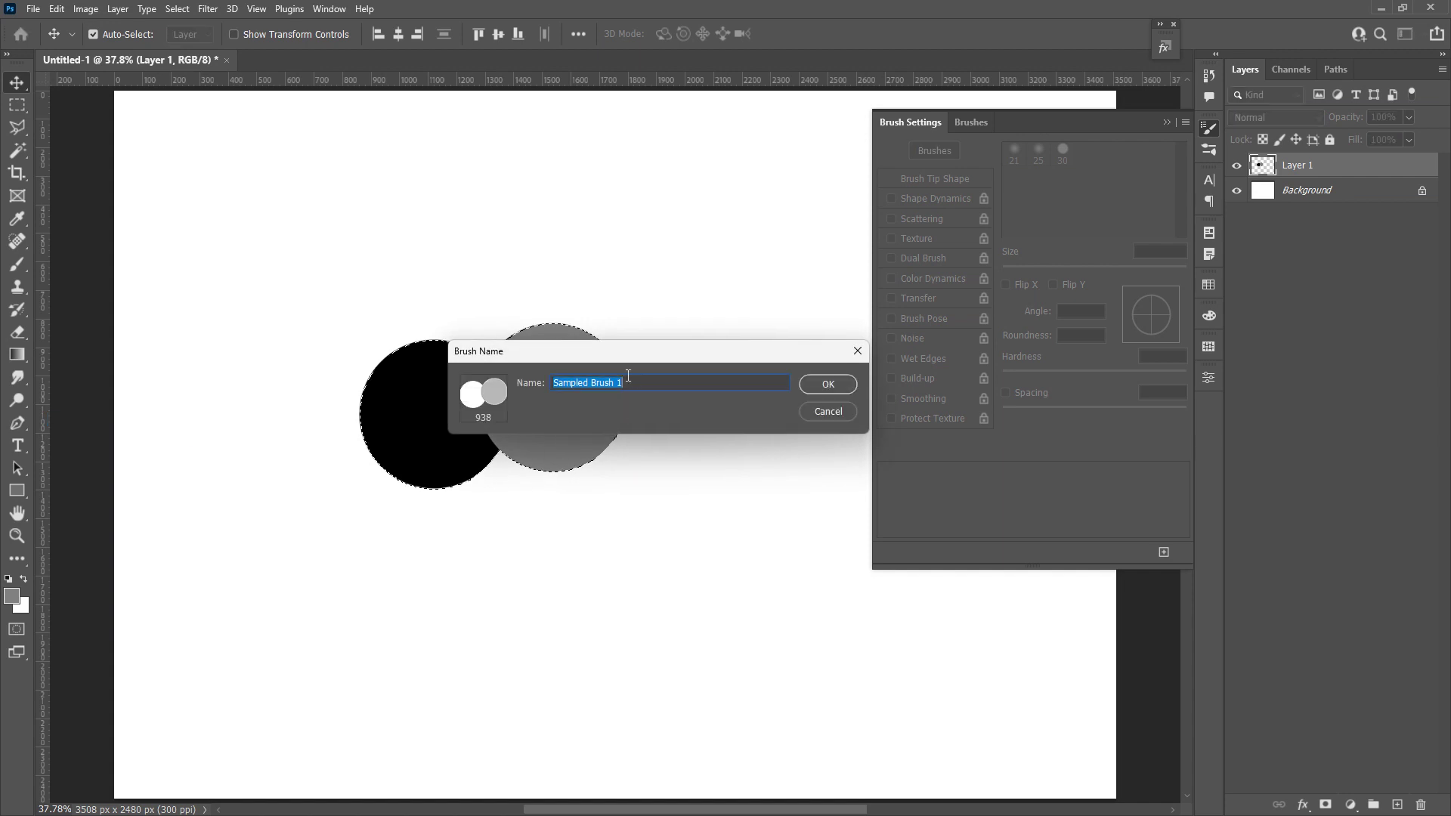
{"action": "left_click", "coordinate": [828, 384]}
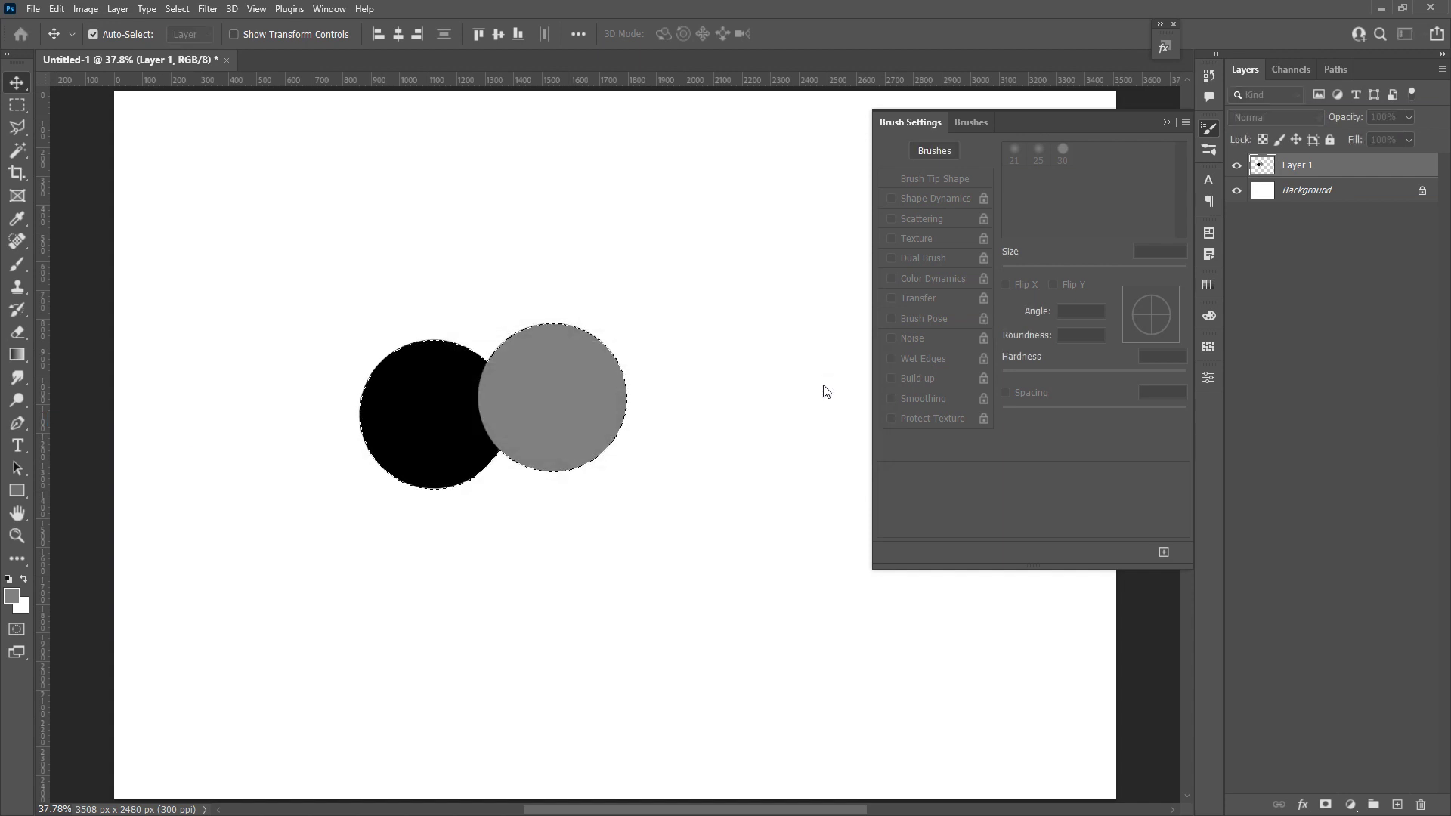
- Deselect the circles and add an empty Layer 2 above Layer 1
{"action": "key", "text": "b"}
{"action": "key", "text": "ctrl+d"}
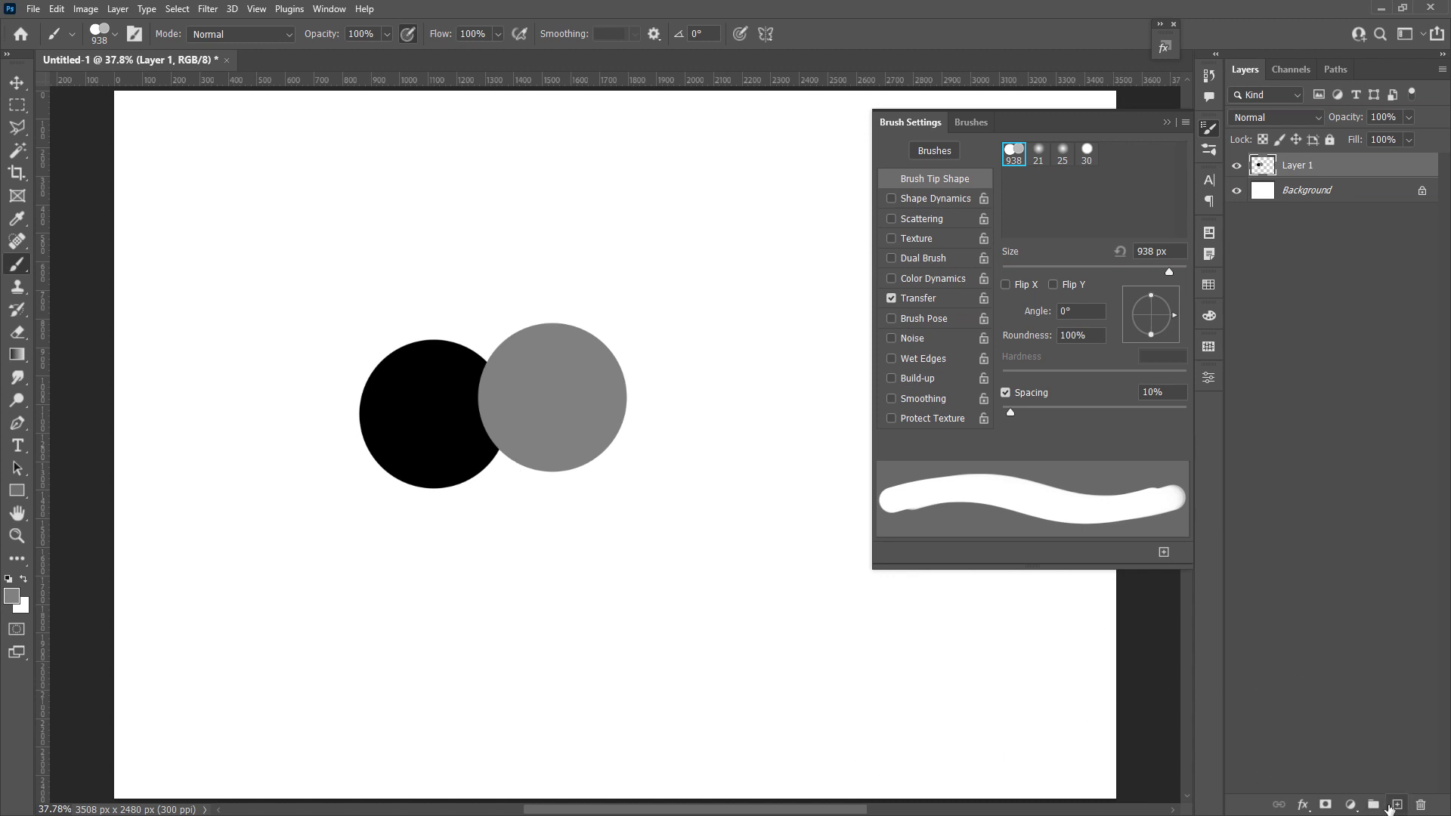
{"action": "left_click", "coordinate": [1390, 806]}
- Stamp the two-circle brush once on Layer 2 and drag the stamp over the original circles
{"action": "left_click", "coordinate": [10, 597]}
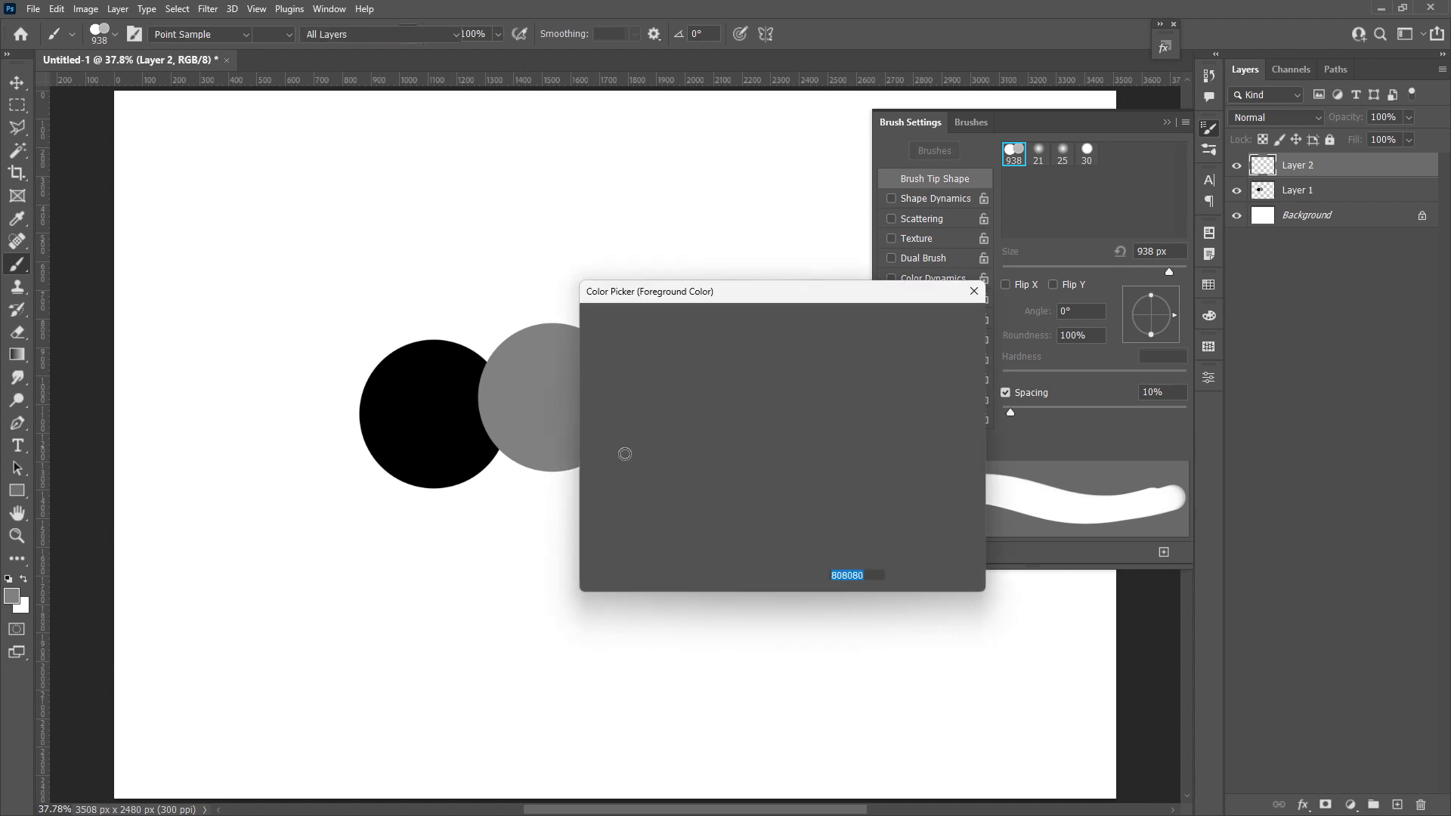
{"action": "left_click", "coordinate": [933, 320]}
{"action": "key", "text": "b"}
{"action": "left_click", "coordinate": [444, 566]}
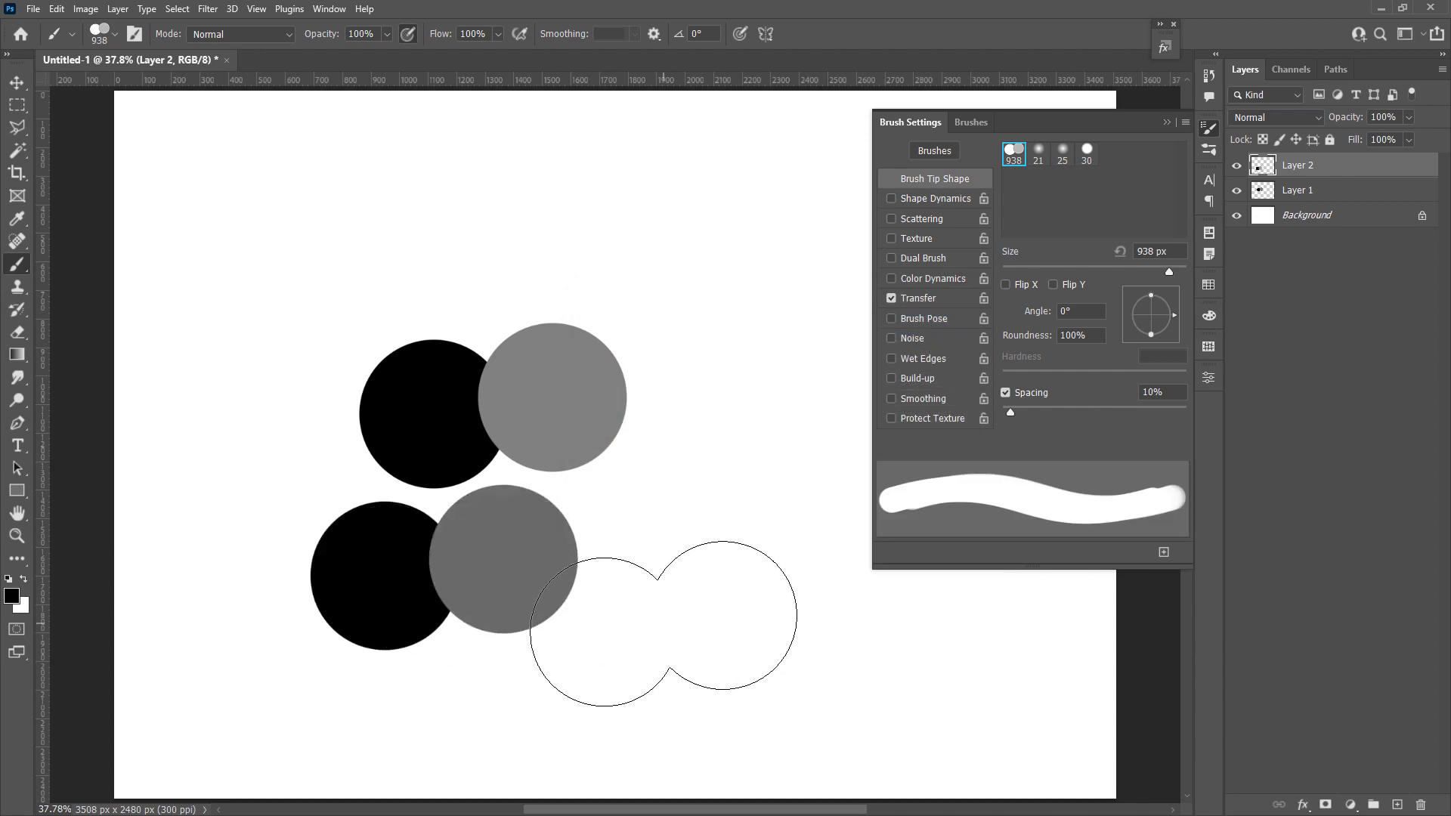
{"action": "key", "text": "v"}
{"action": "mouse_move", "coordinate": [501, 595]}
{"action": "left_mouse_down"}
{"action": "mouse_move", "coordinate": [441, 529]}
{"action": "mouse_move", "coordinate": [442, 509]}
{"action": "mouse_move", "coordinate": [560, 338]}
{"action": "left_mouse_up"}
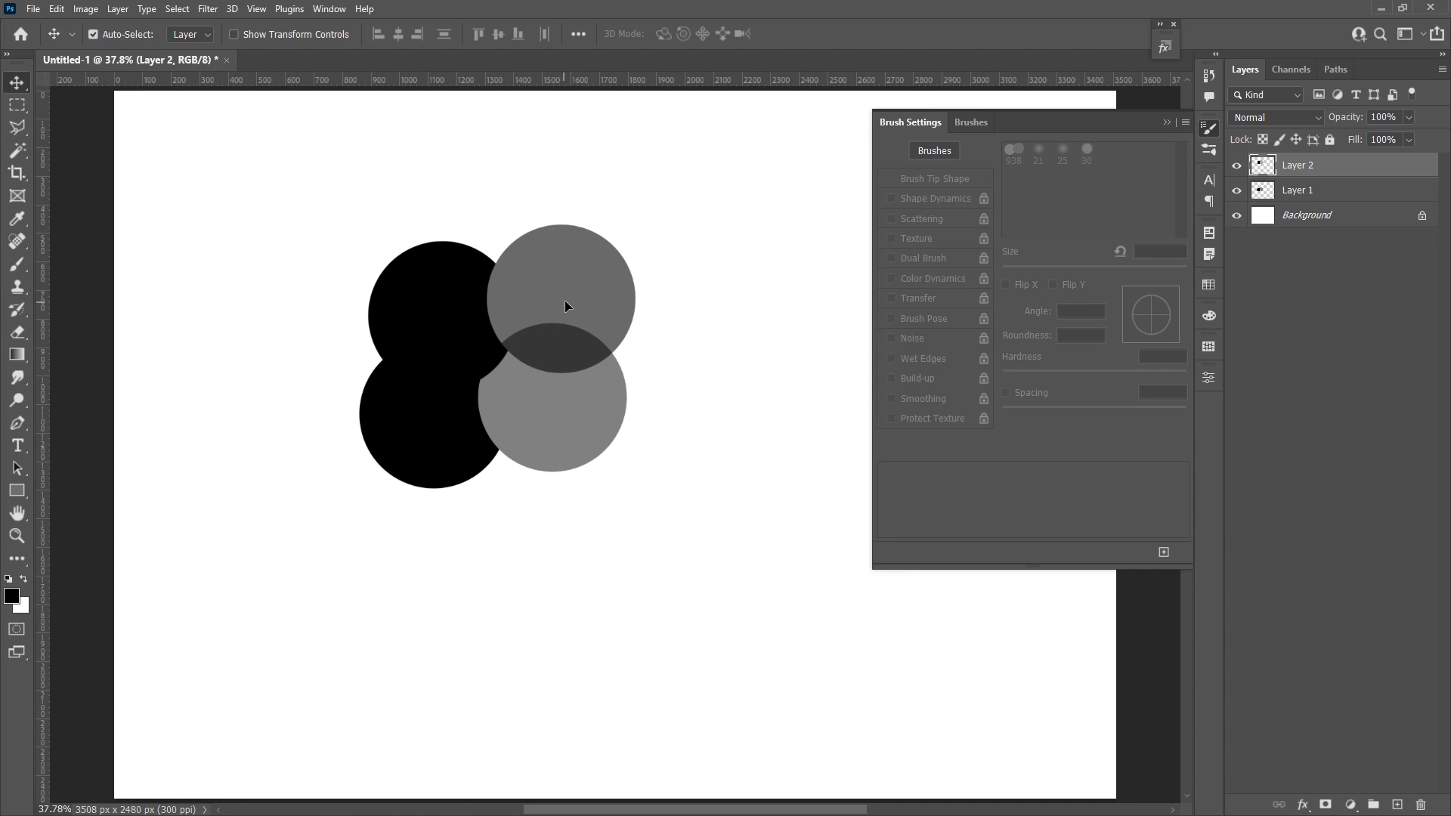
{"action": "mouse_move", "coordinate": [565, 301]}
{"action": "left_mouse_down"}
{"action": "mouse_move", "coordinate": [628, 332]}
{"action": "mouse_move", "coordinate": [601, 436]}
{"action": "mouse_move", "coordinate": [548, 506]}
{"action": "mouse_move", "coordinate": [500, 521]}
{"action": "left_mouse_up"}
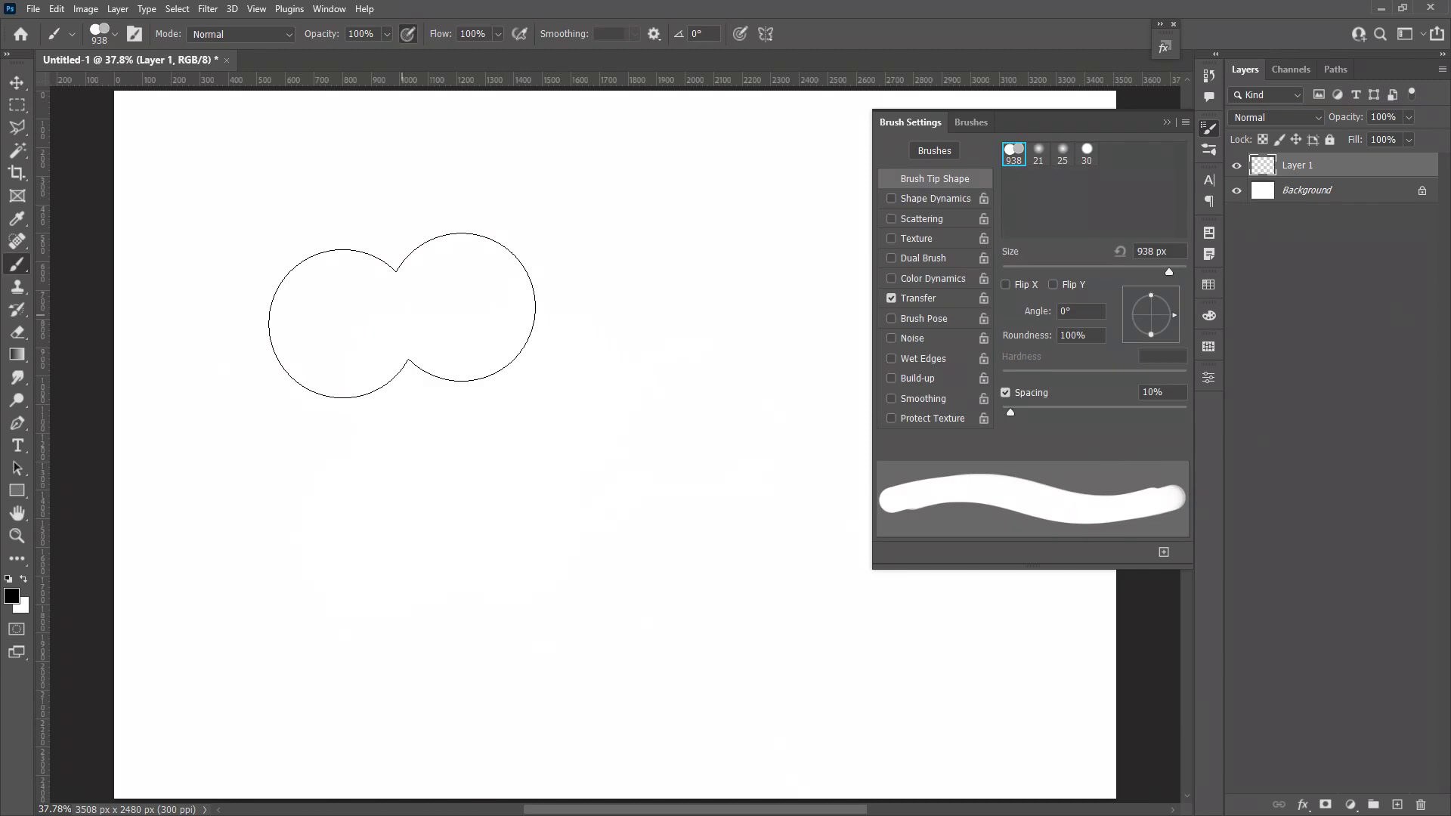
- From the brush preset picker, start exporting the two-circle brush, then cancel the save dialog
{"action": "right_click", "coordinate": [402, 316]}
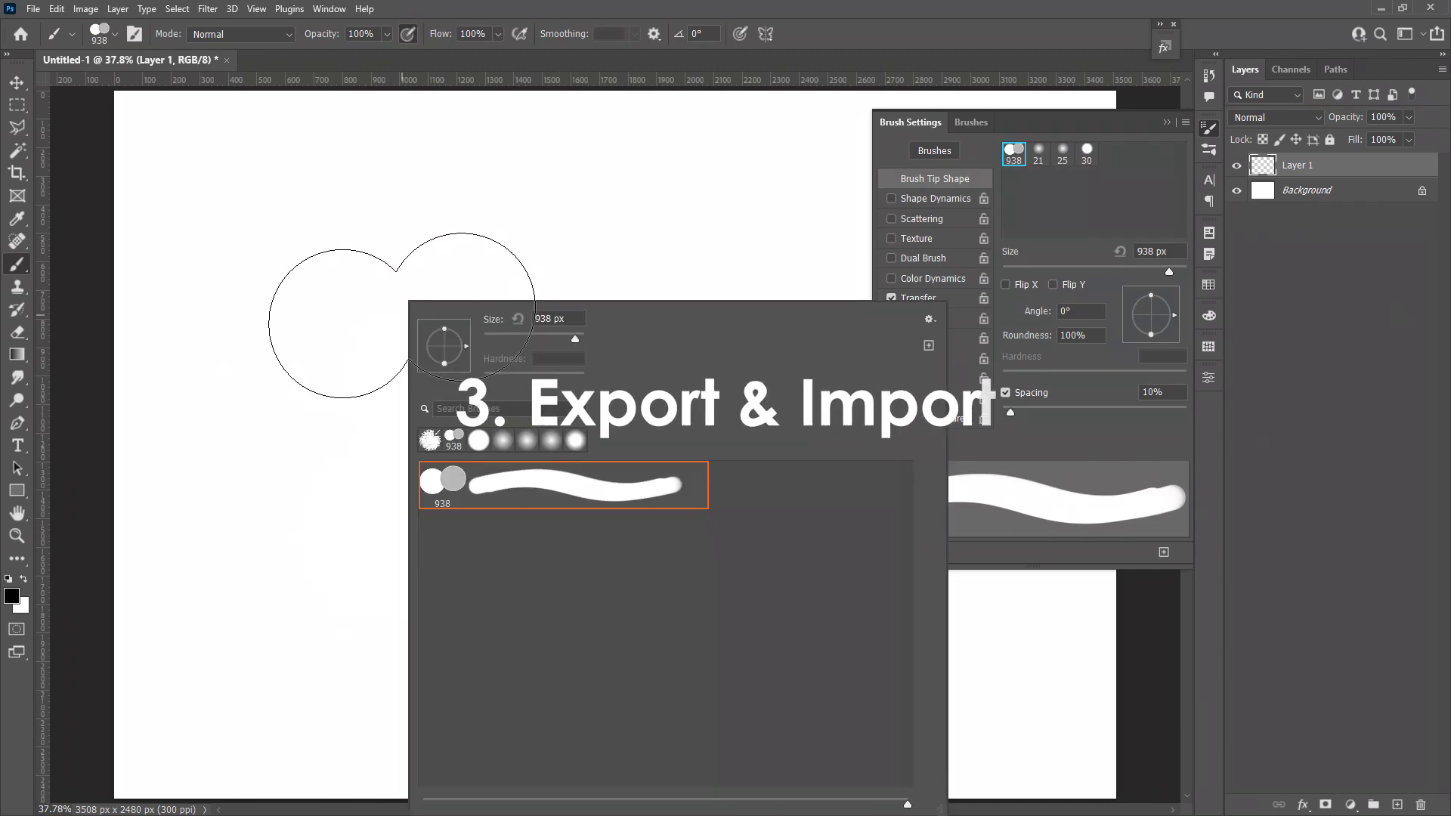
{"action": "right_click", "coordinate": [593, 485]}
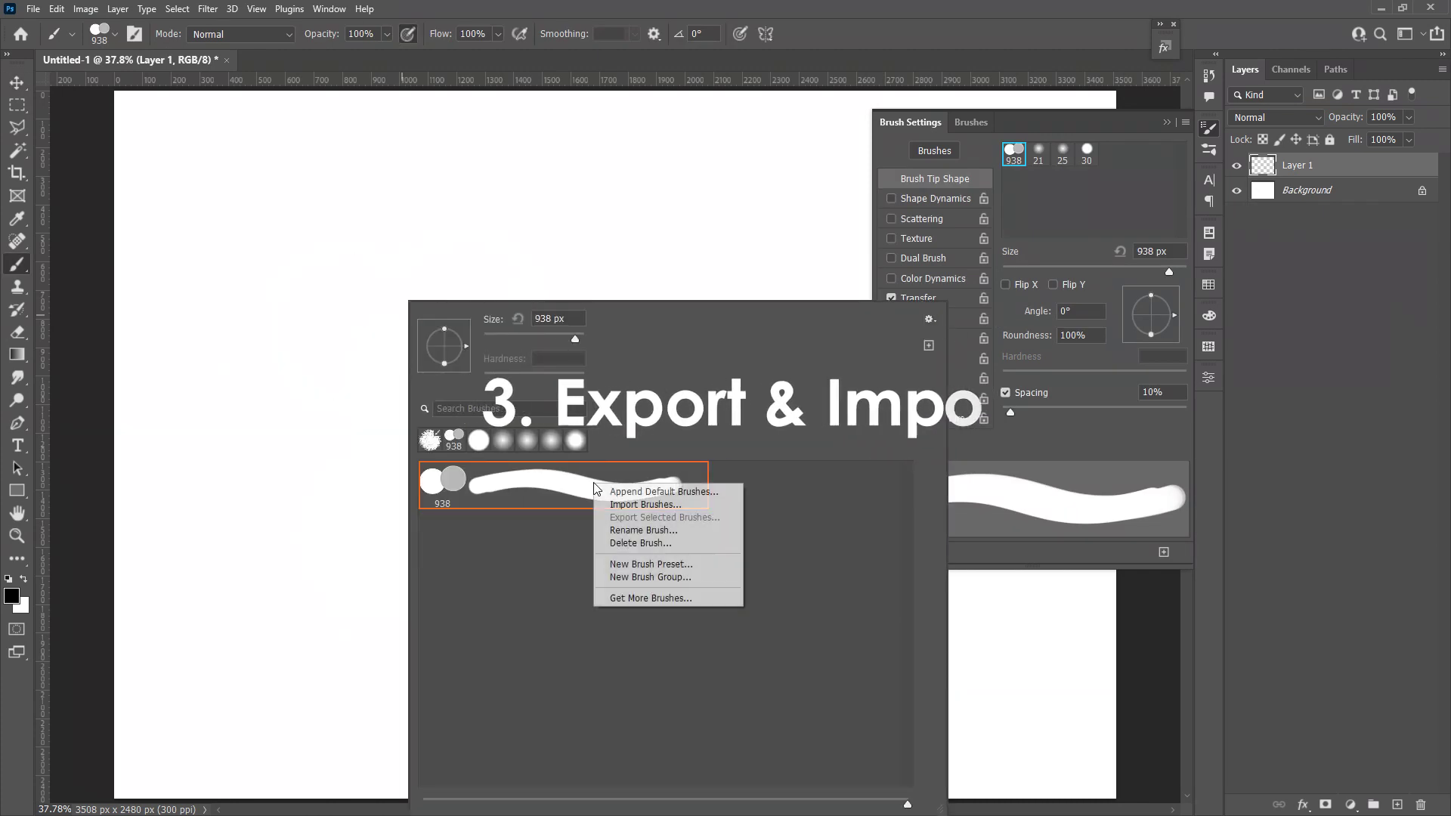
{"action": "left_click", "coordinate": [928, 328]}
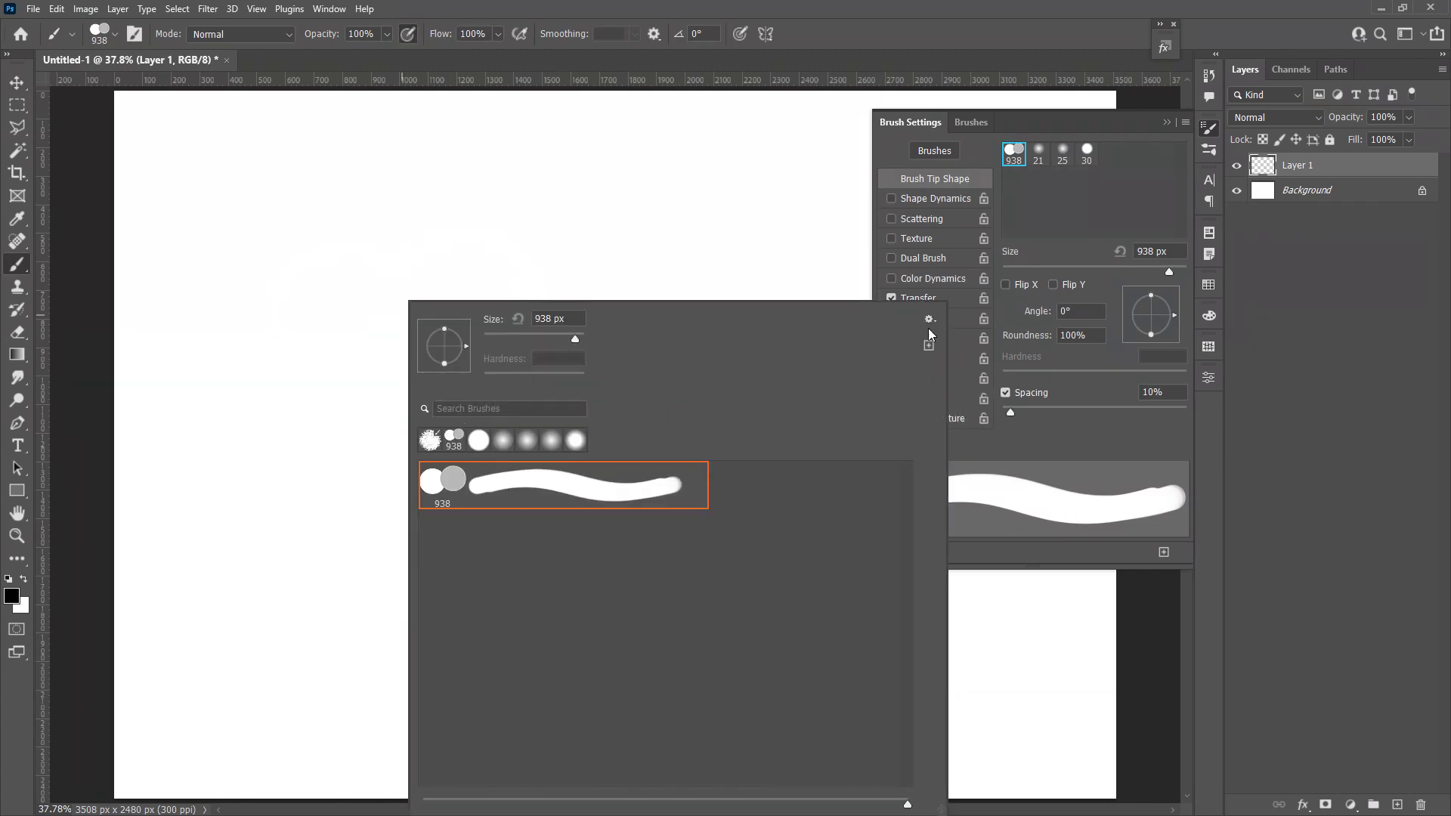
{"action": "left_click", "coordinate": [931, 319]}
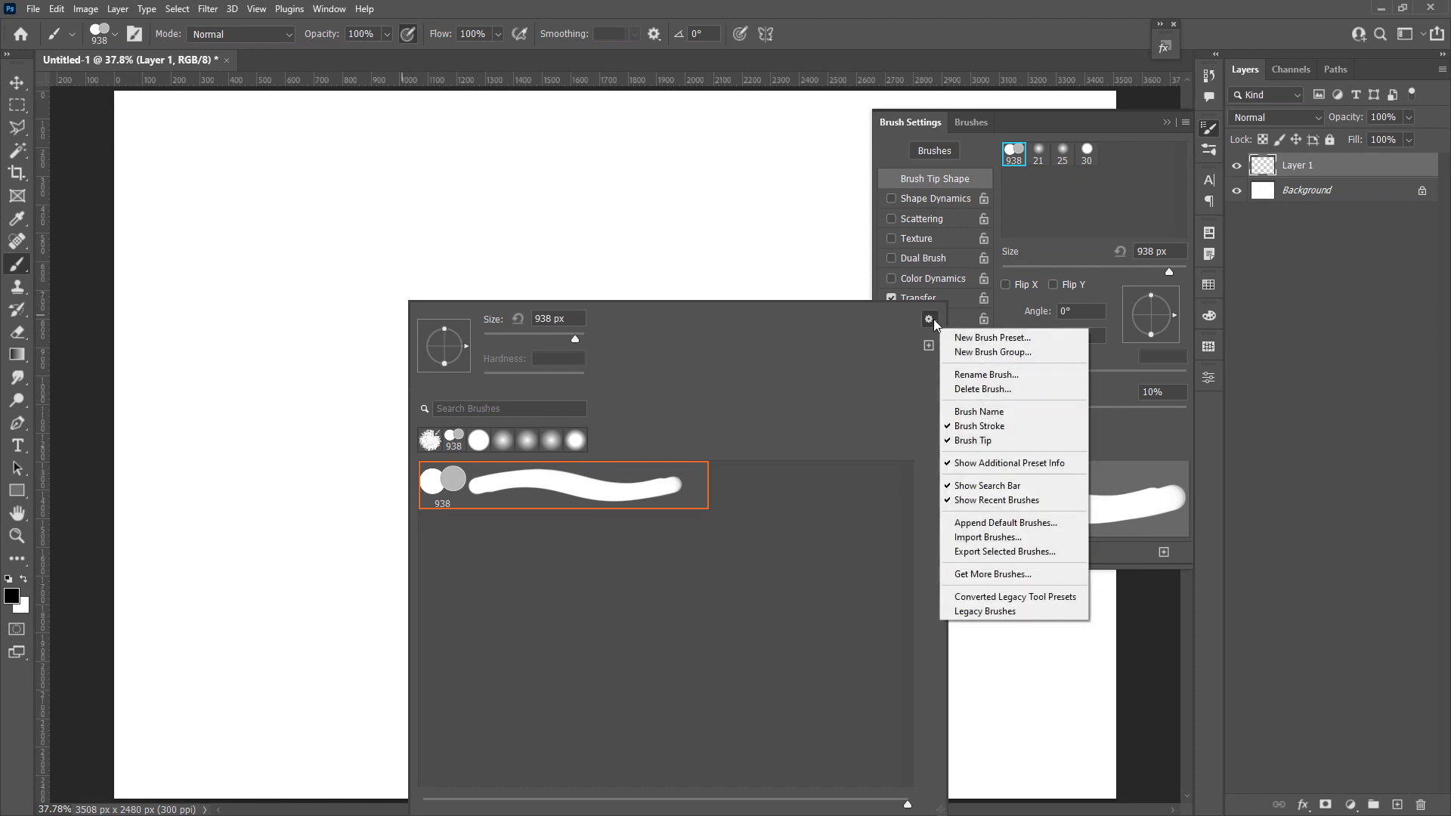
{"action": "left_click", "coordinate": [1004, 552]}
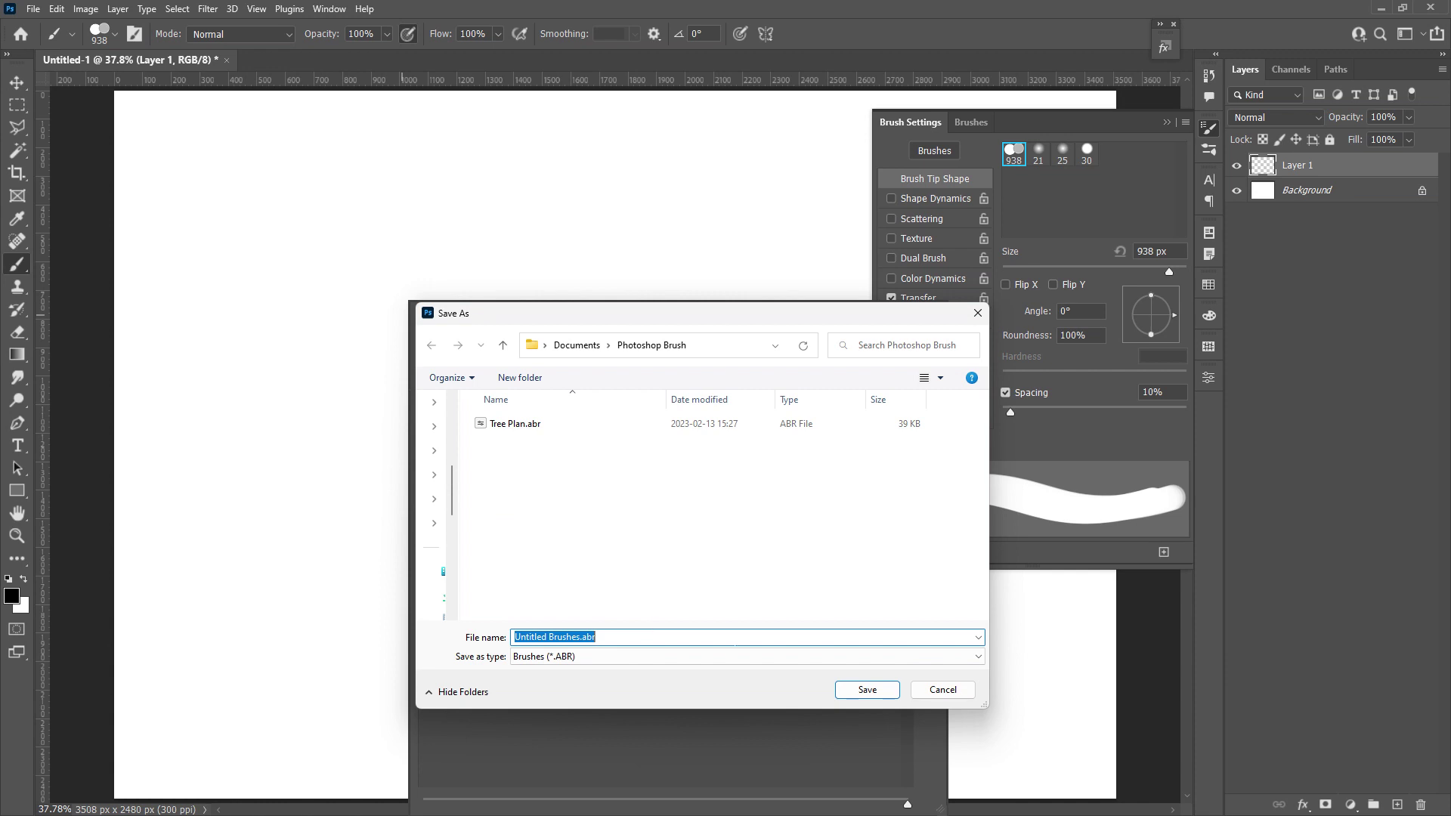
{"action": "left_click", "coordinate": [942, 690]}
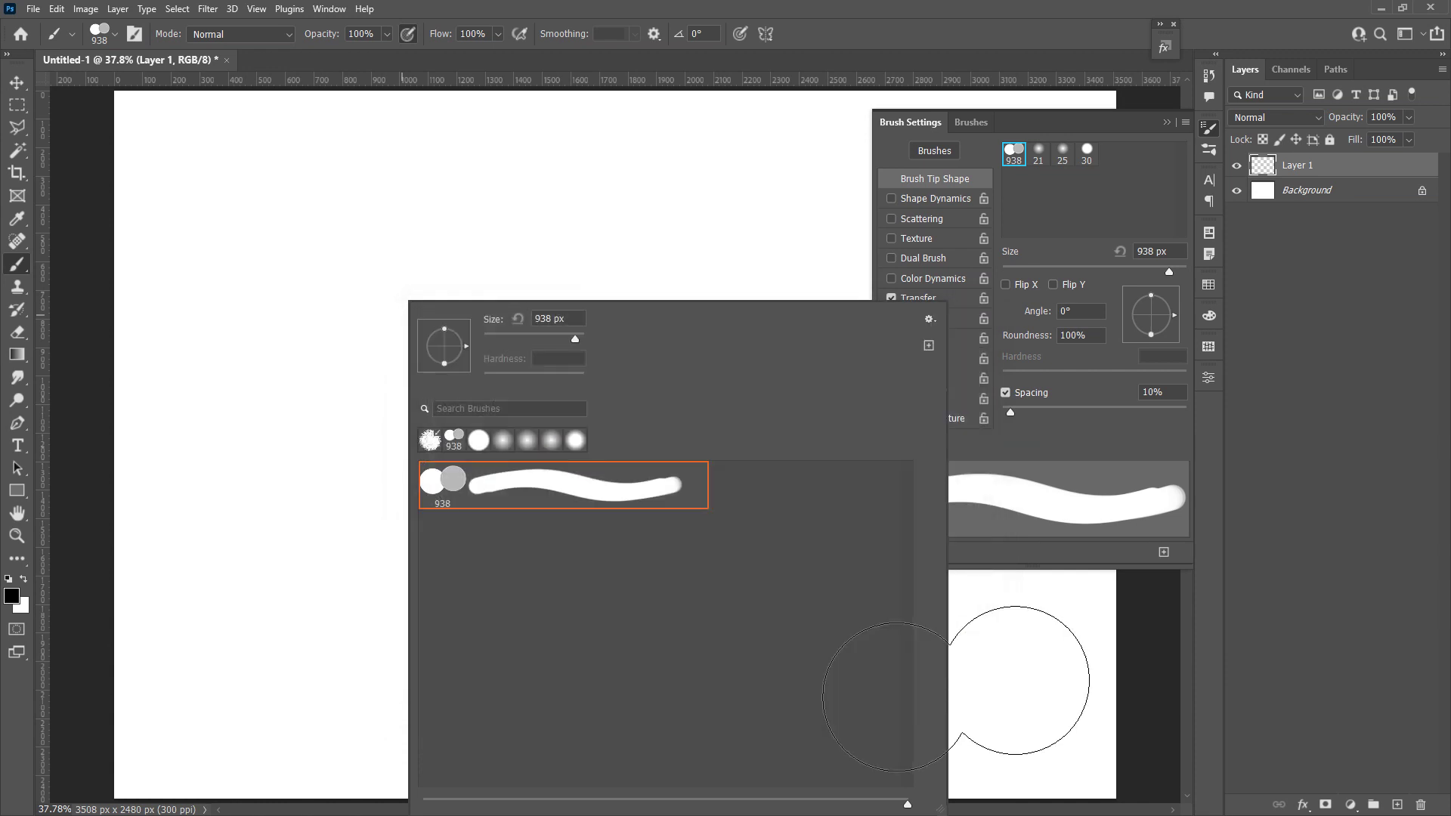
{"action": "left_click", "coordinate": [930, 318]}
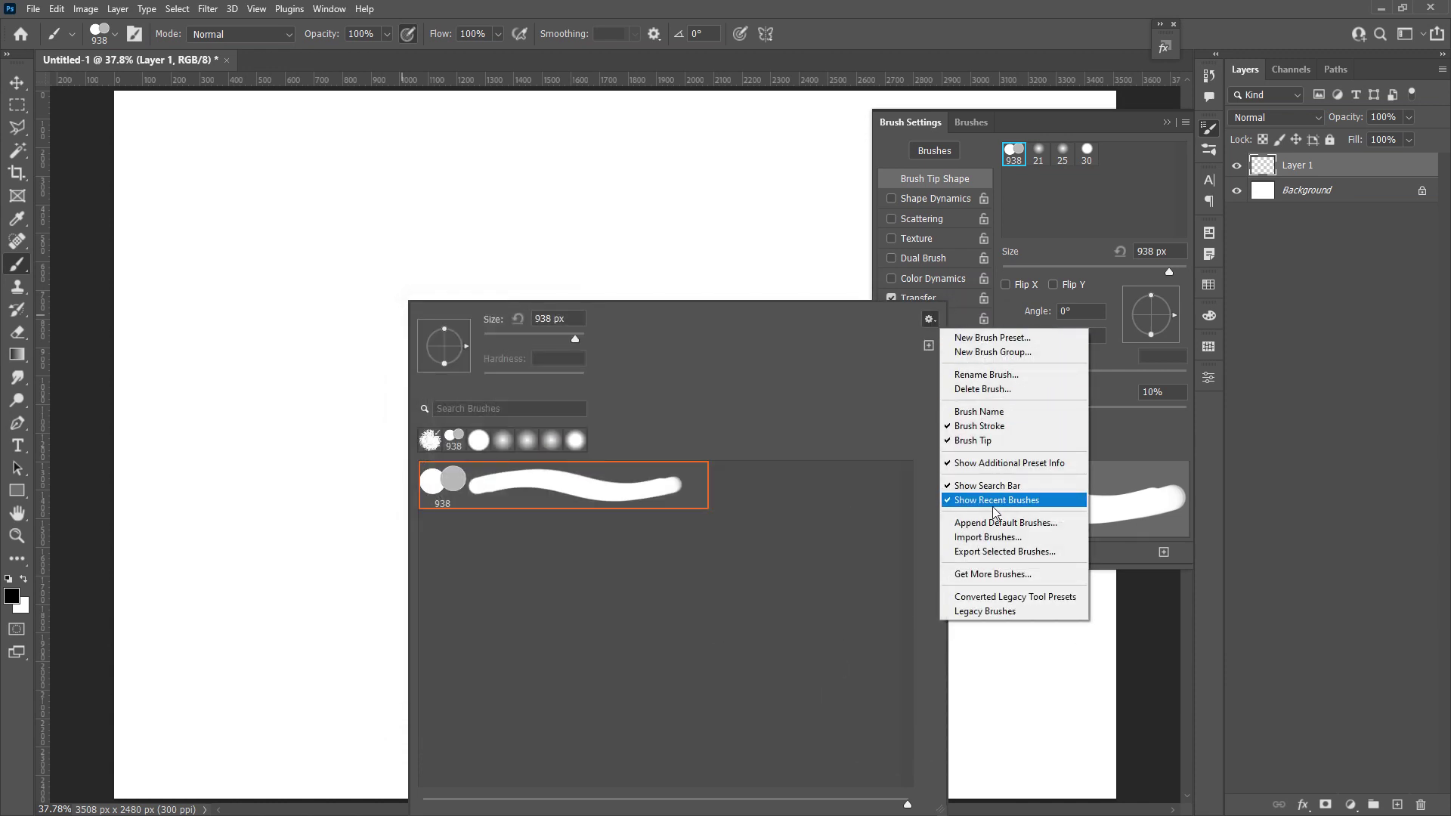
- Import Tree Plan.abr and select its tree-canopy brush preset
{"action": "left_click", "coordinate": [996, 538]}
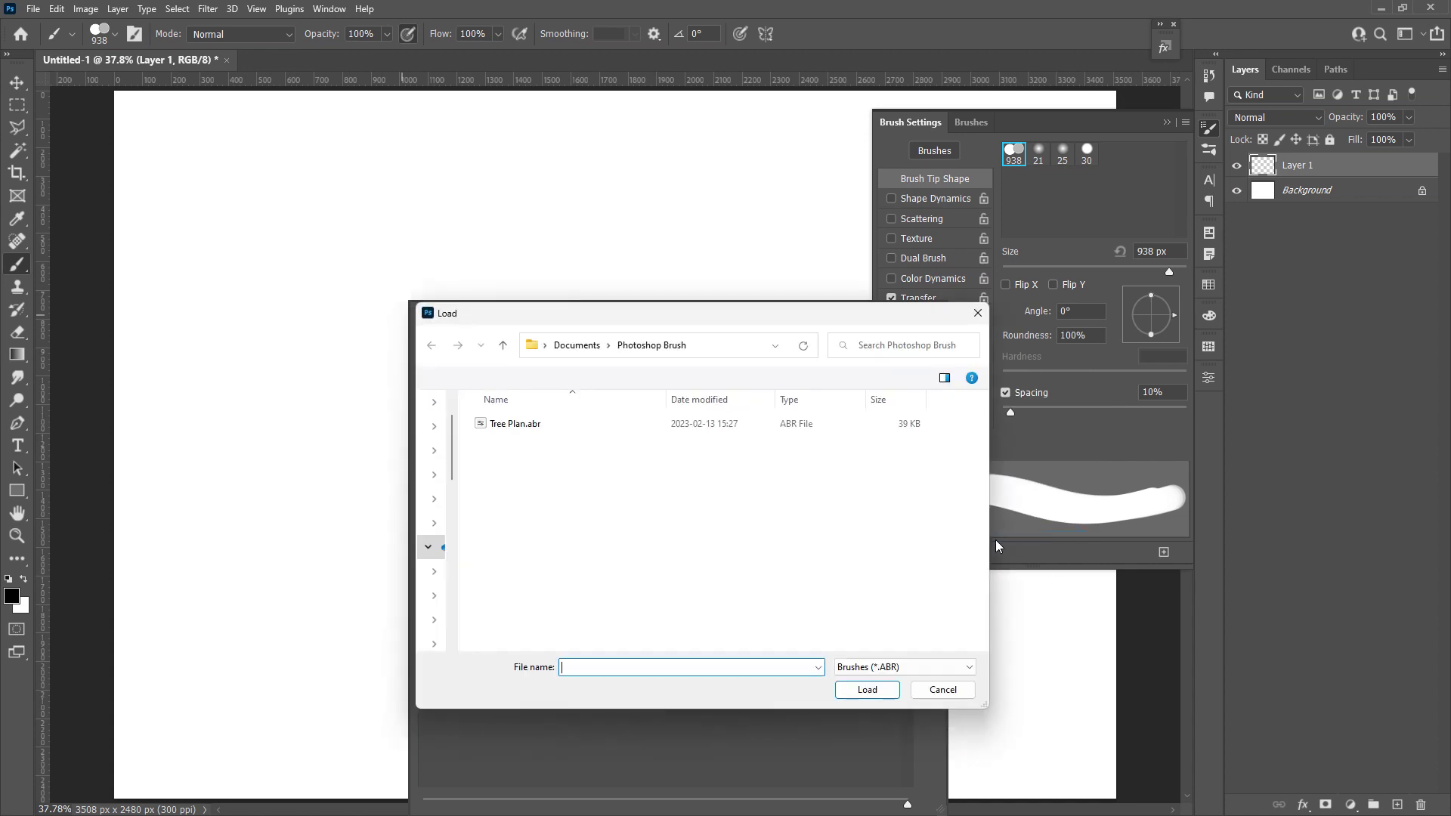
{"action": "left_click", "coordinate": [502, 425]}
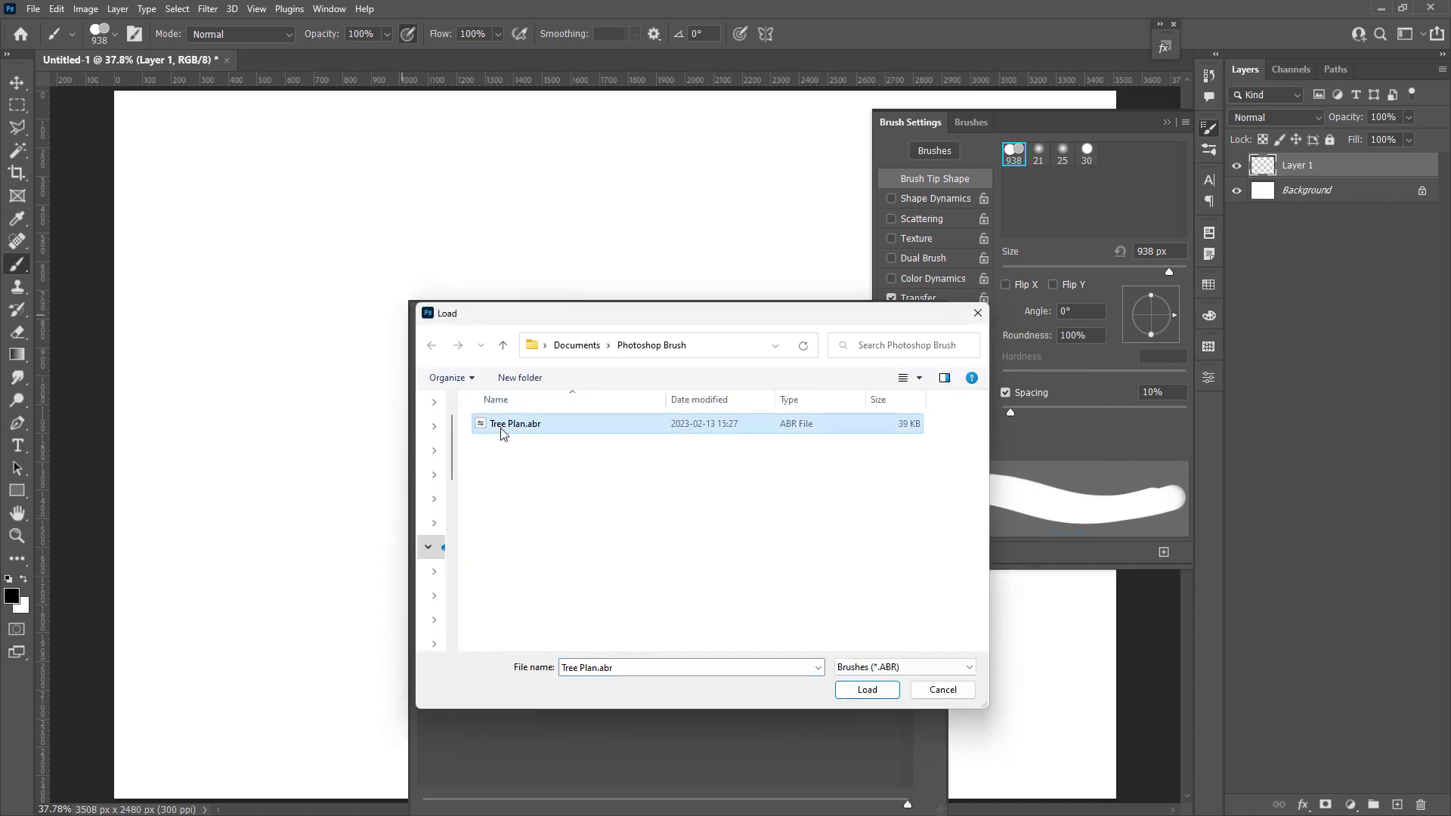
{"action": "left_click", "coordinate": [867, 690]}
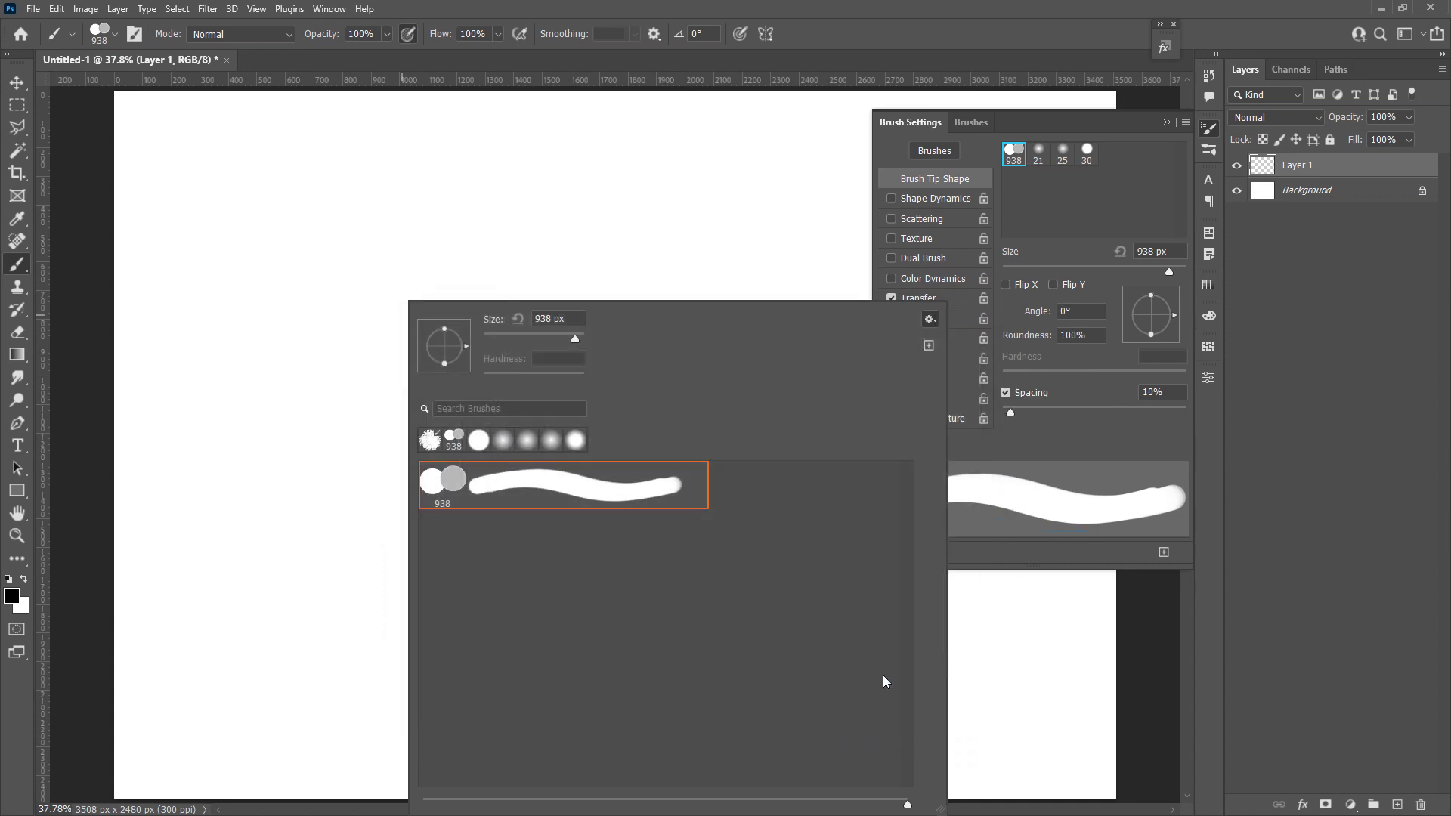
{"action": "left_click", "coordinate": [555, 520]}
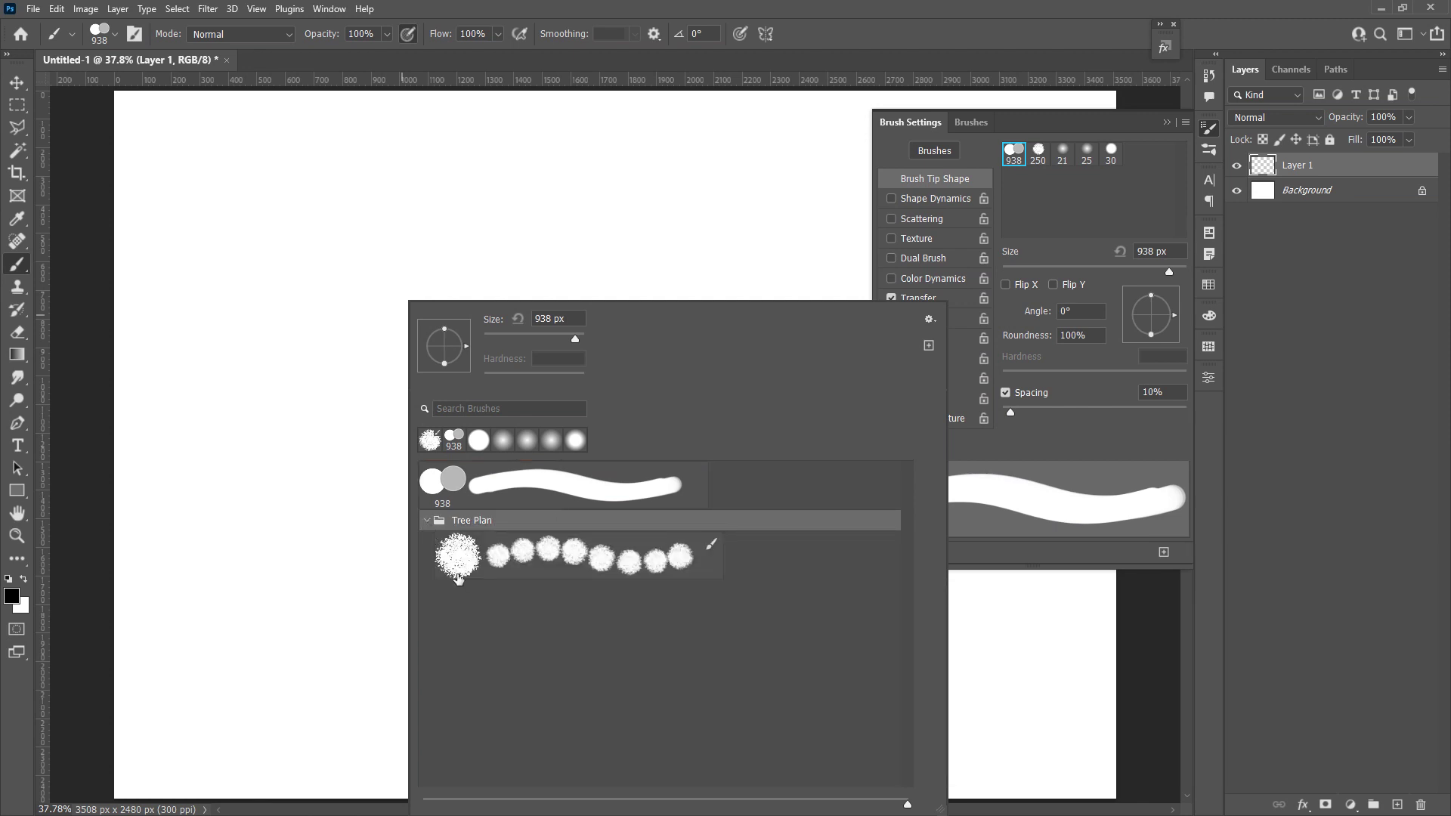
{"action": "left_click", "coordinate": [501, 570]}
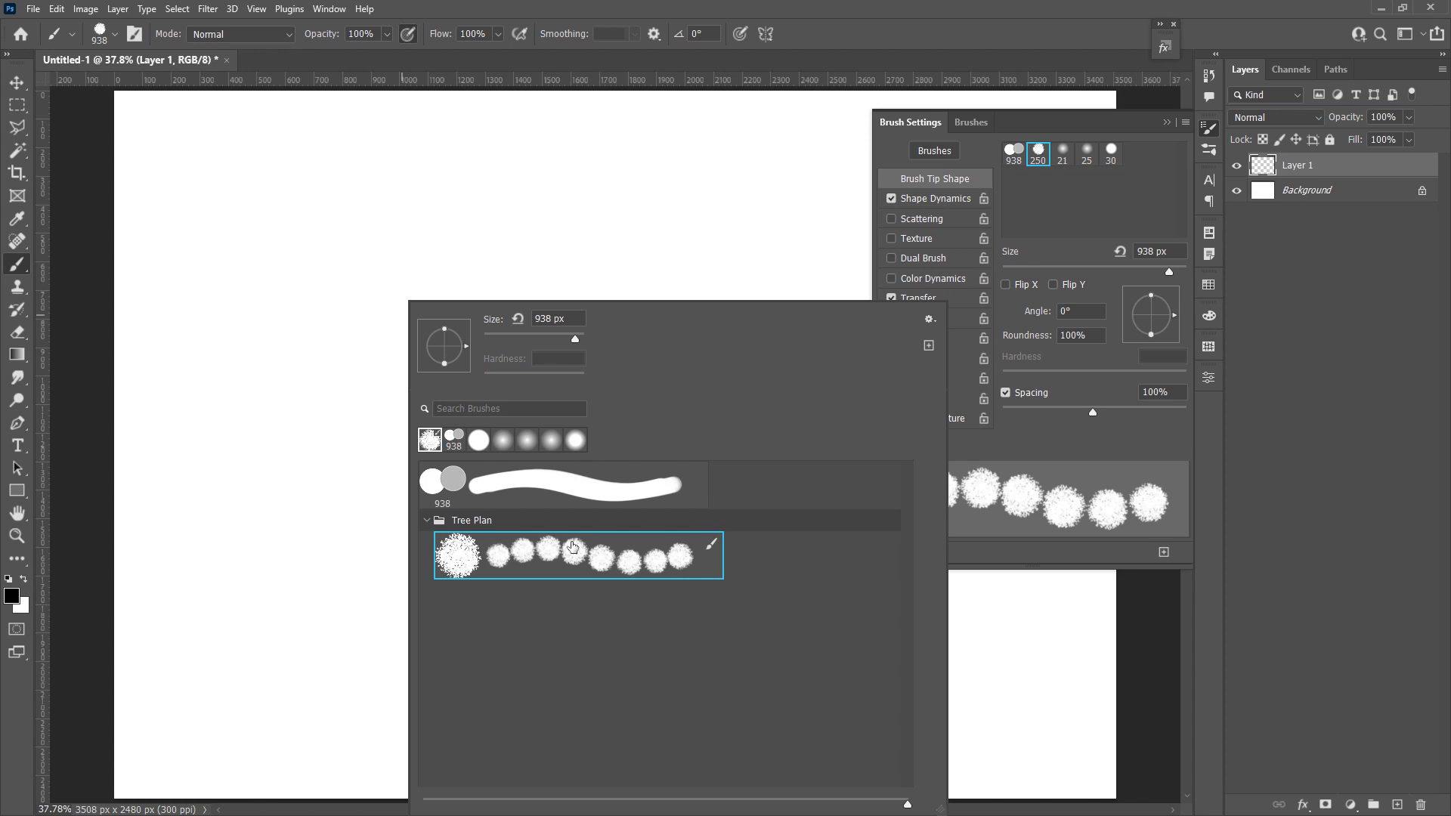
- Adjust the preset thumbnail size and close the brush preset picker
{"action": "left_click", "coordinate": [935, 322]}
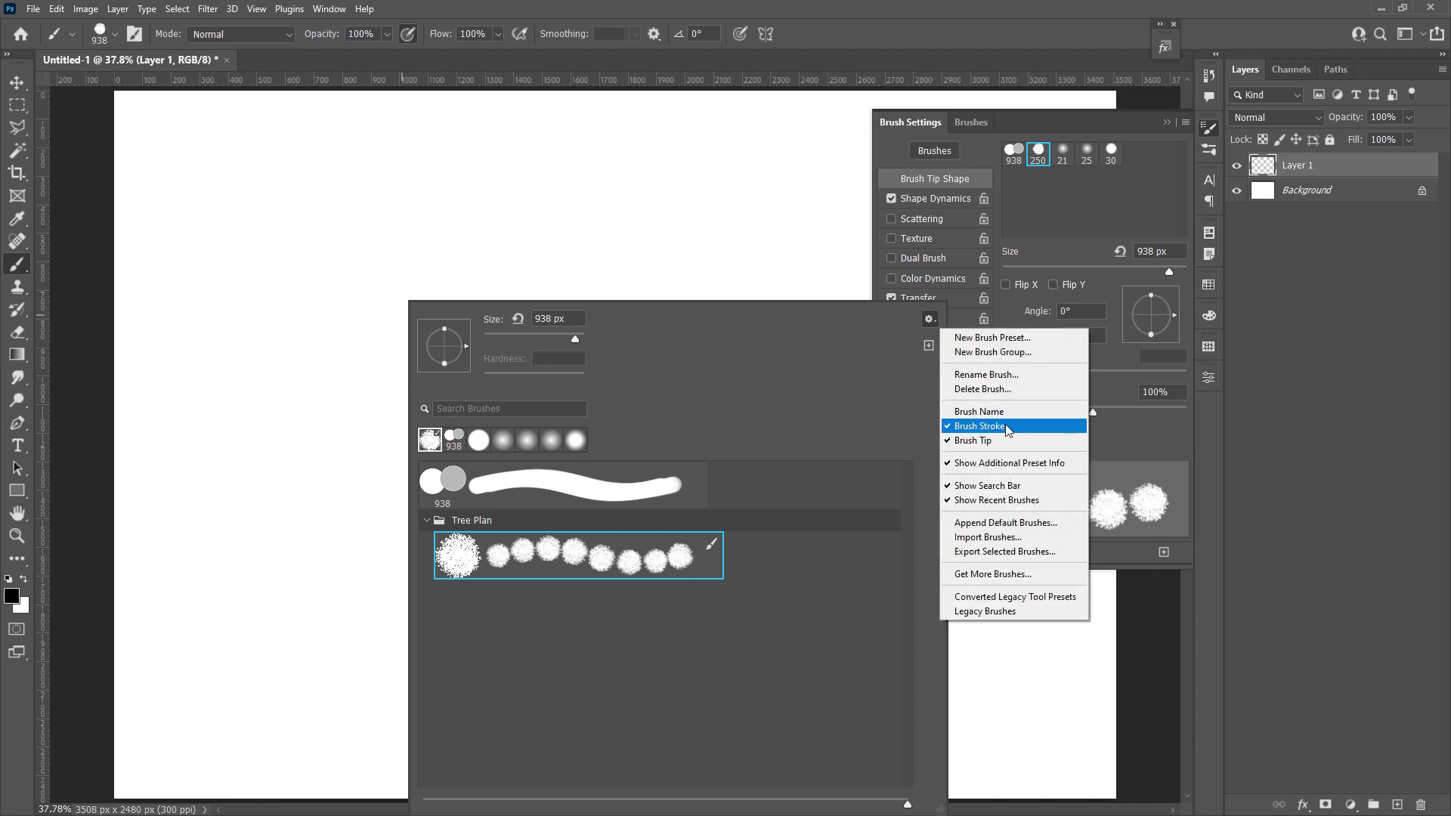
{"action": "left_click", "coordinate": [760, 647]}
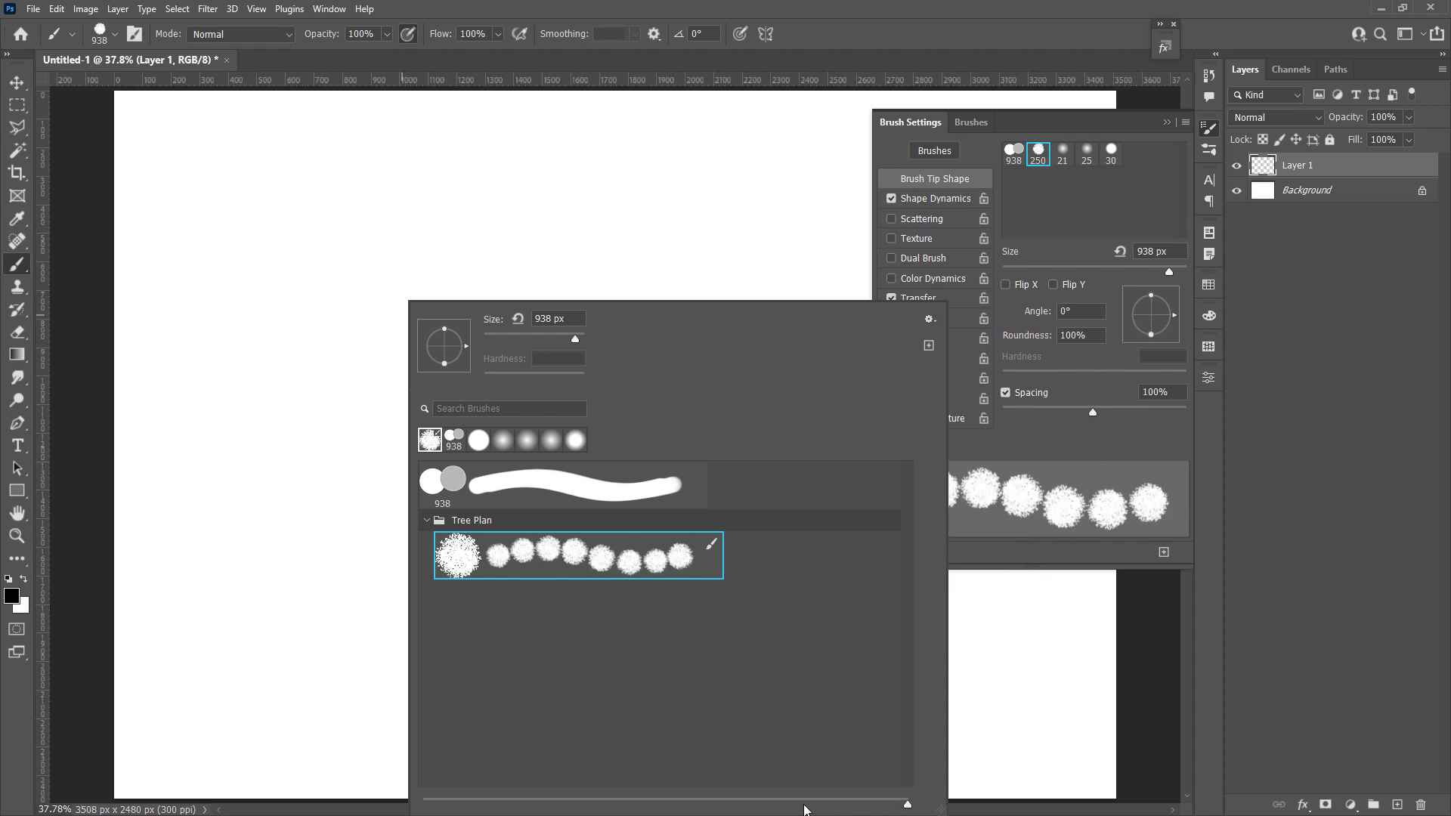
{"action": "left_click", "coordinate": [453, 803]}
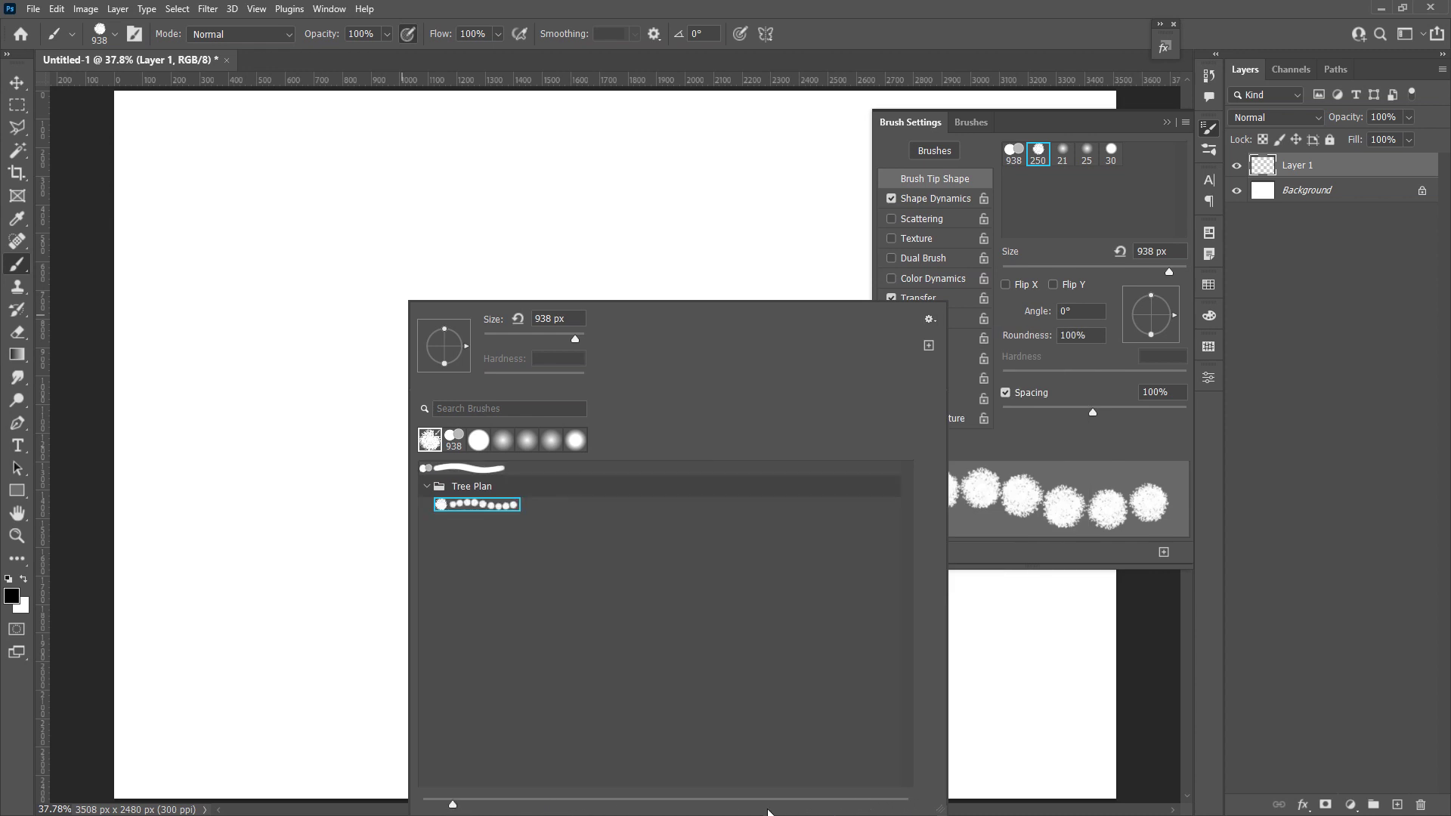
{"action": "left_click_drag", "start_coordinate": [820, 804], "coordinate": [908, 803]}
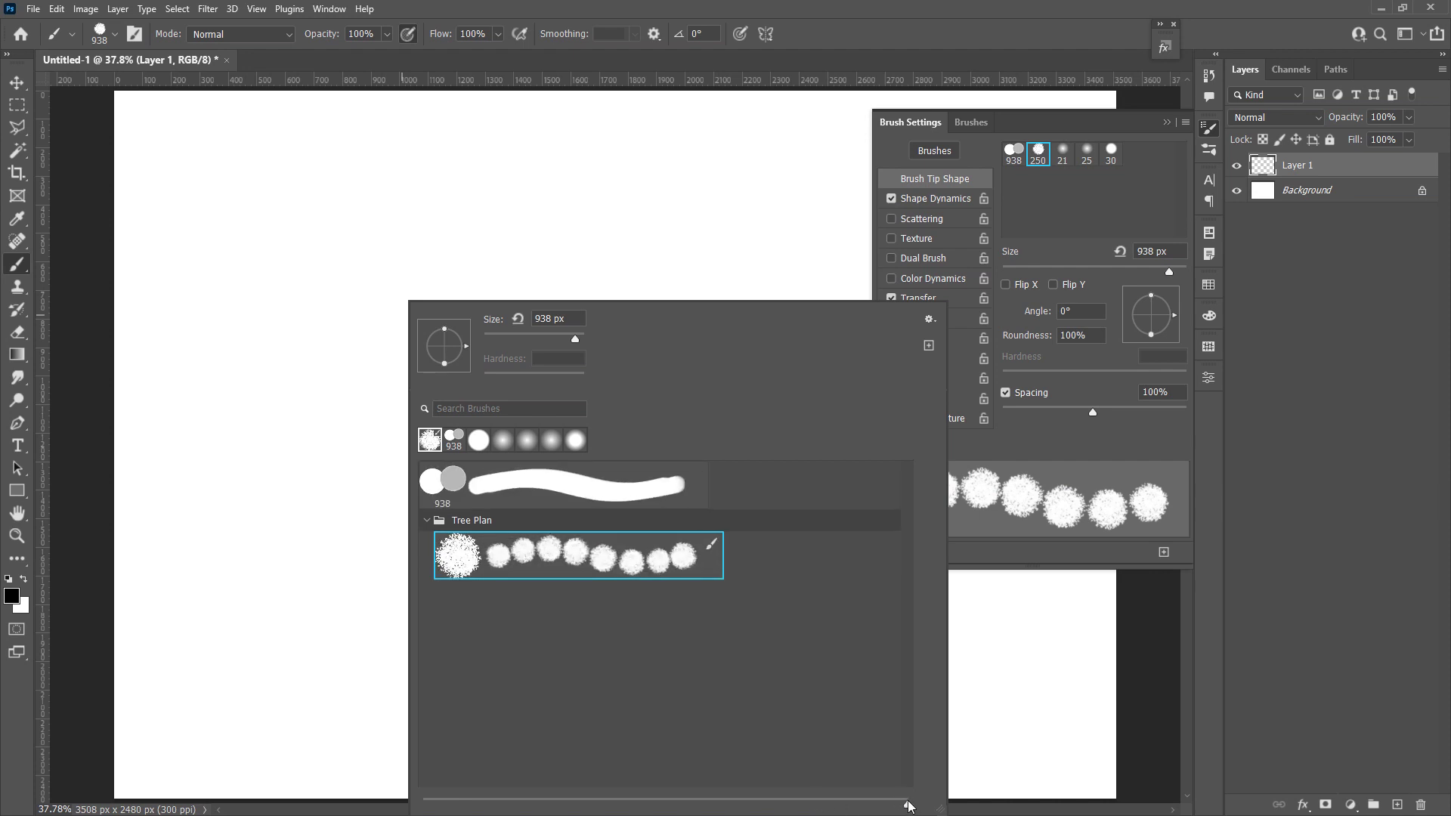
{"action": "key", "text": "Return"}
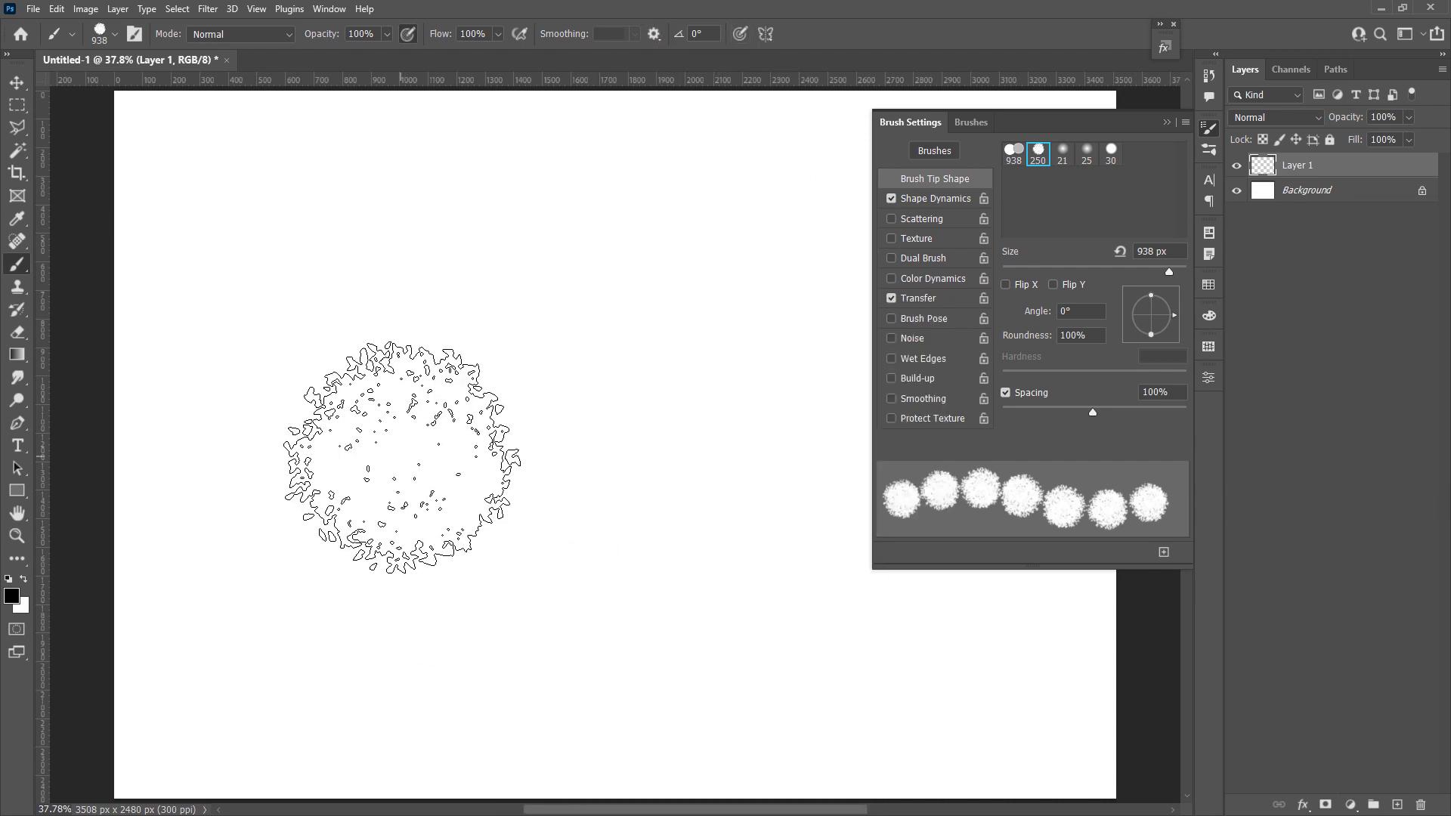
- Shrink the tree brush from 938 px to about 499 px with an Alt+right-drag on the canvas
{"action": "right_click", "coordinate": [403, 442], "text": "alt"}
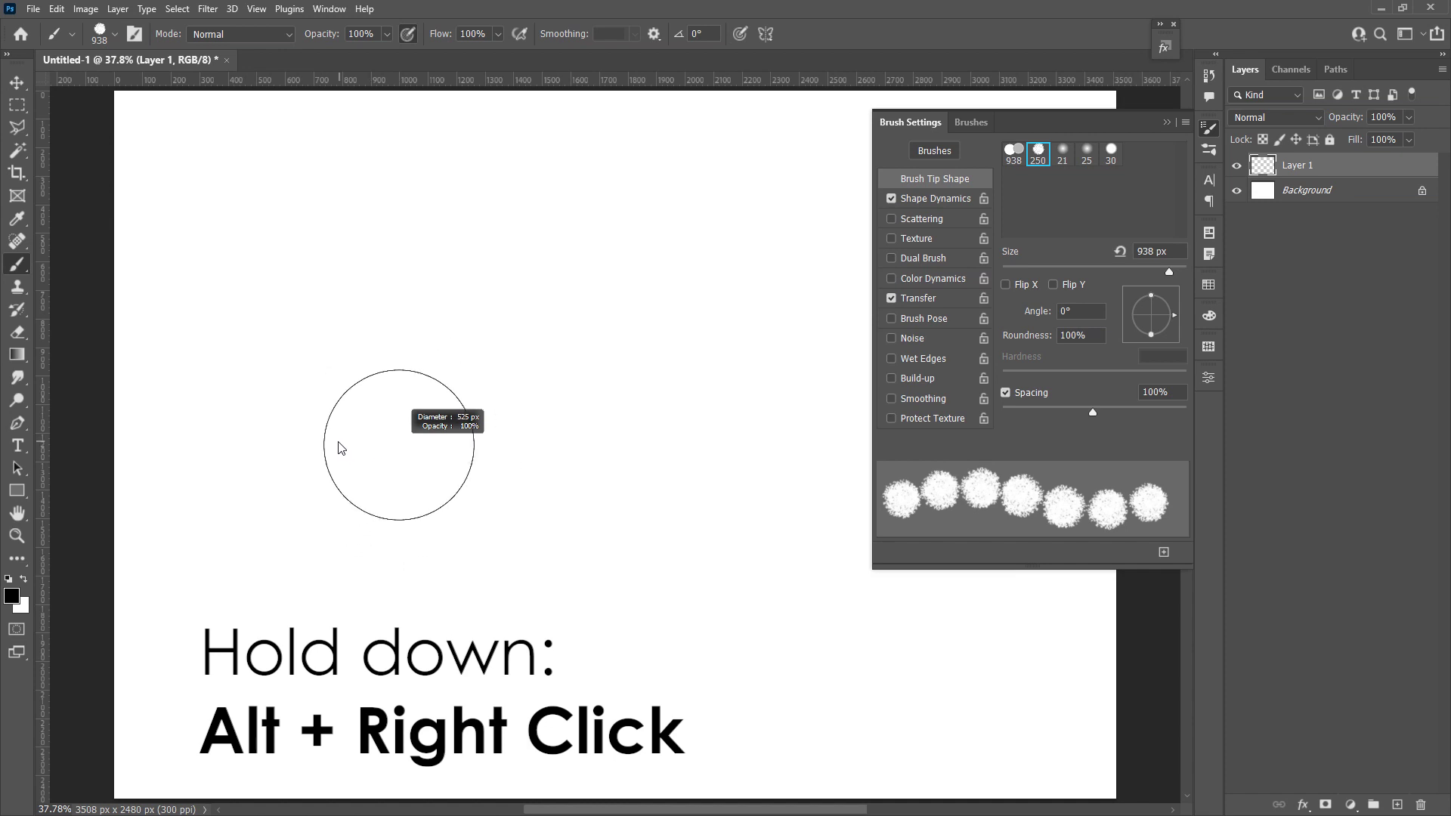
{"action": "right_click", "coordinate": [440, 482], "text": "alt"}
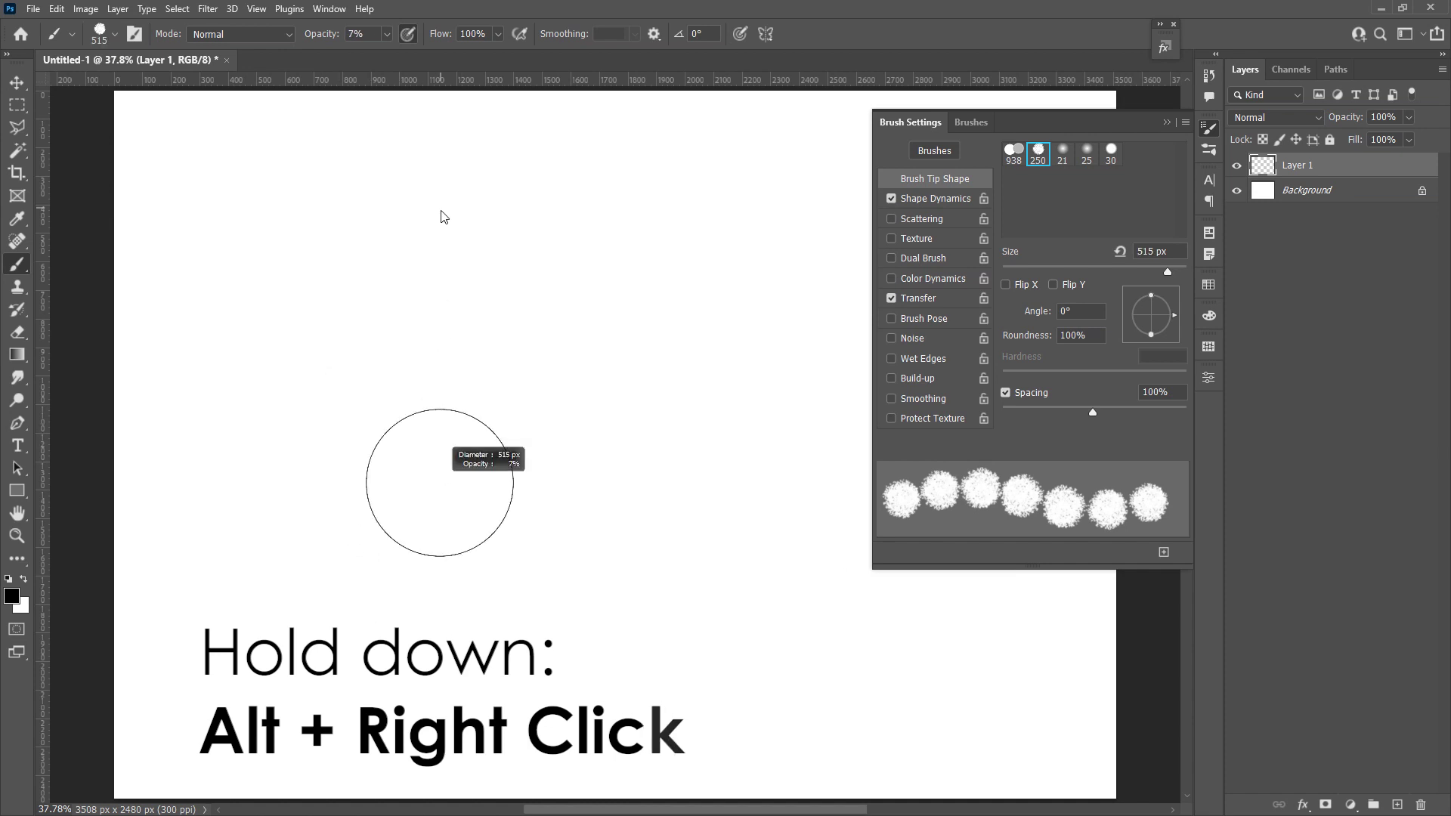
{"action": "left_click_drag", "start_coordinate": [451, 572], "coordinate": [443, 626]}
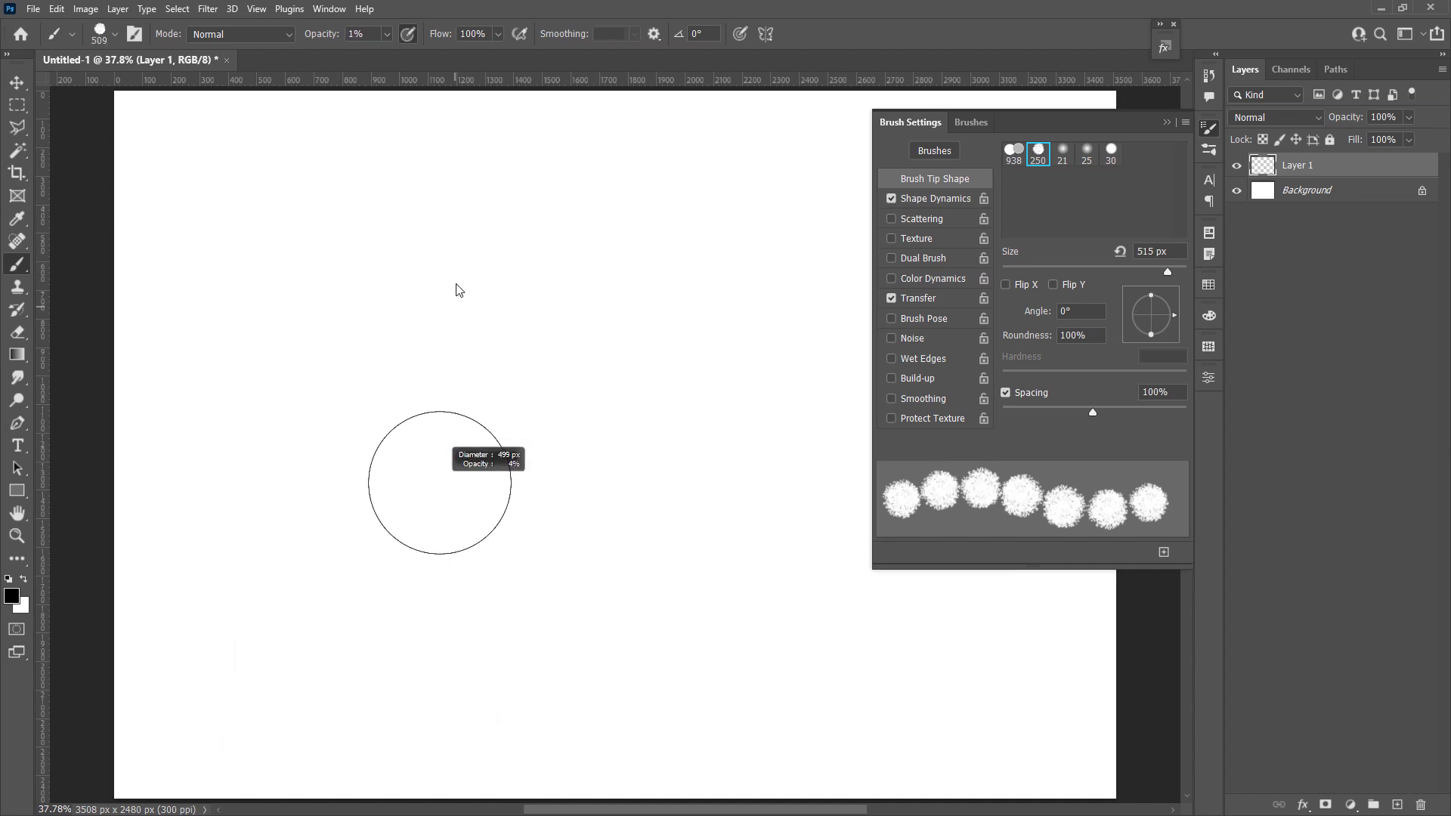
{"action": "left_click_drag", "start_coordinate": [440, 482], "coordinate": [440, 482]}
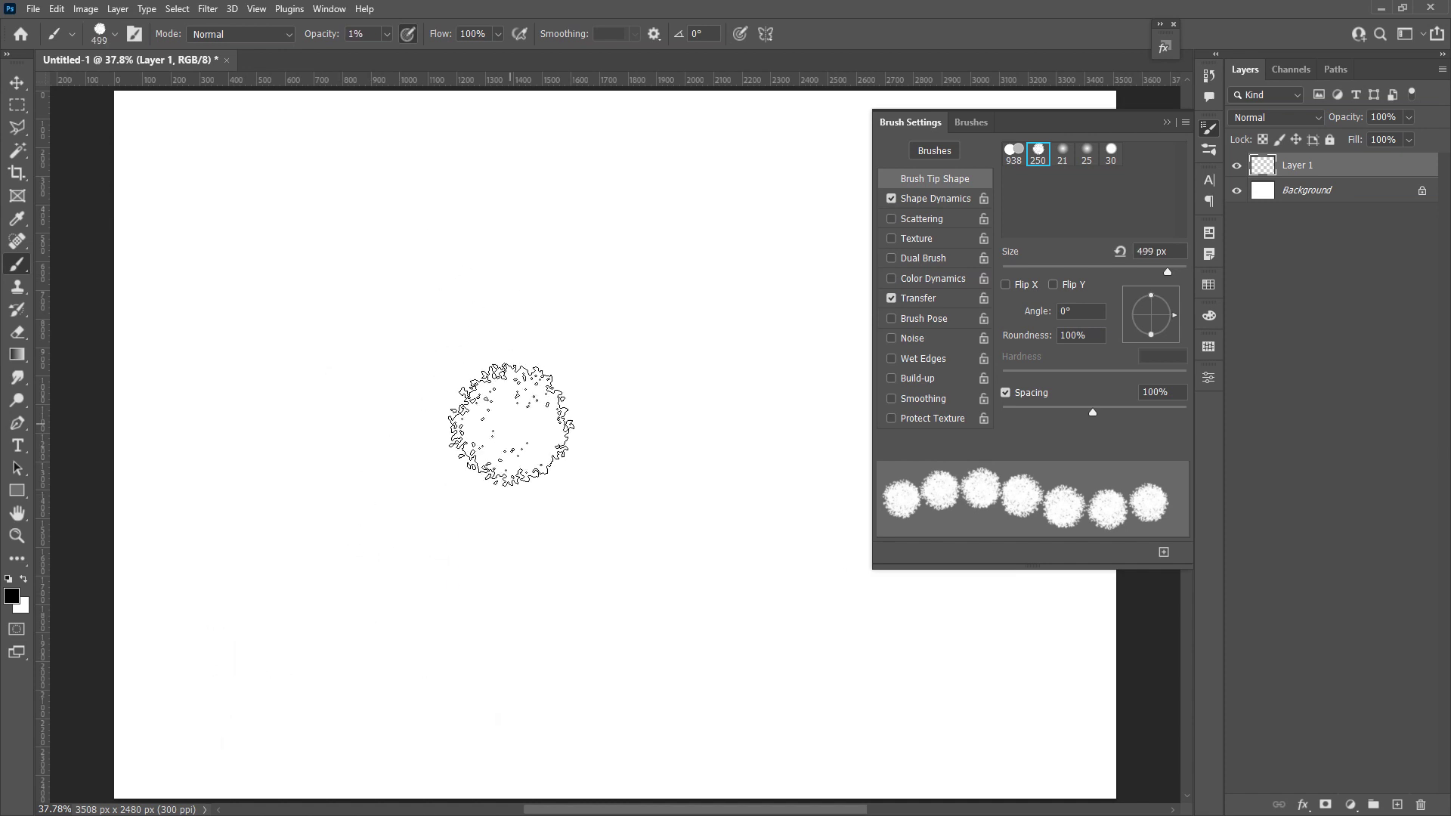
- Raise brush opacity, stamp a test tree, undo the grey stamp, then stamp a black tree
{"action": "right_click", "coordinate": [509, 395], "text": "alt"}
{"action": "left_click", "coordinate": [487, 461]}
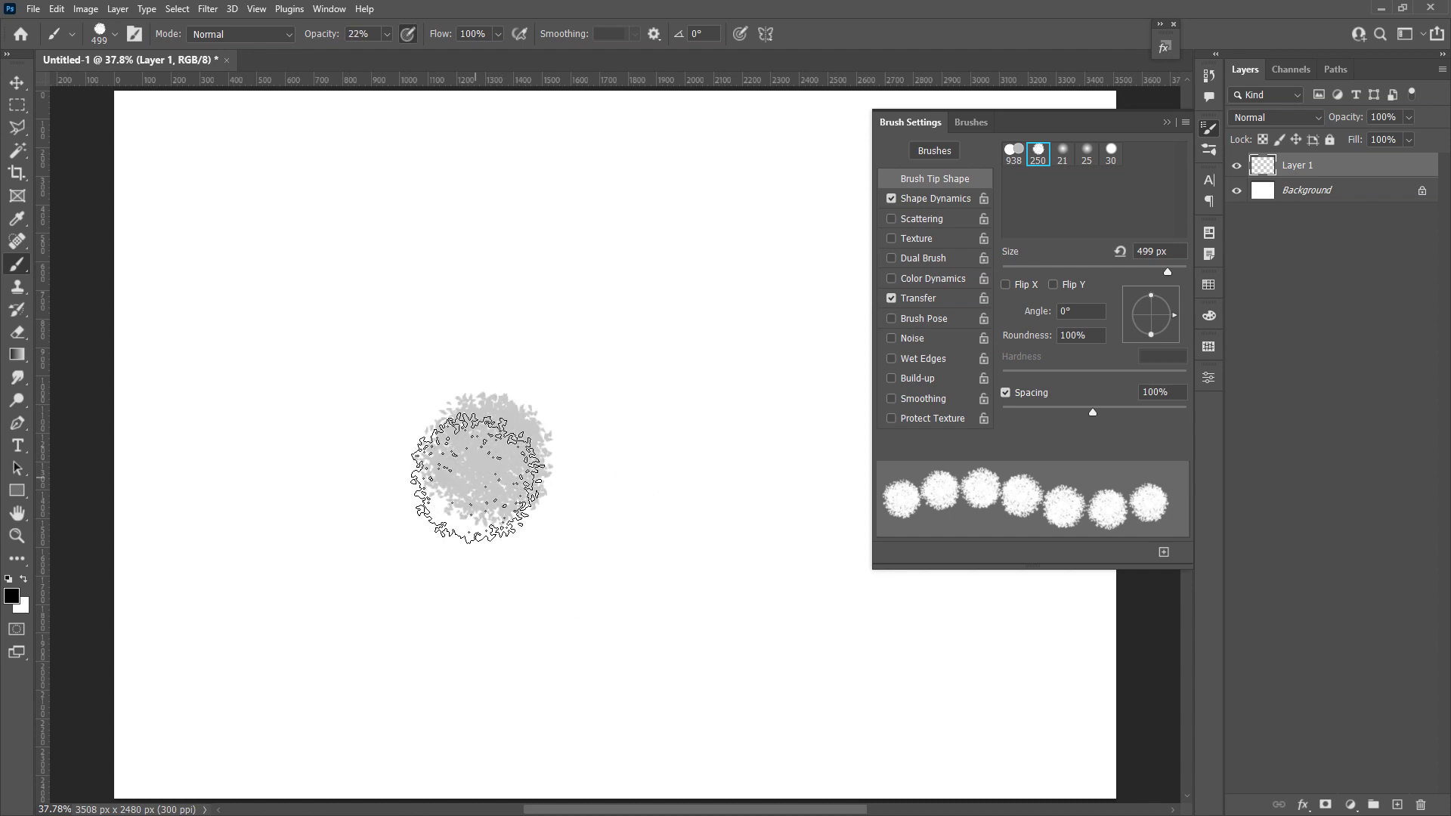
{"action": "key", "text": "ctrl+z"}
{"action": "right_click", "coordinate": [447, 480], "text": "alt"}
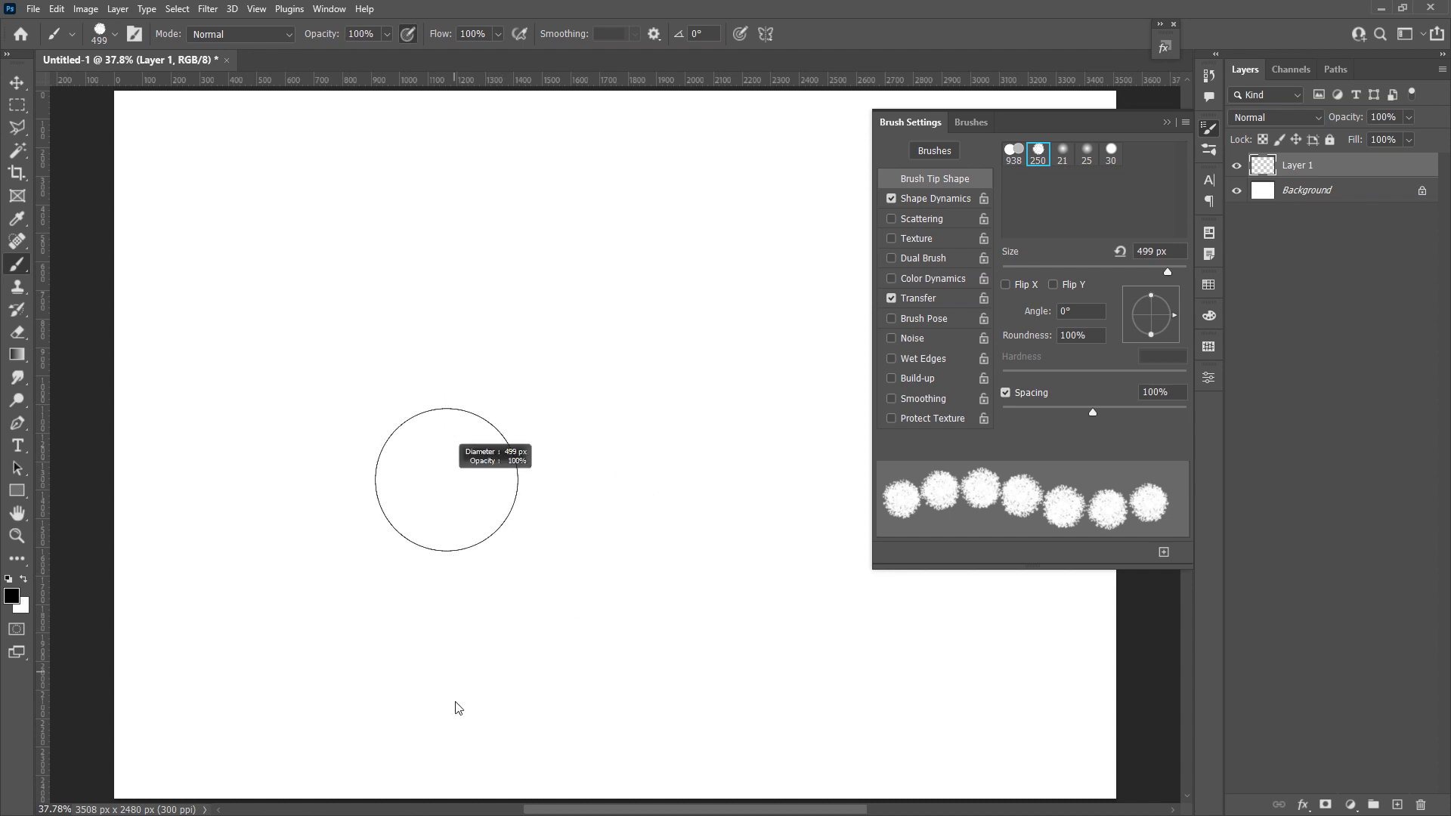
{"action": "left_click", "coordinate": [465, 487]}
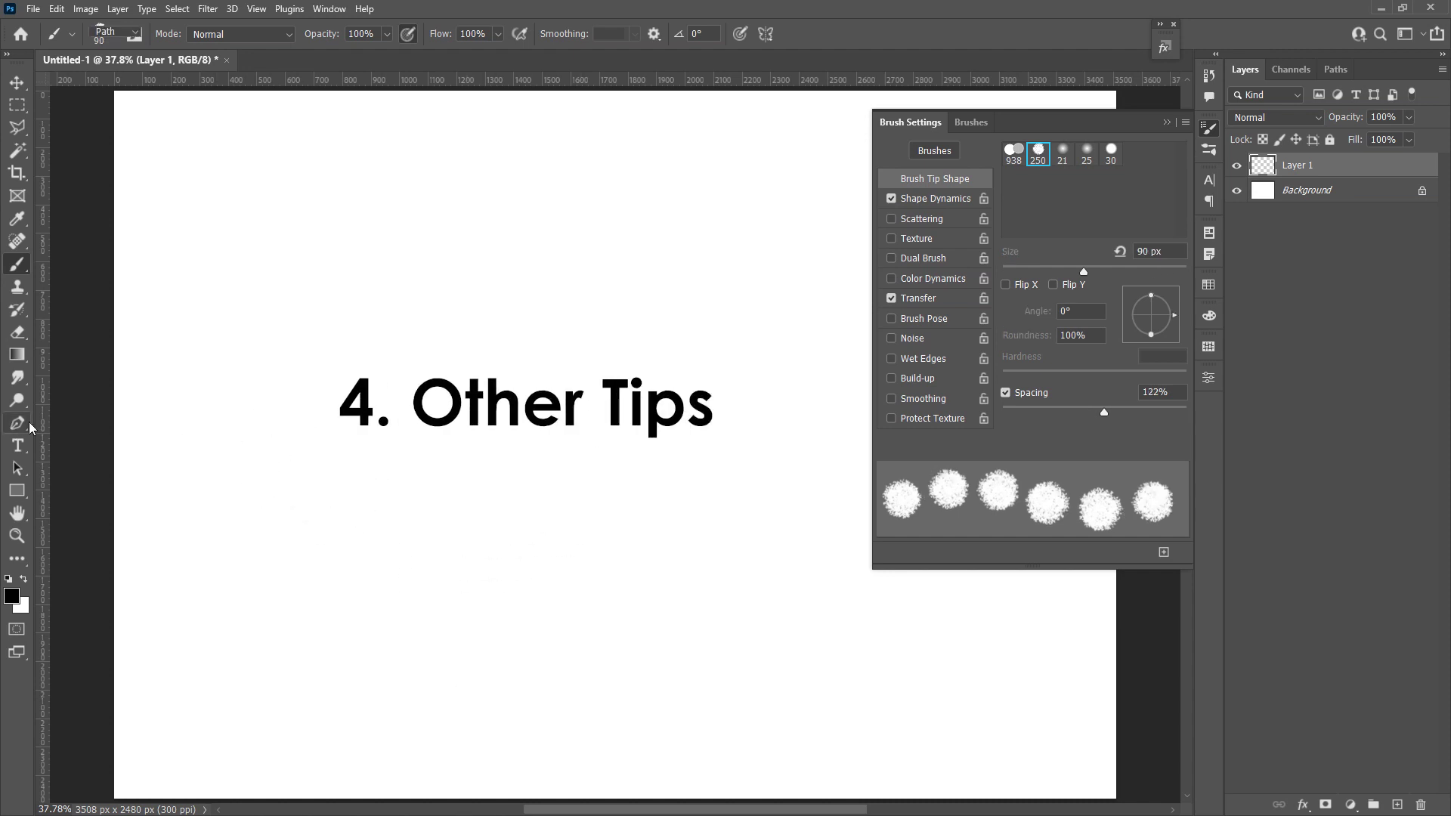
- Draw a wavy, curved Pen path across the canvas from left to right
{"action": "left_click", "coordinate": [28, 426]}
{"action": "left_click", "coordinate": [159, 417]}
{"action": "left_click_drag", "start_coordinate": [485, 339], "coordinate": [658, 405]}
{"action": "left_click_drag", "start_coordinate": [849, 371], "coordinate": [920, 308]}
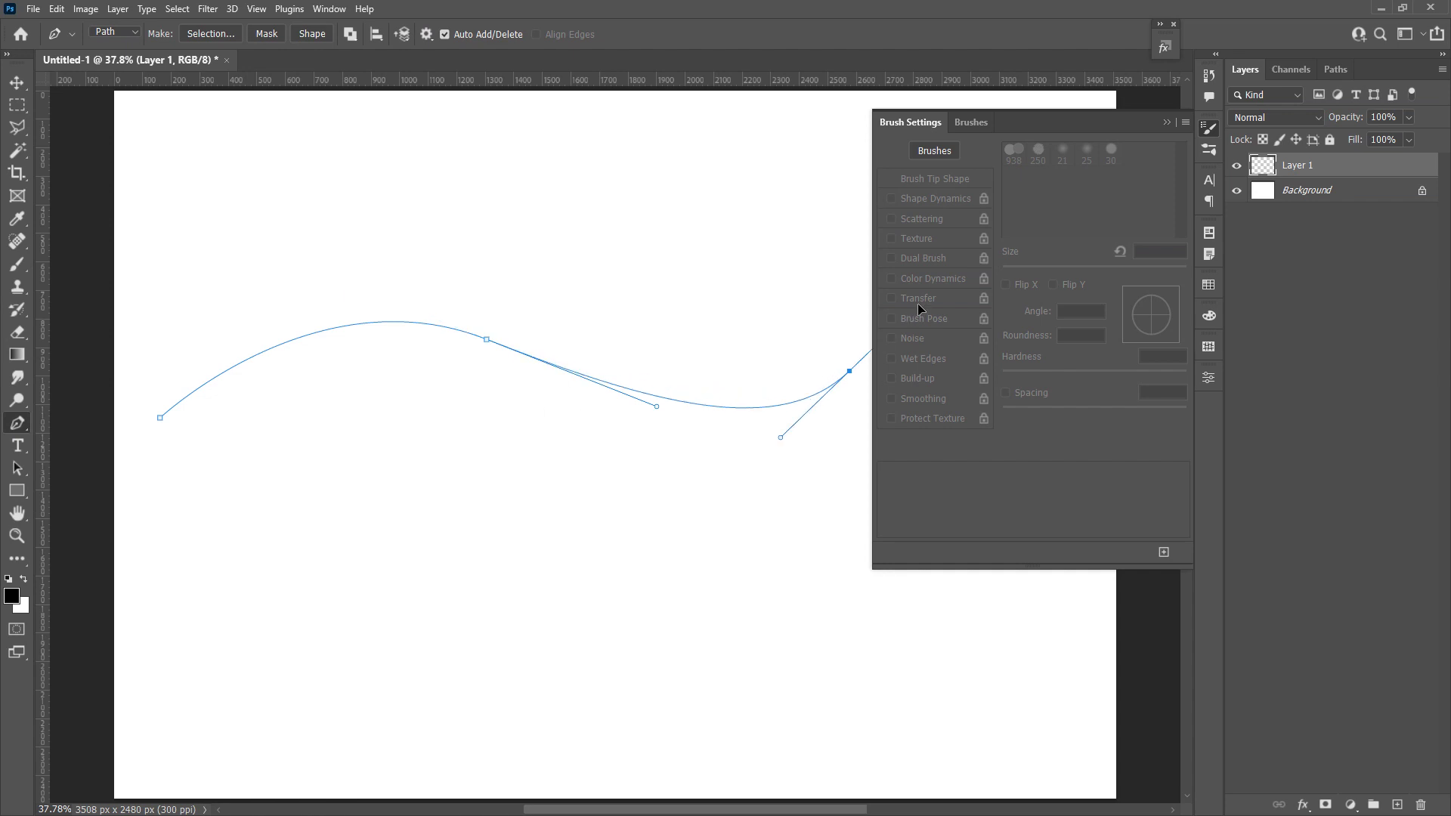
- Stroke the path with the Brush tool to leave a row of black trees, then hide the path
{"action": "right_click", "coordinate": [449, 390]}
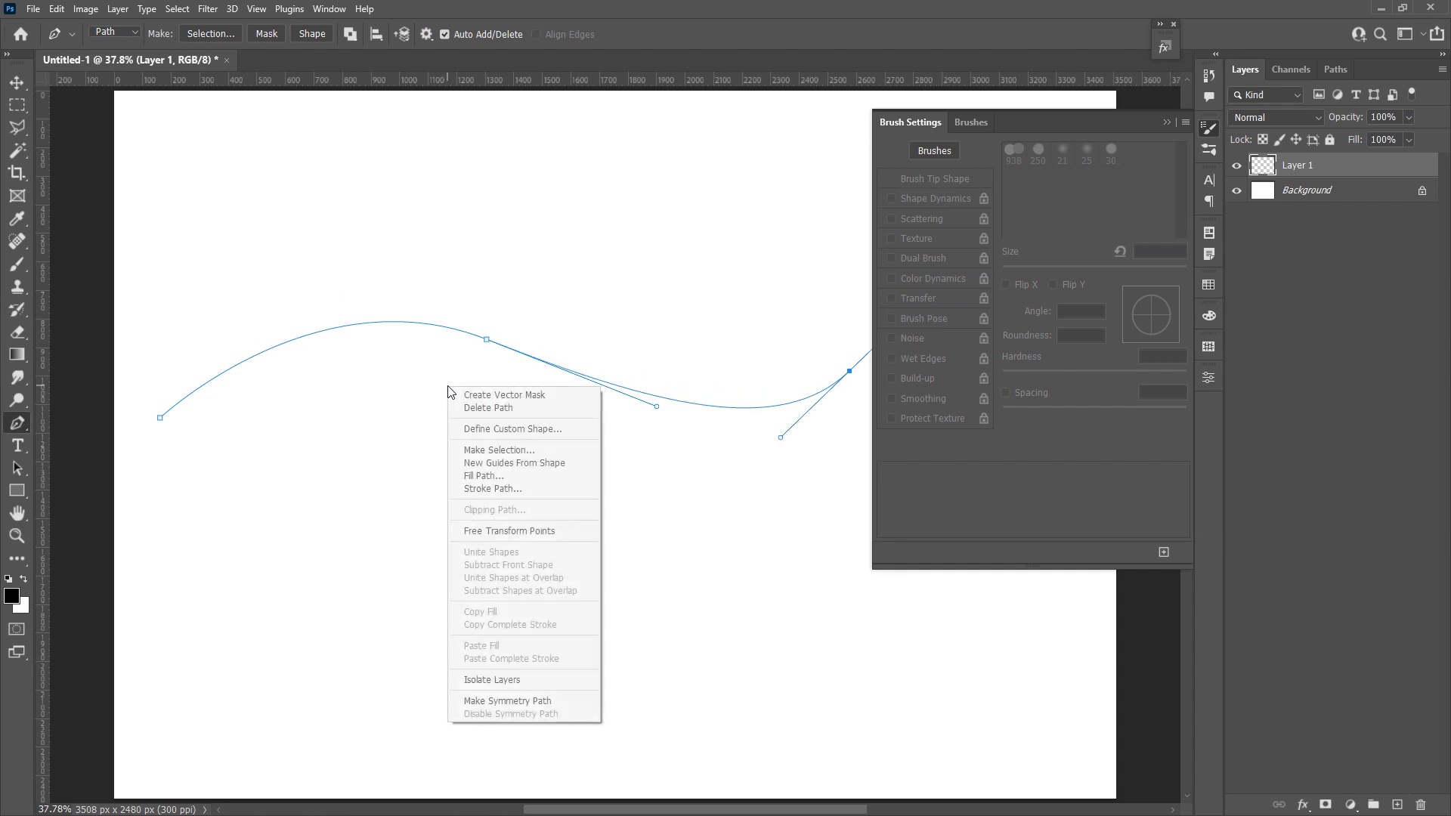
{"action": "left_click", "coordinate": [497, 489]}
{"action": "left_click", "coordinate": [659, 372]}
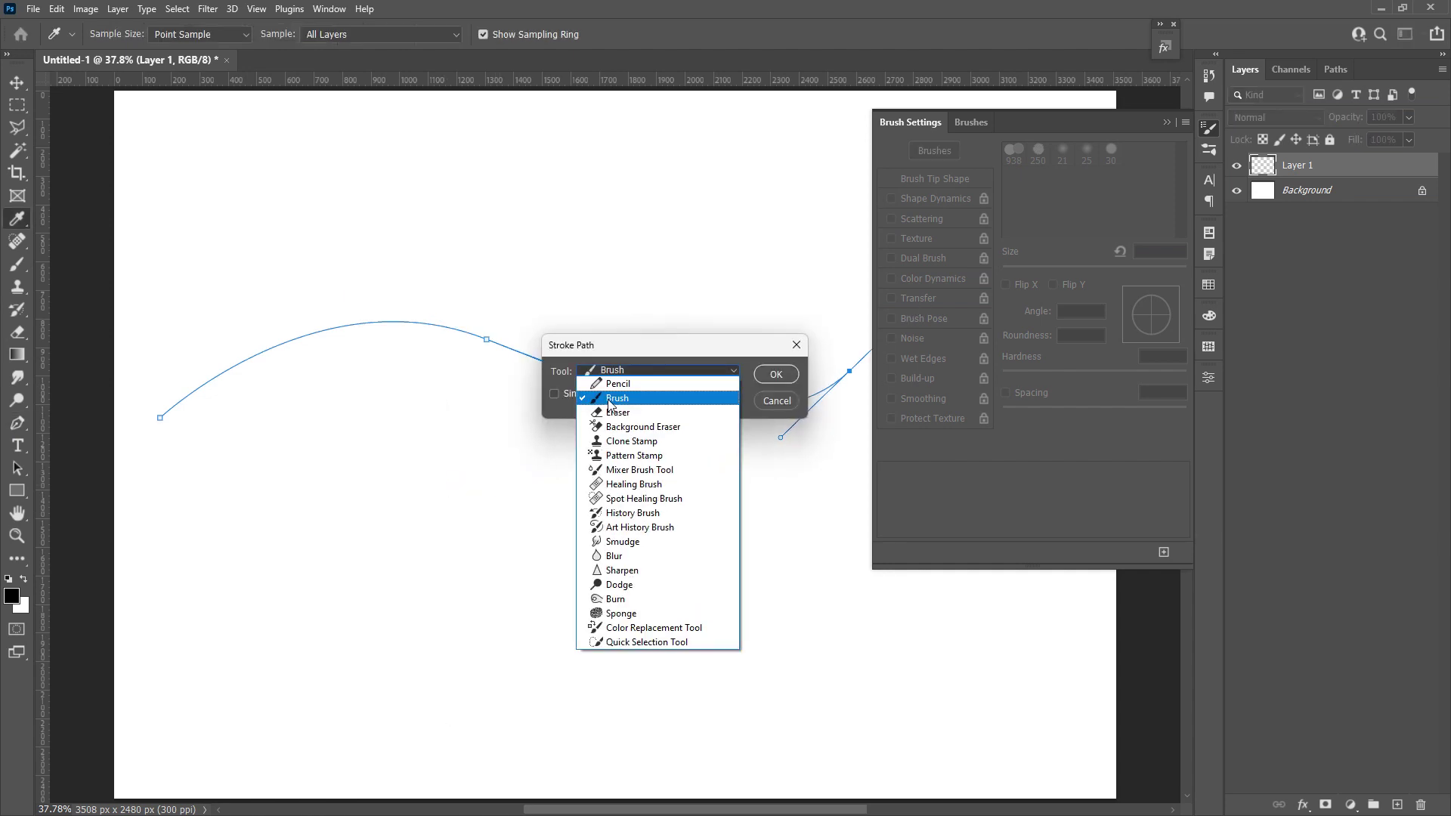
{"action": "left_click", "coordinate": [616, 399]}
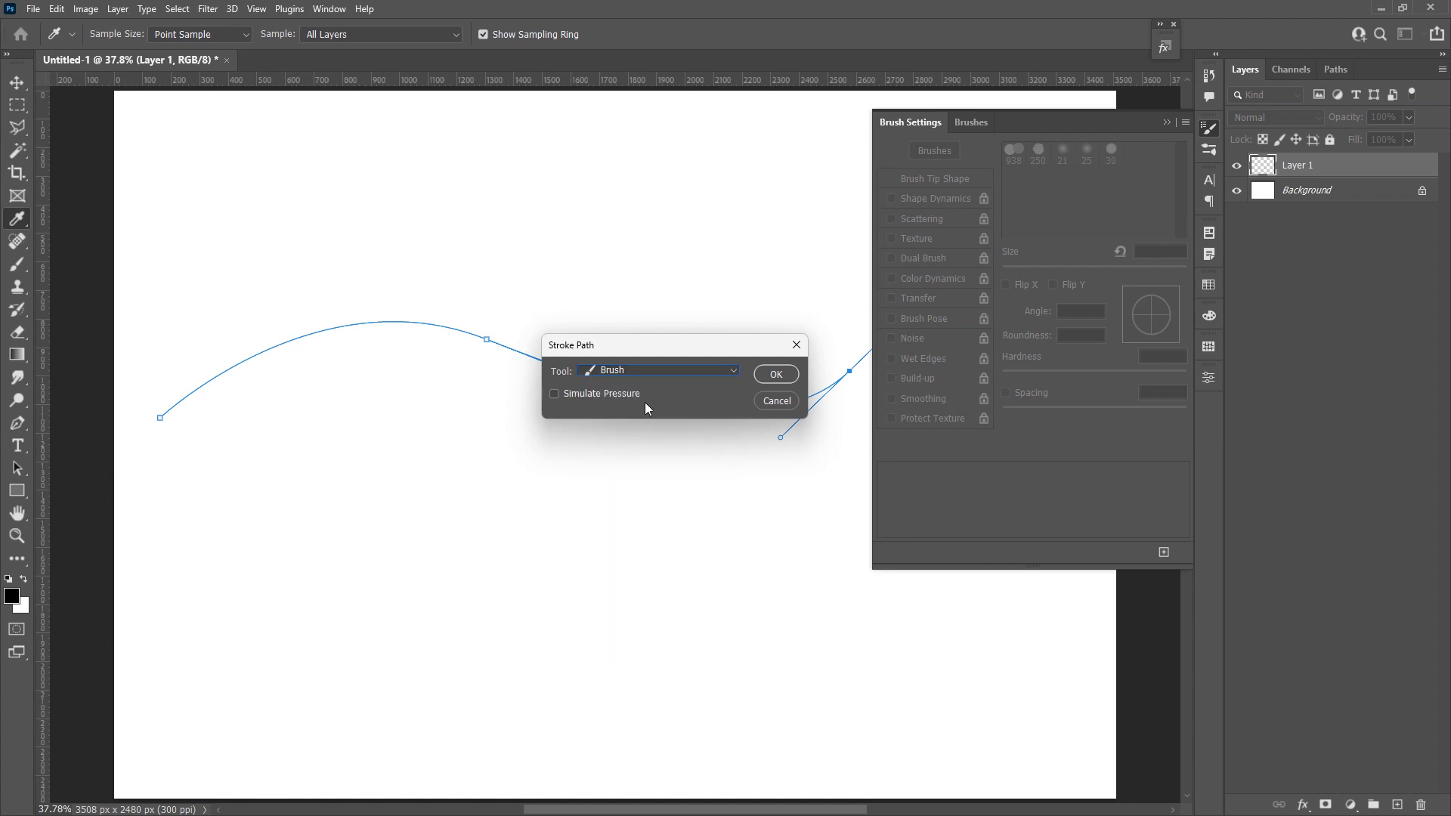
{"action": "left_click", "coordinate": [775, 374]}
{"action": "key", "text": "Escape"}
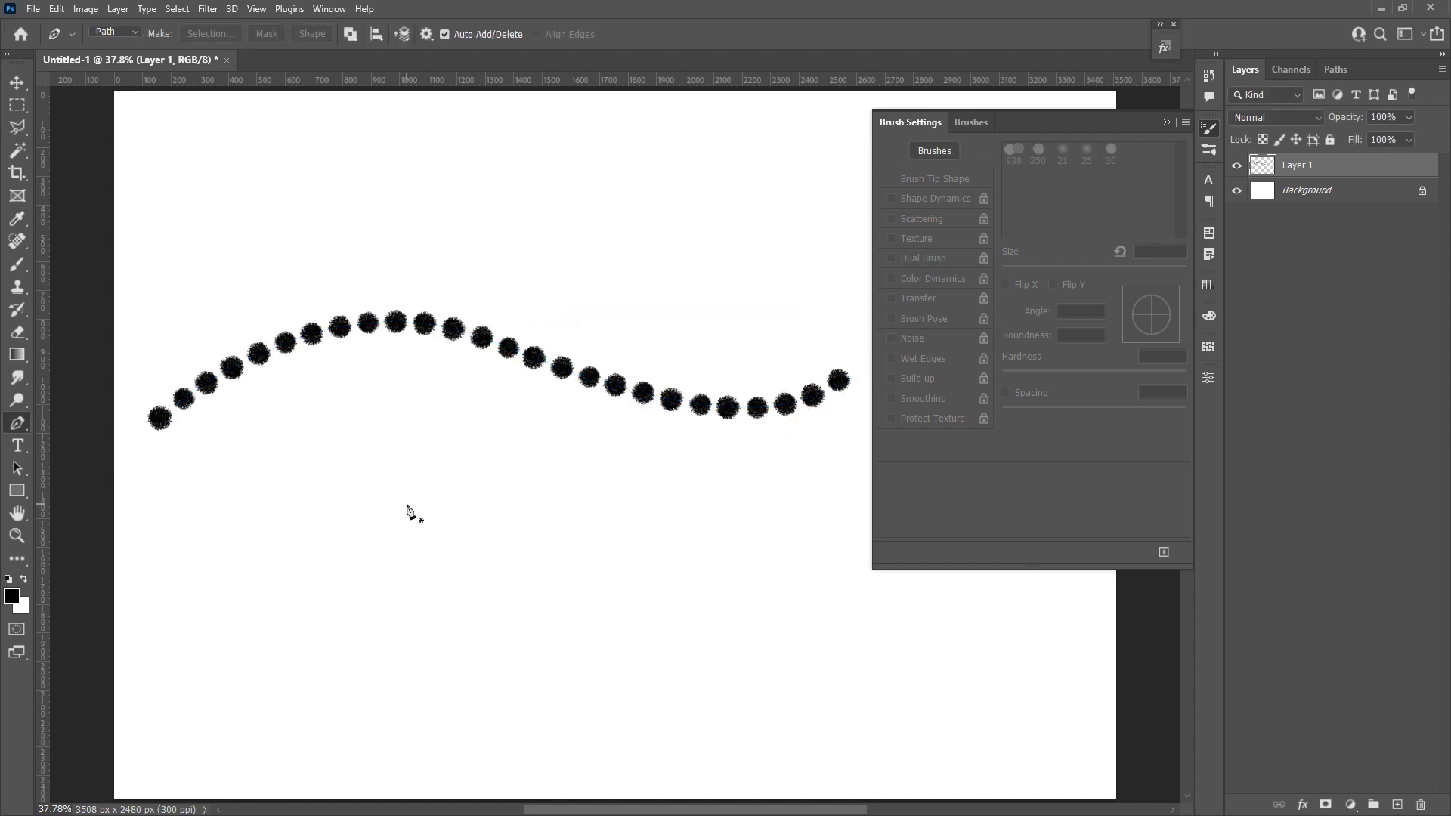
{"action": "left_click", "coordinate": [19, 264]}
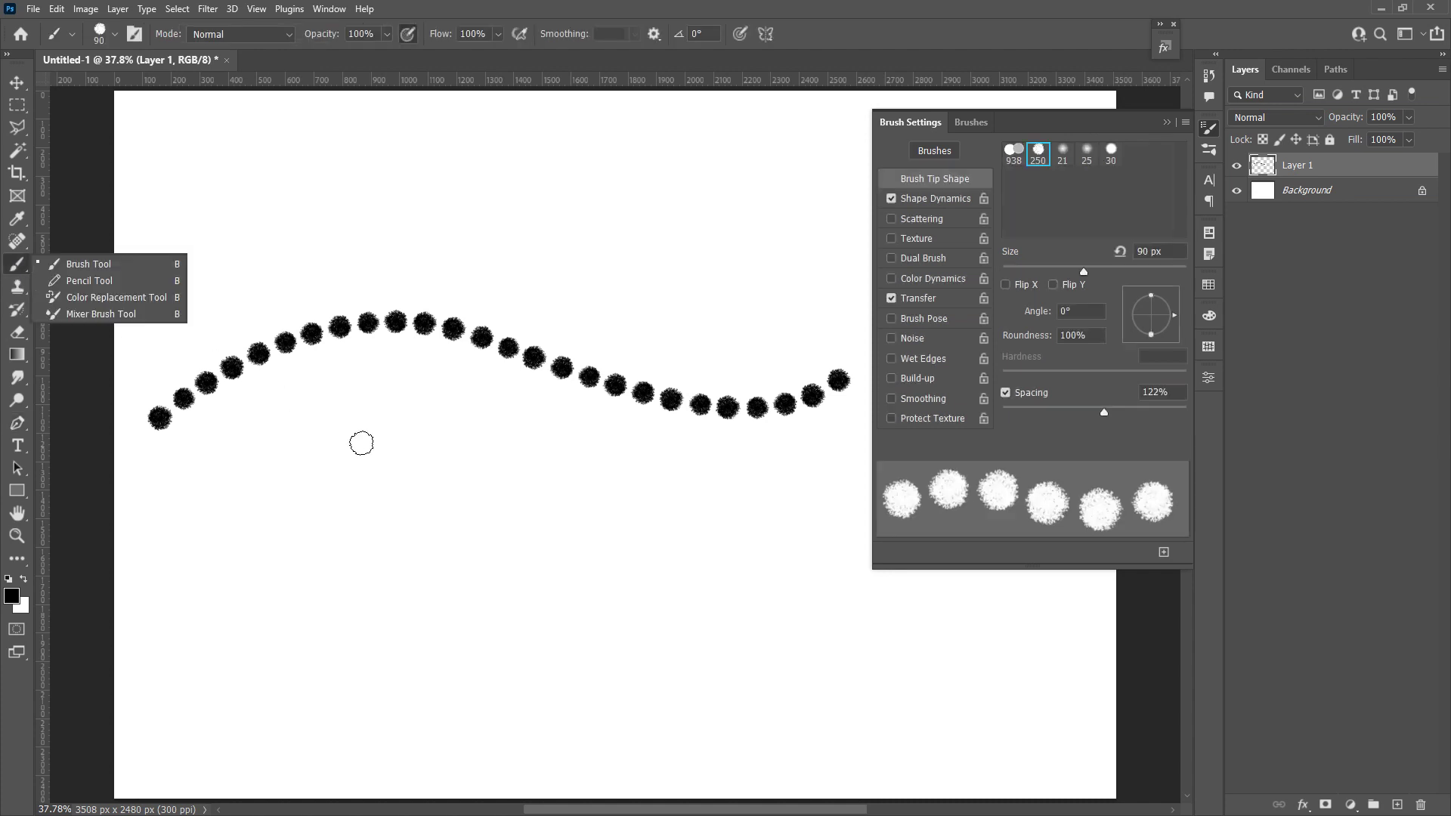
- Enable brush Scattering at 251% on both axes with more trees per dab, then paint a test band
{"action": "left_click", "coordinate": [907, 218]}
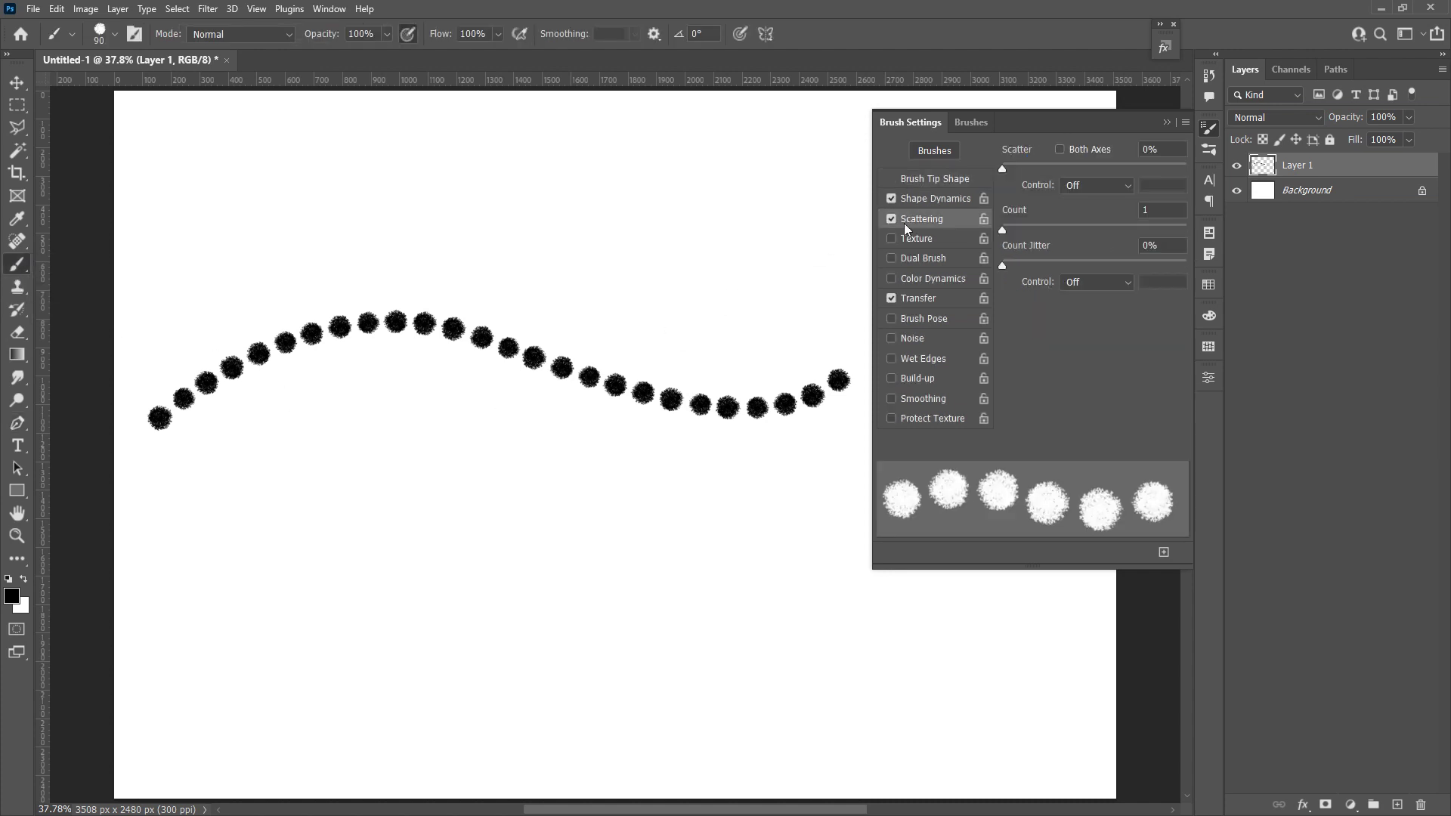
{"action": "left_click", "coordinate": [1048, 165]}
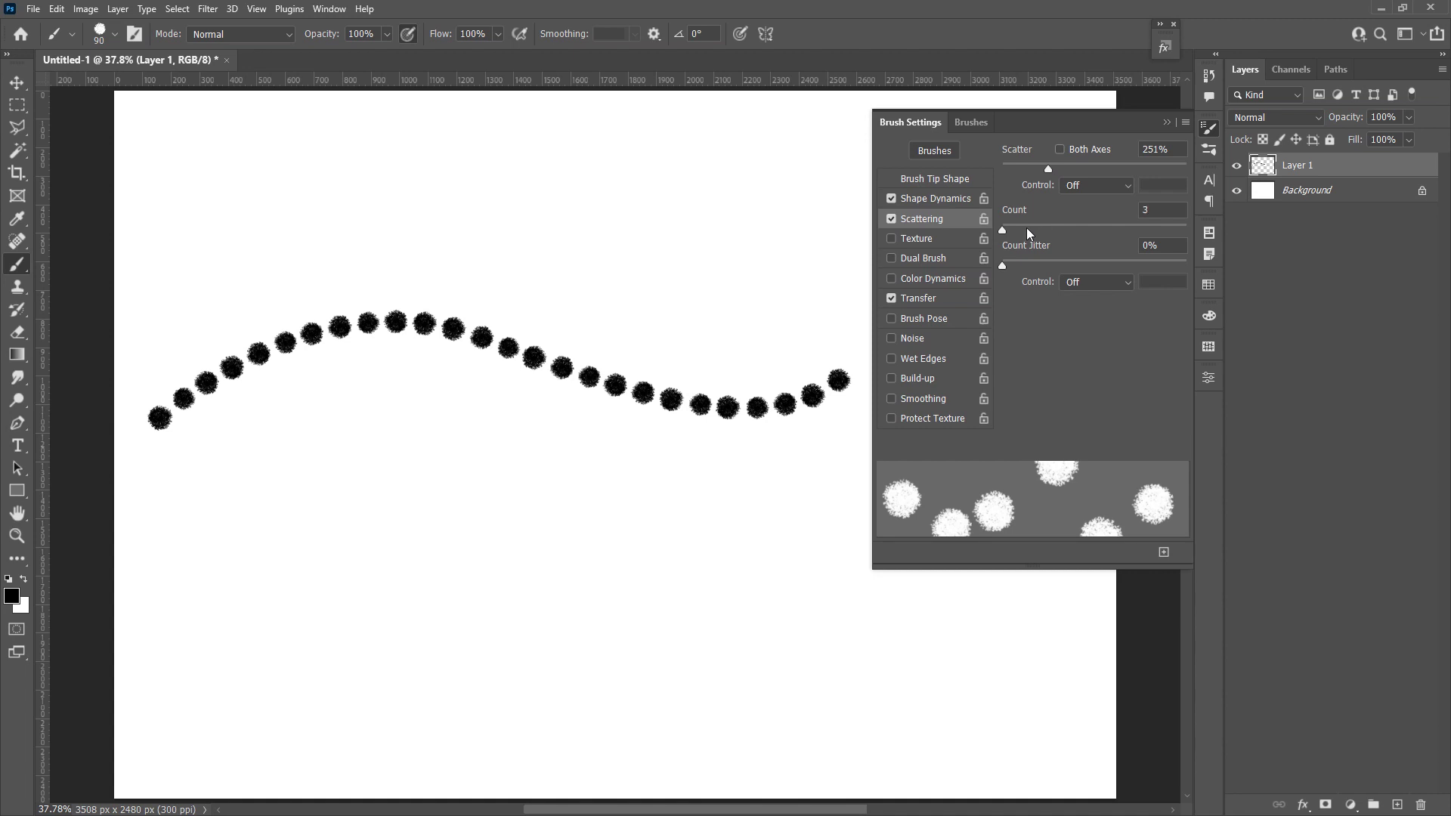
{"action": "left_click", "coordinate": [1026, 228]}
{"action": "left_click", "coordinate": [1060, 149]}
{"action": "mouse_move", "coordinate": [147, 535]}
{"action": "left_mouse_down"}
{"action": "mouse_move", "coordinate": [227, 502]}
{"action": "mouse_move", "coordinate": [641, 493]}
{"action": "mouse_move", "coordinate": [677, 467]}
{"action": "left_mouse_up"}
- Increase scatter to 807%, count to 10 and count jitter to 19%, then paint dense tree clusters
{"action": "left_click", "coordinate": [1150, 165]}
{"action": "mouse_move", "coordinate": [1055, 227]}
{"action": "left_mouse_down"}
{"action": "mouse_move", "coordinate": [1108, 229]}
{"action": "mouse_move", "coordinate": [1036, 265]}
{"action": "left_mouse_up"}
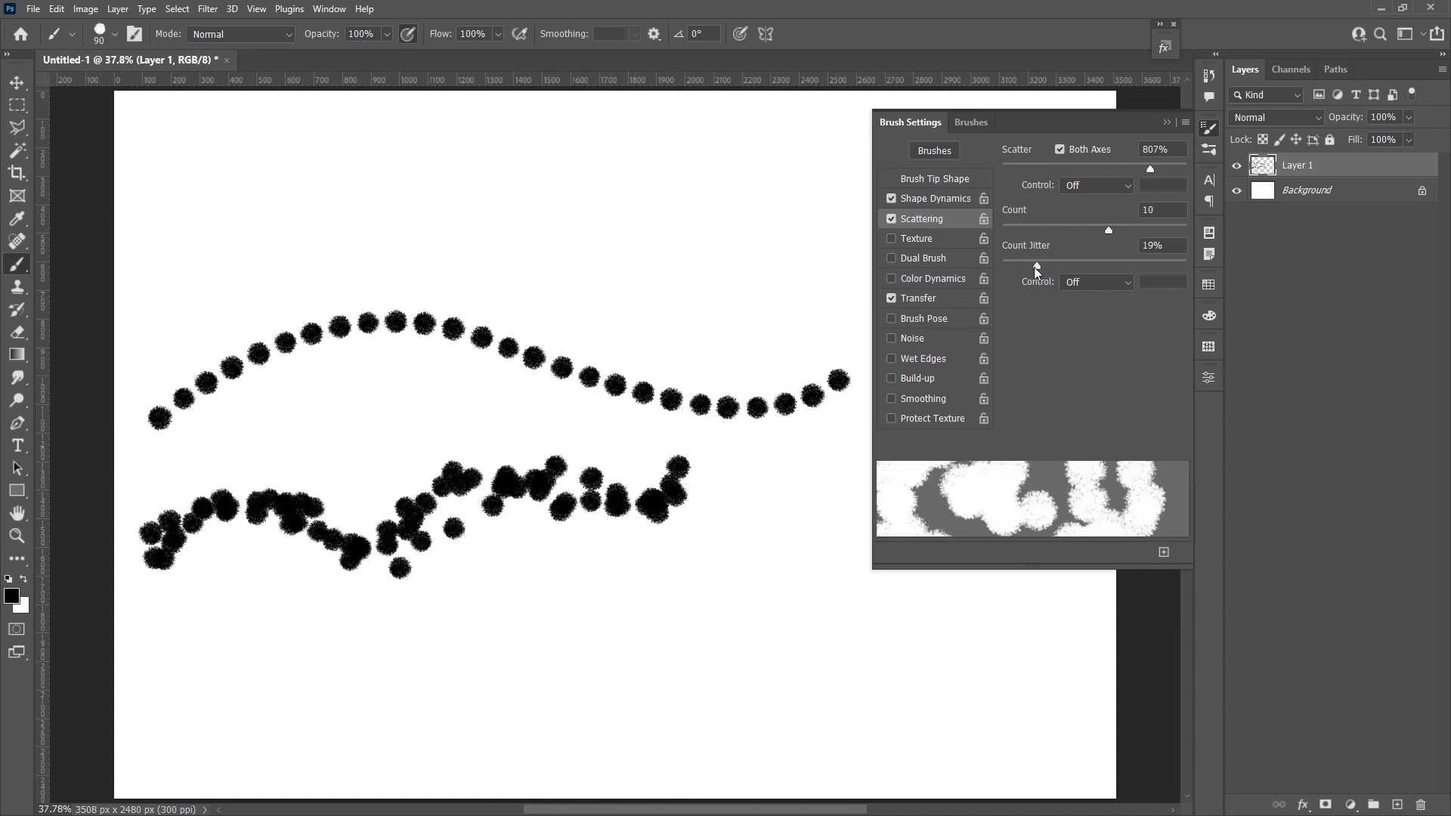
{"action": "mouse_move", "coordinate": [227, 605]}
{"action": "left_mouse_down"}
{"action": "mouse_move", "coordinate": [574, 544]}
{"action": "mouse_move", "coordinate": [738, 324]}
{"action": "mouse_move", "coordinate": [824, 438]}
{"action": "mouse_move", "coordinate": [831, 582]}
{"action": "mouse_move", "coordinate": [1012, 650]}
{"action": "mouse_move", "coordinate": [771, 574]}
{"action": "mouse_move", "coordinate": [483, 309]}
{"action": "mouse_move", "coordinate": [265, 406]}
{"action": "mouse_move", "coordinate": [360, 409]}
{"action": "left_mouse_up"}
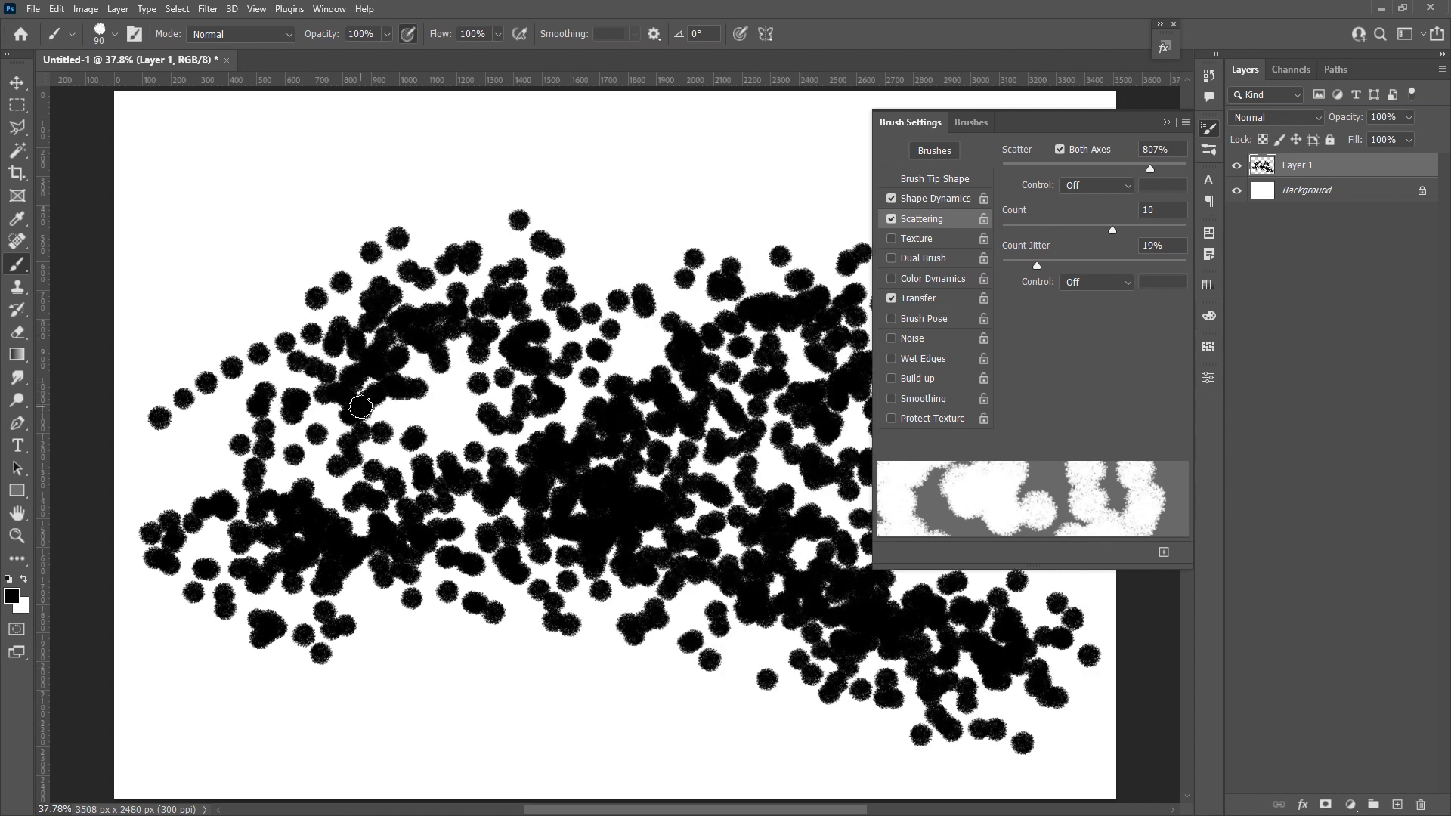
- Swap colours and apply the first green swatch from Tree_Realistic Style 1 to Layer 1
{"action": "key", "text": "v"}
{"action": "key", "text": "x"}
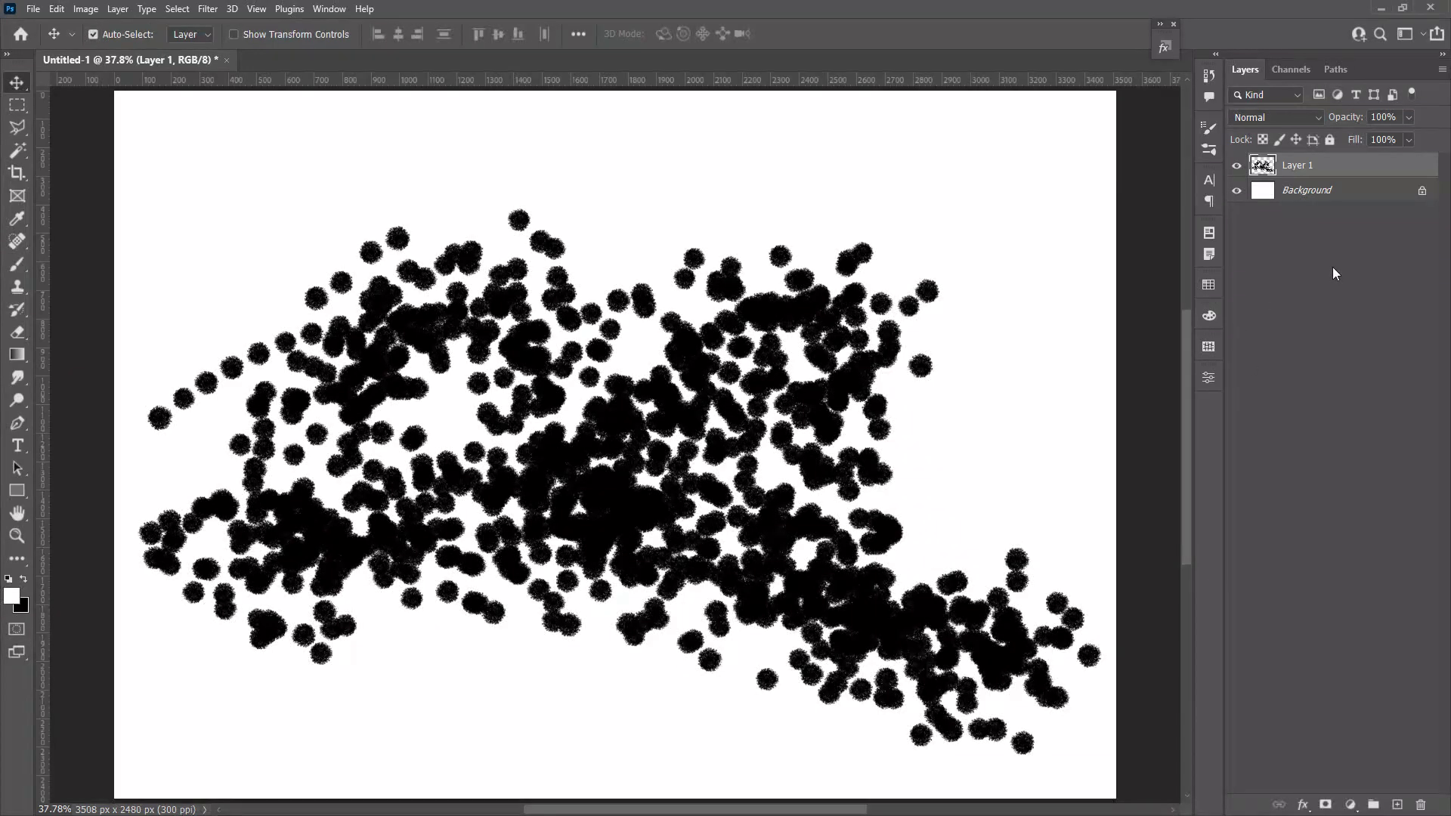
{"action": "left_click", "coordinate": [1165, 49]}
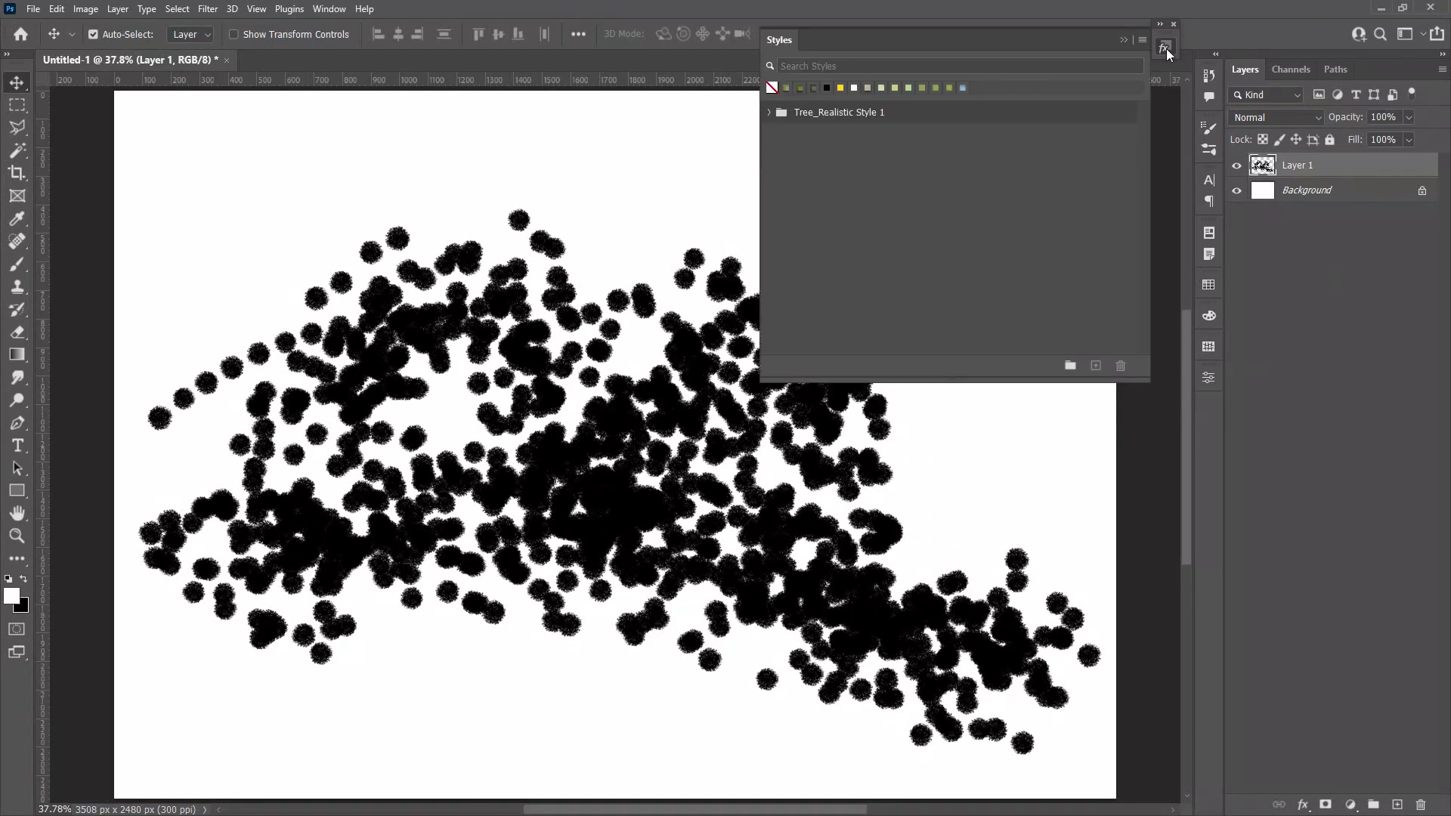
{"action": "left_click", "coordinate": [771, 112]}
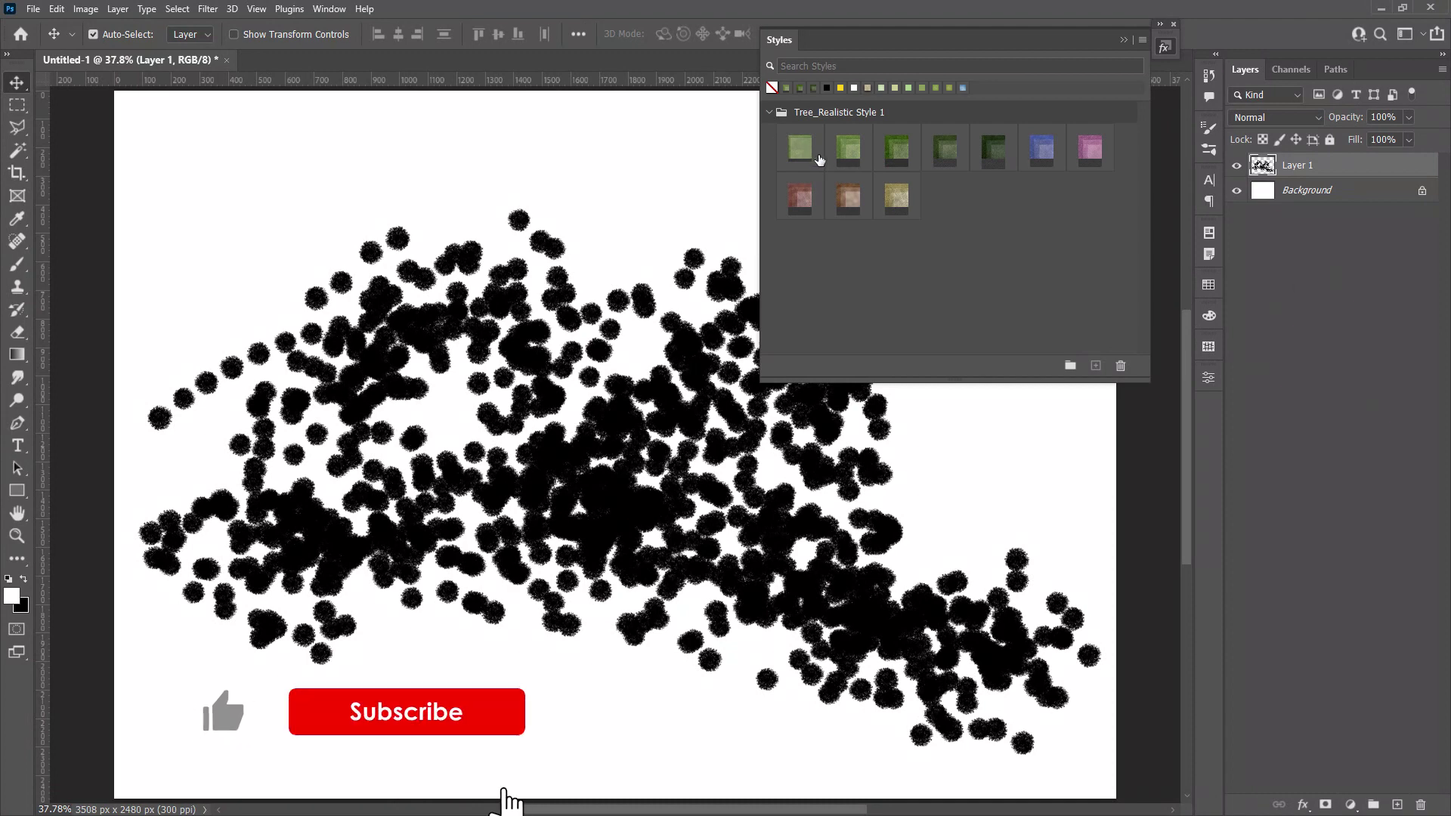
{"action": "left_click", "coordinate": [804, 151]}
{"action": "left_click", "coordinate": [1165, 49]}
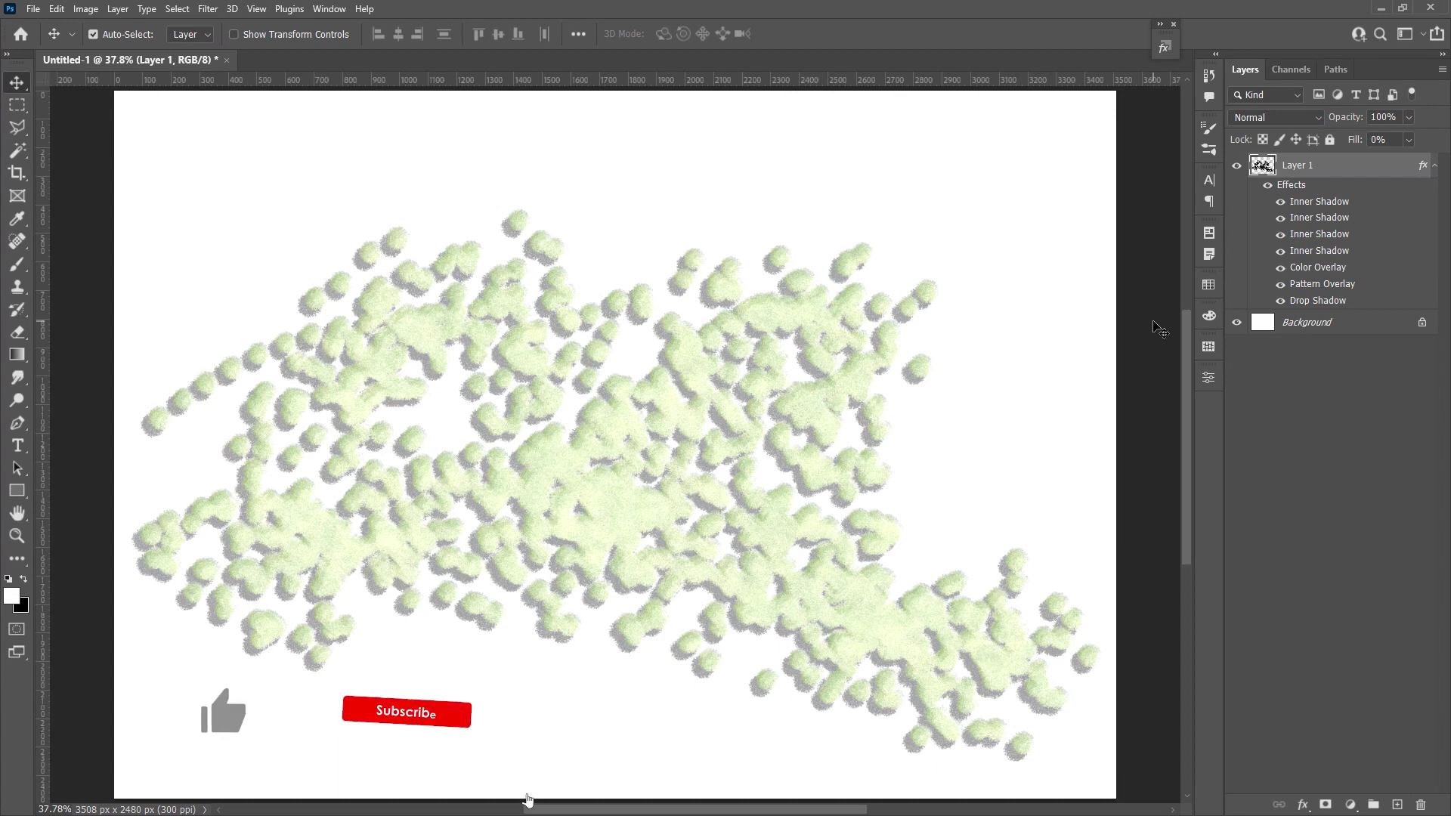
{"action": "key", "text": "b"}
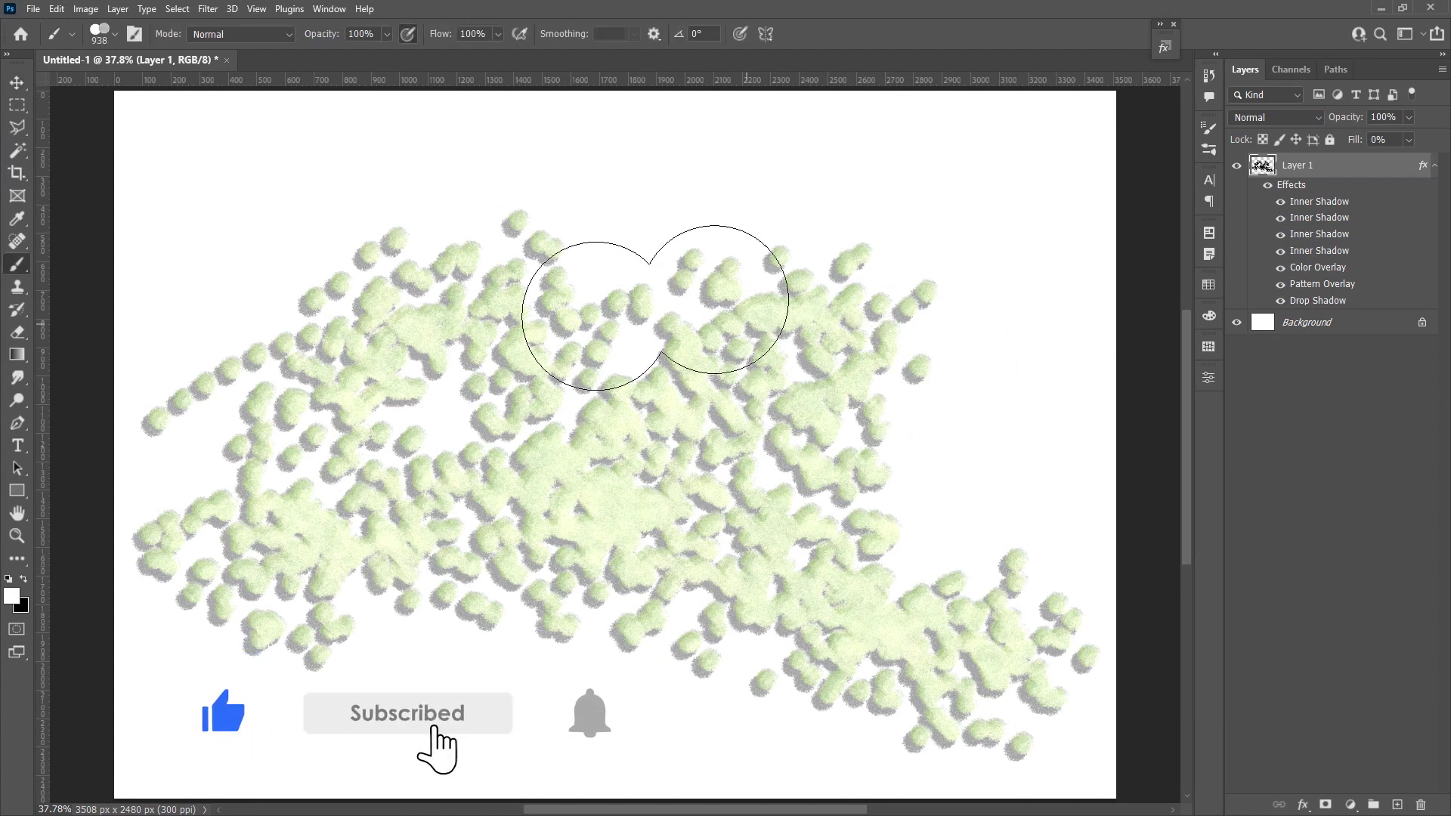